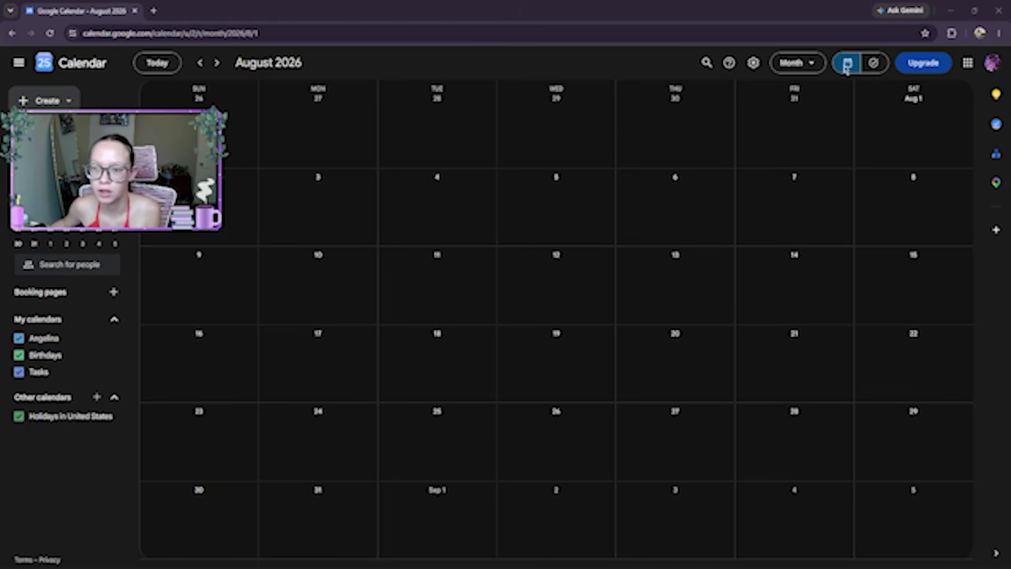
- Show August 9–15, 2026 as a seven-day view
left_click(797, 65)
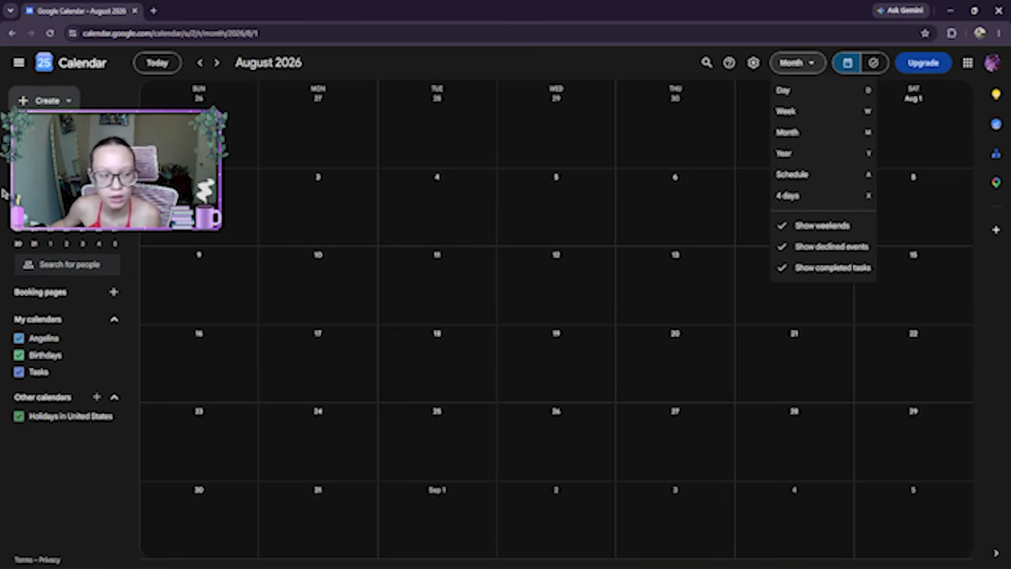
left_click(103, 107)
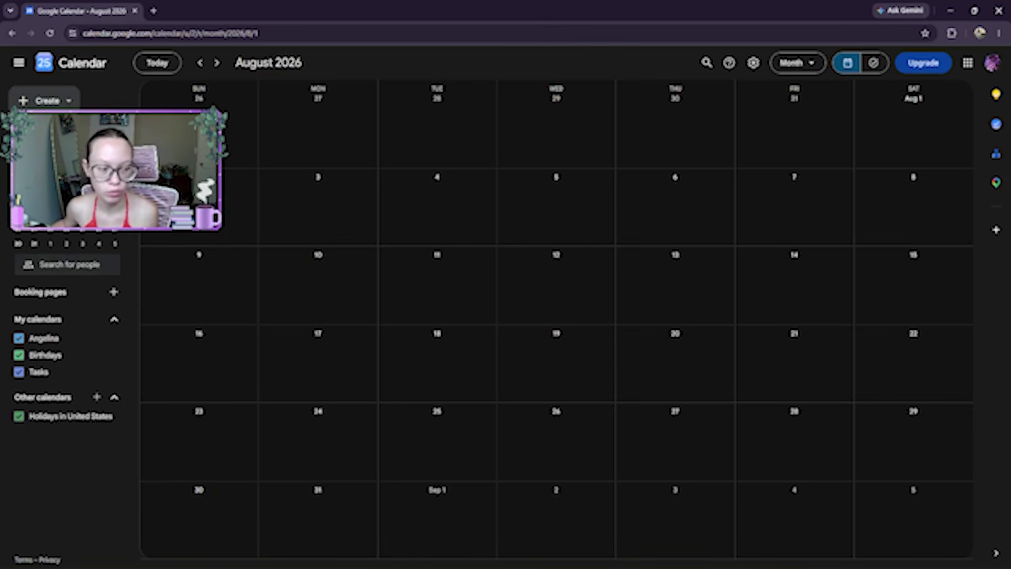
left_click_drag(18, 200, 115, 200)
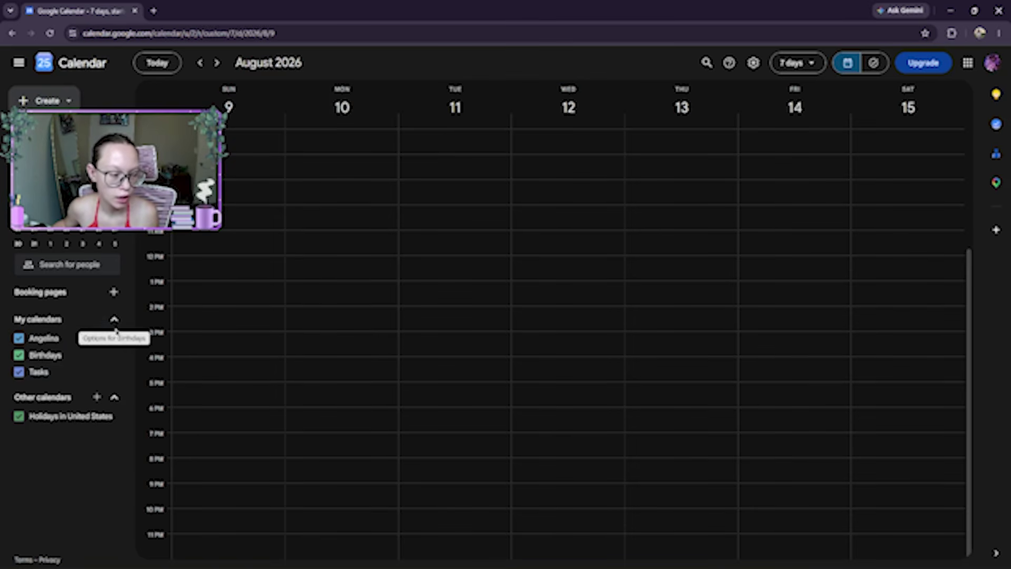
left_click(115, 372)
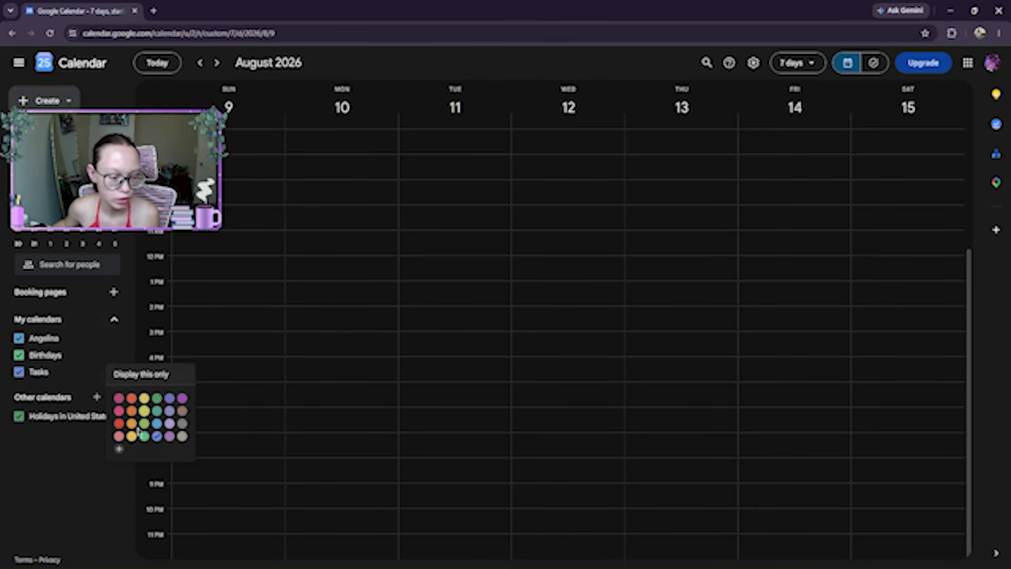
left_click(115, 338)
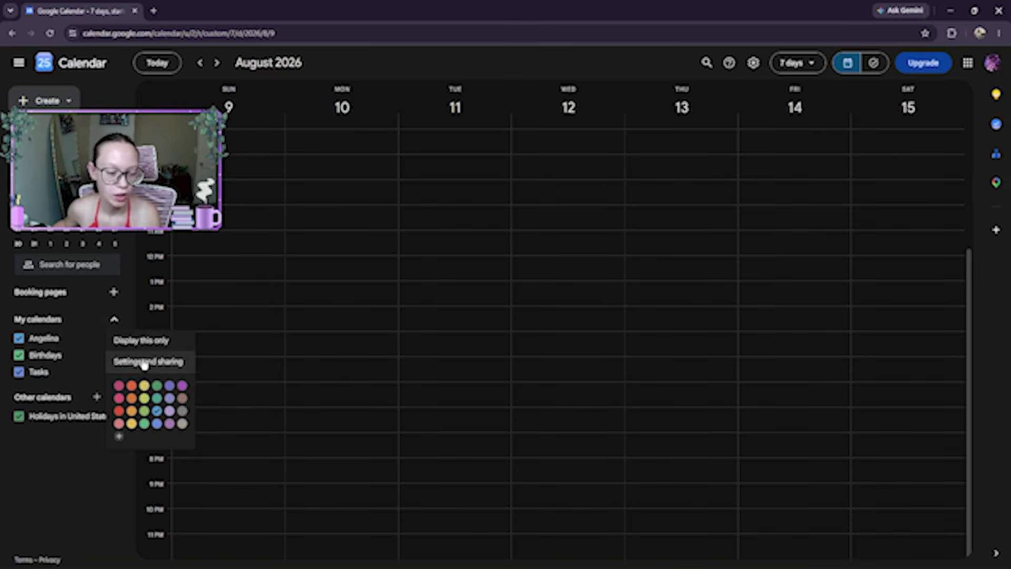
left_click(39, 371)
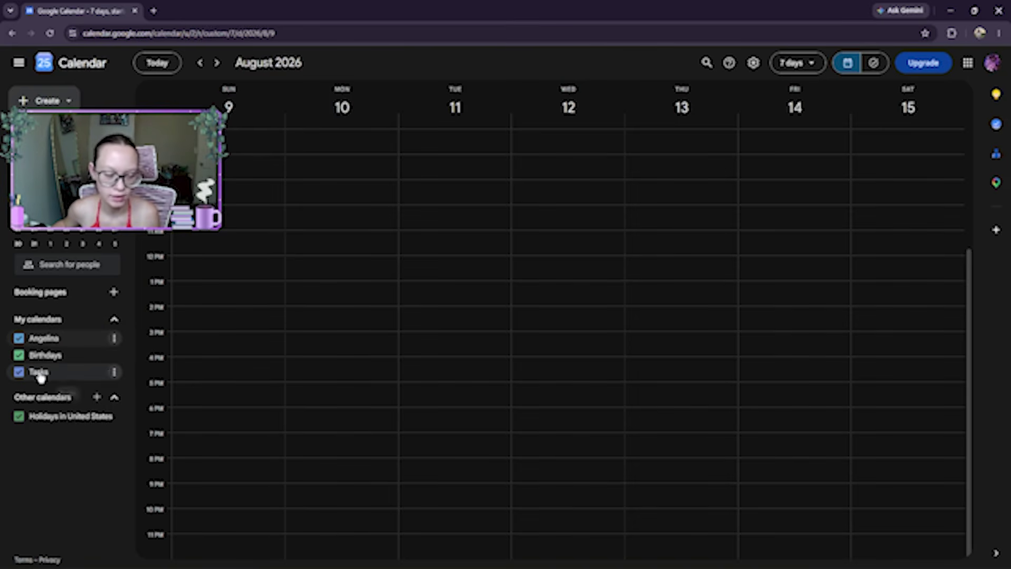
left_click(113, 372)
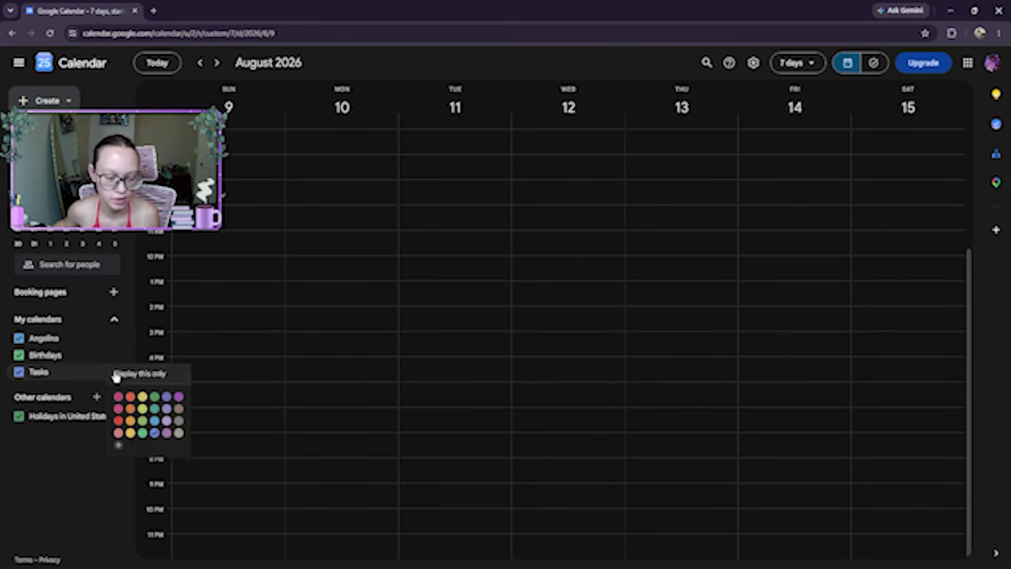
left_click(62, 385)
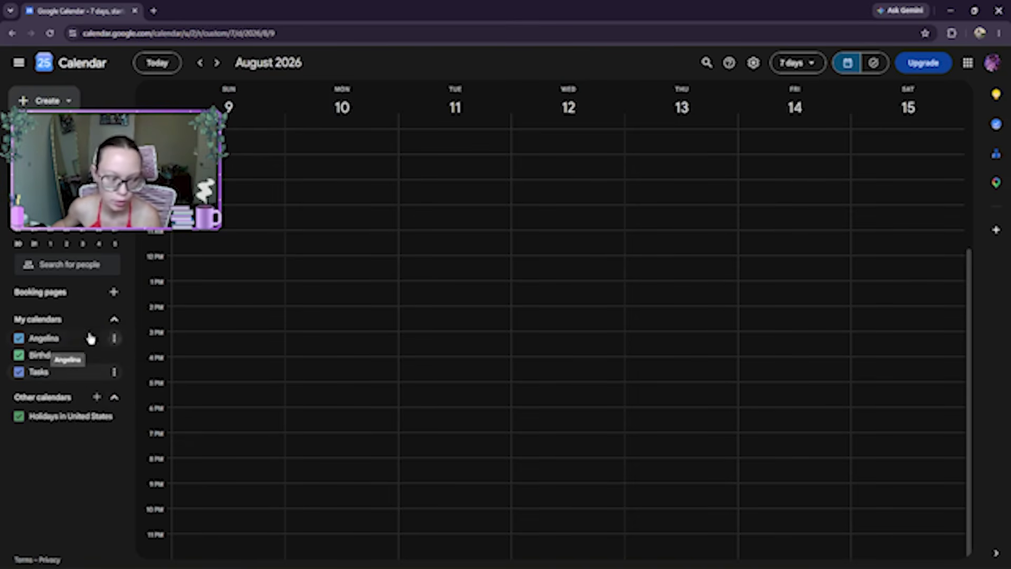
- Go to the calendar settings and create a new calendar named ENG 103
left_click(115, 341)
left_click(159, 363)
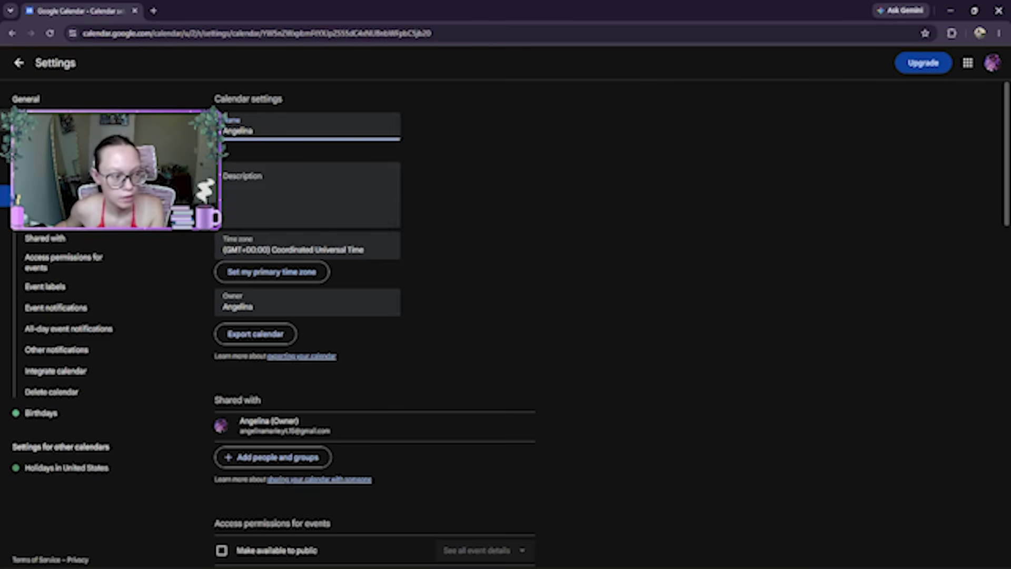
scroll(63, 368, "up", 2)
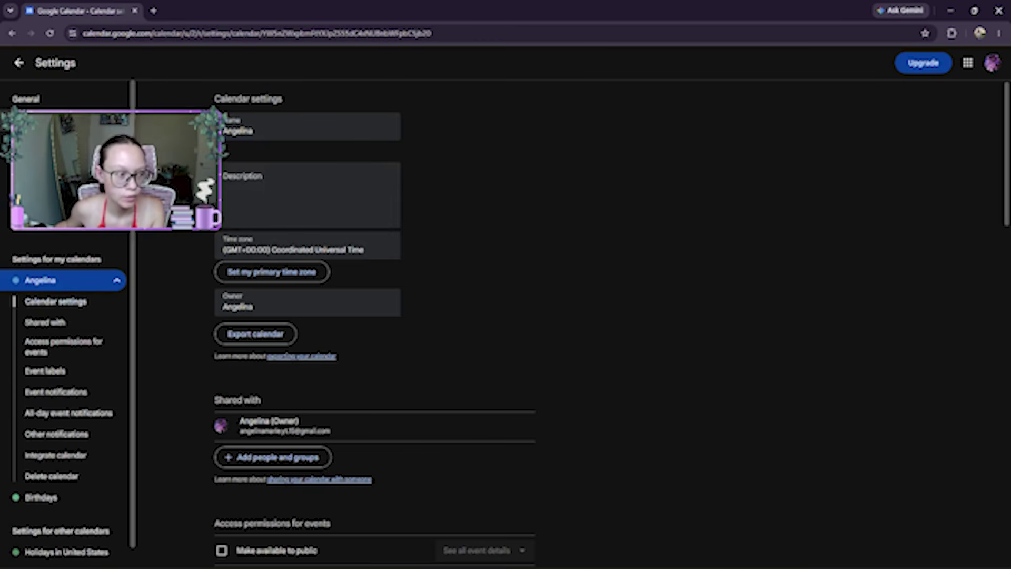
left_click(53, 122)
left_click(247, 129)
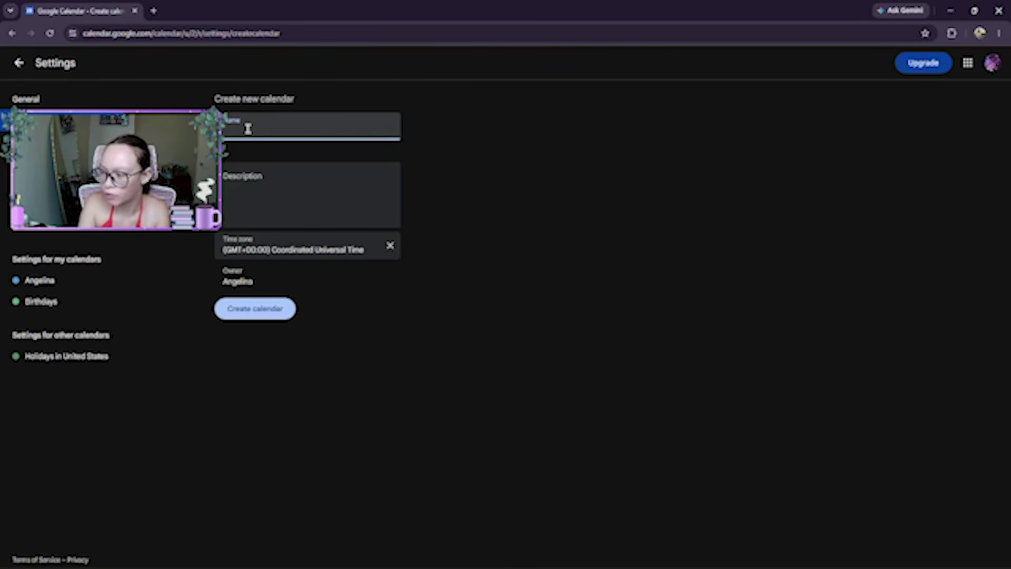
type("ENG")
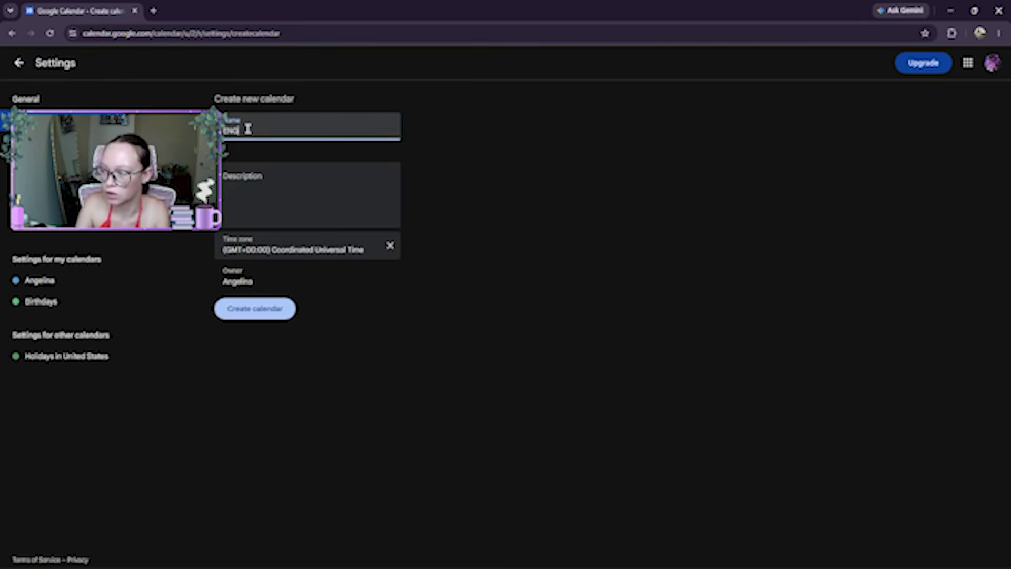
type(" 103")
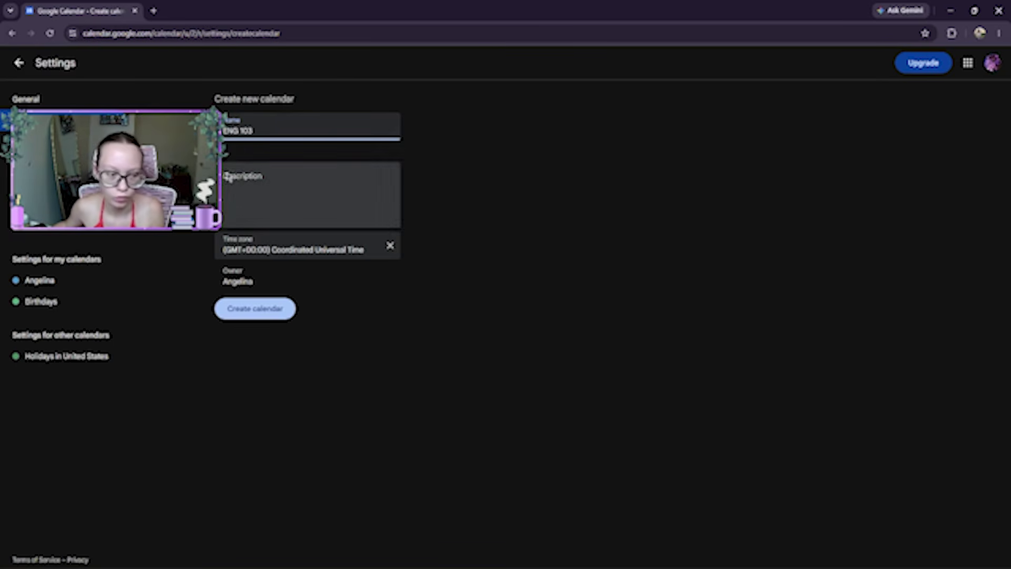
left_click(278, 312)
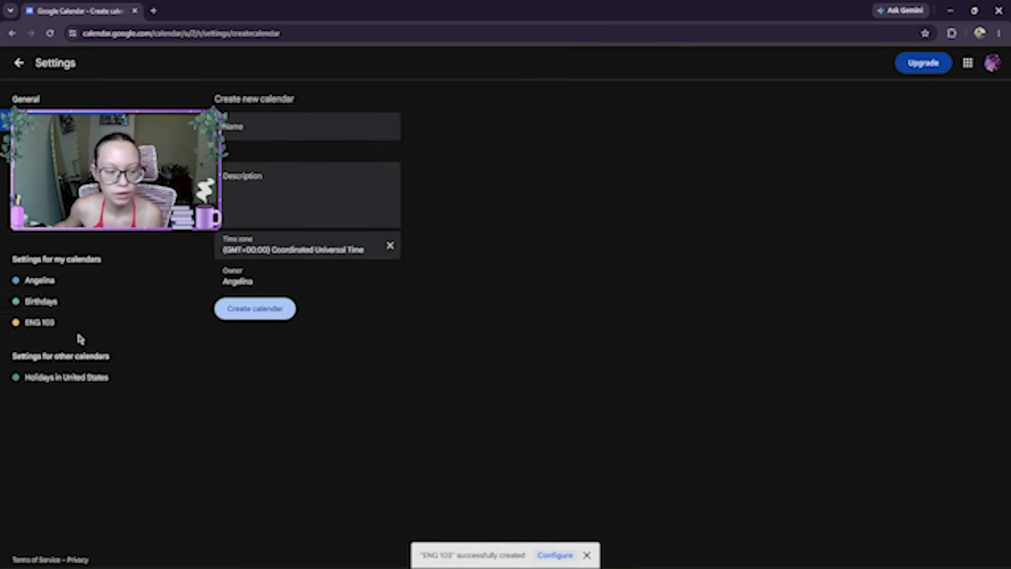
- Create another new calendar named PSY 206, keeping the default time zone
left_click(259, 130)
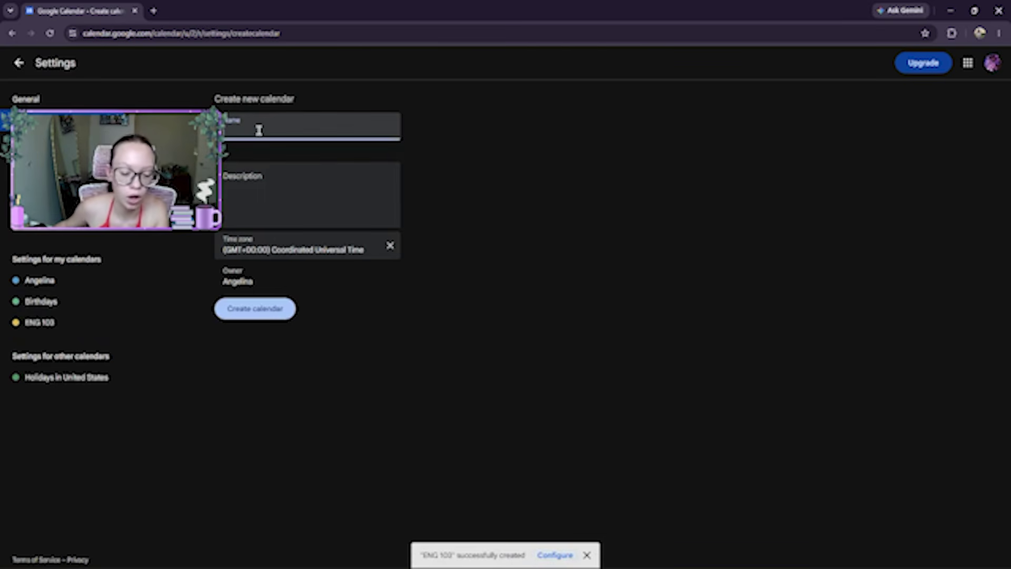
type("P")
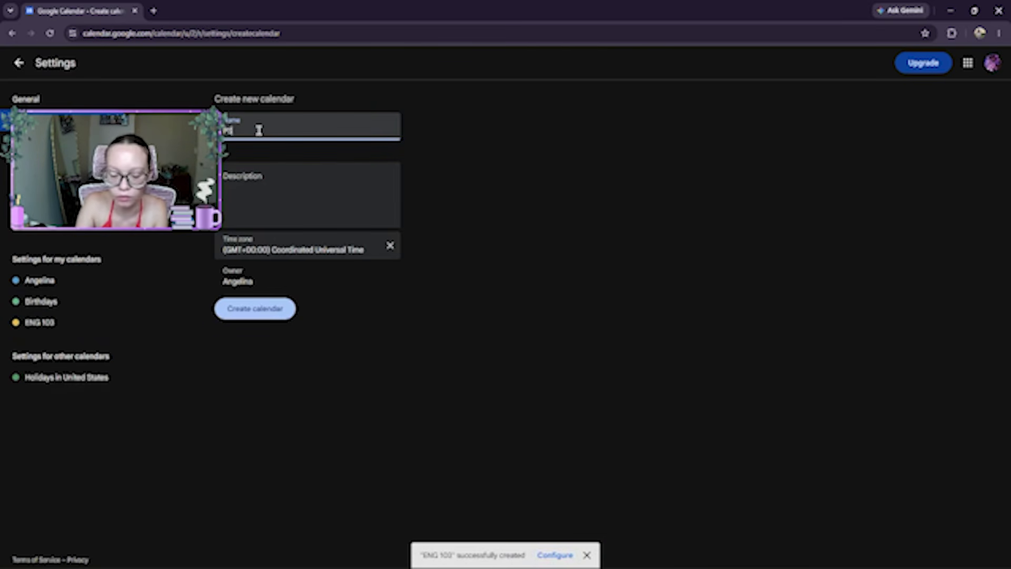
type("SY 206")
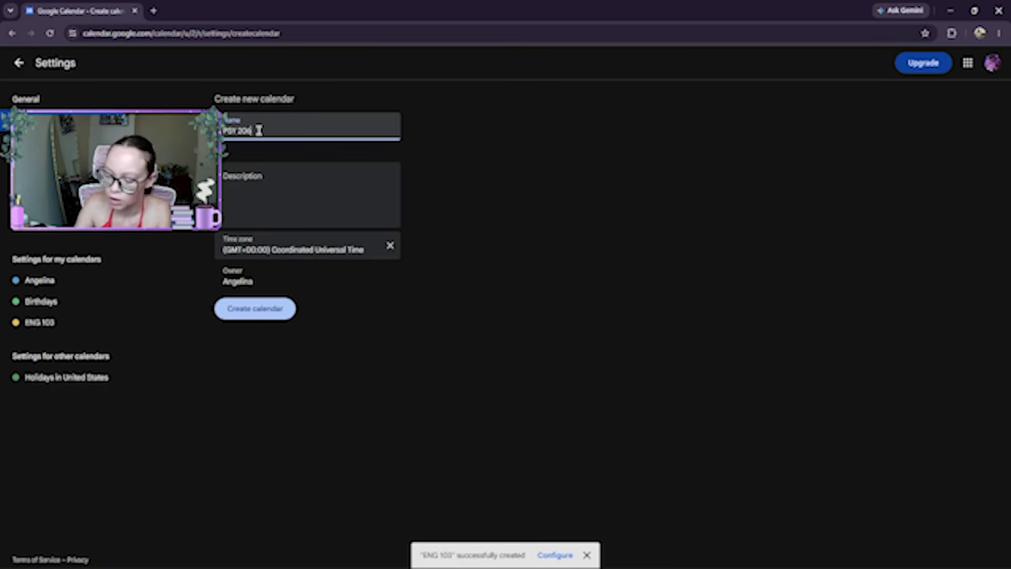
left_click(288, 315)
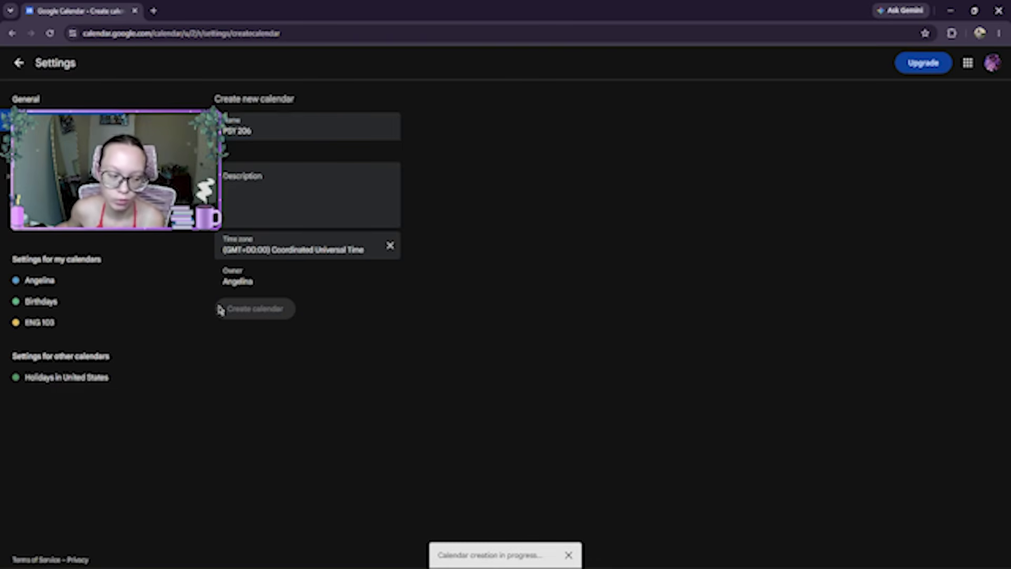
- Add a new calendar named MAT 120 with the default time zone
left_click(272, 131)
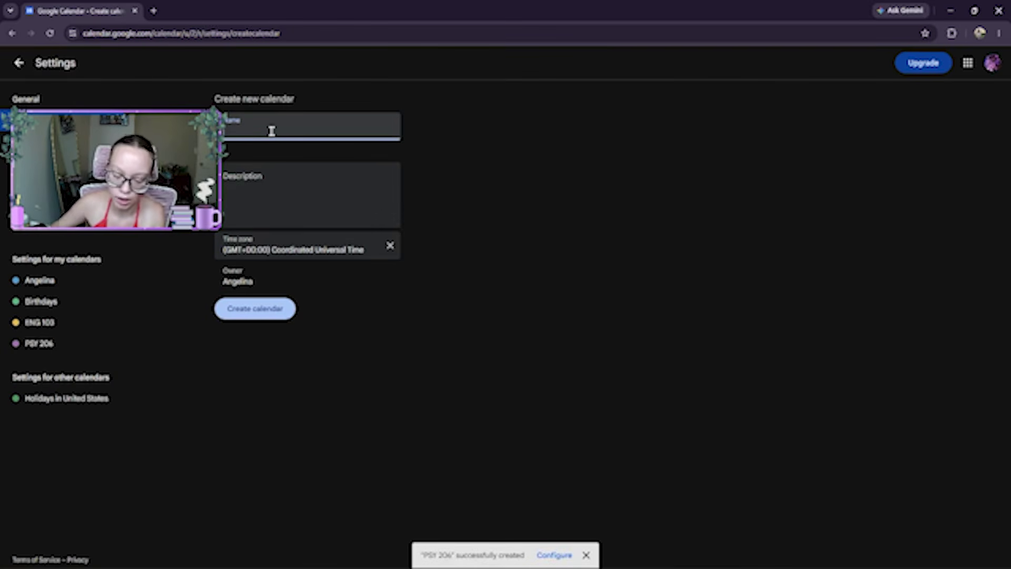
type("MAT 120")
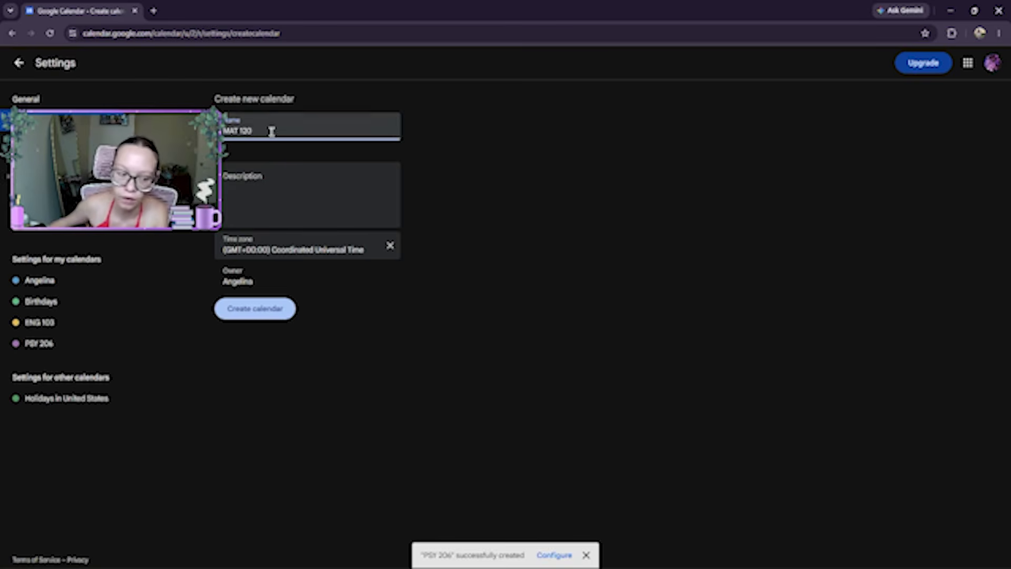
left_click(284, 315)
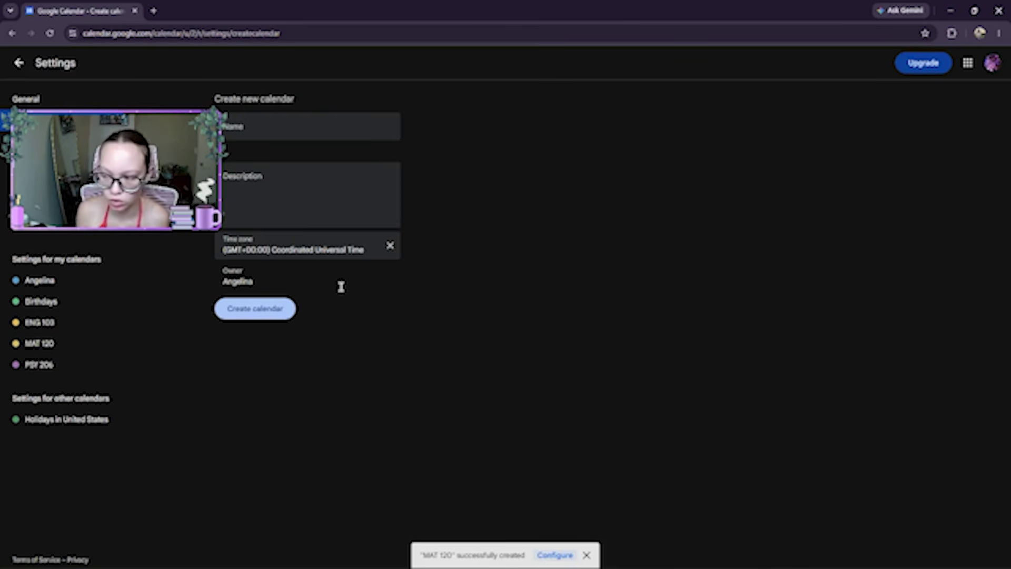
- Add a new calendar named BIO 150 with the default time zone
left_click(281, 133)
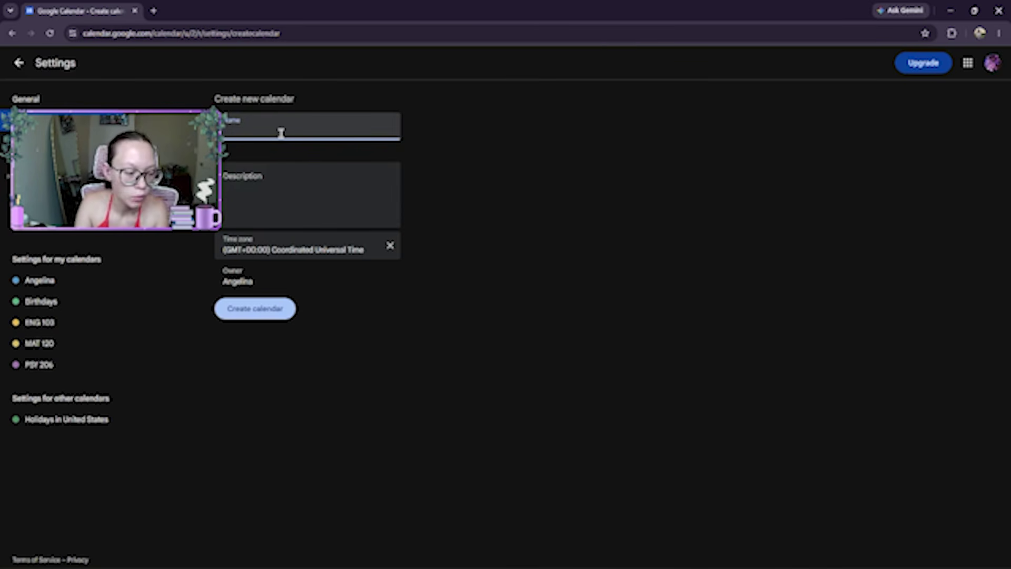
type("B")
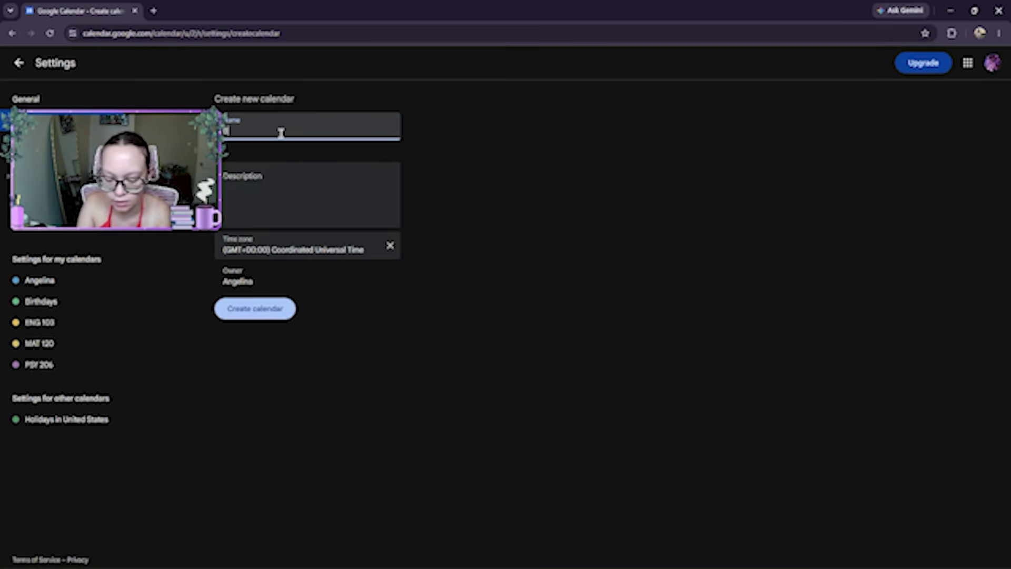
type("IO 150")
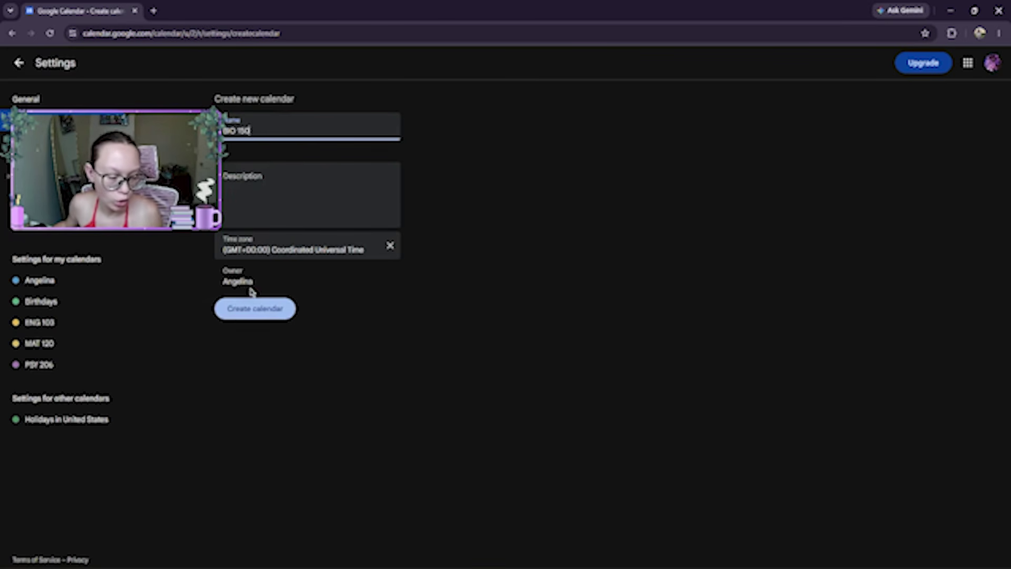
left_click(243, 315)
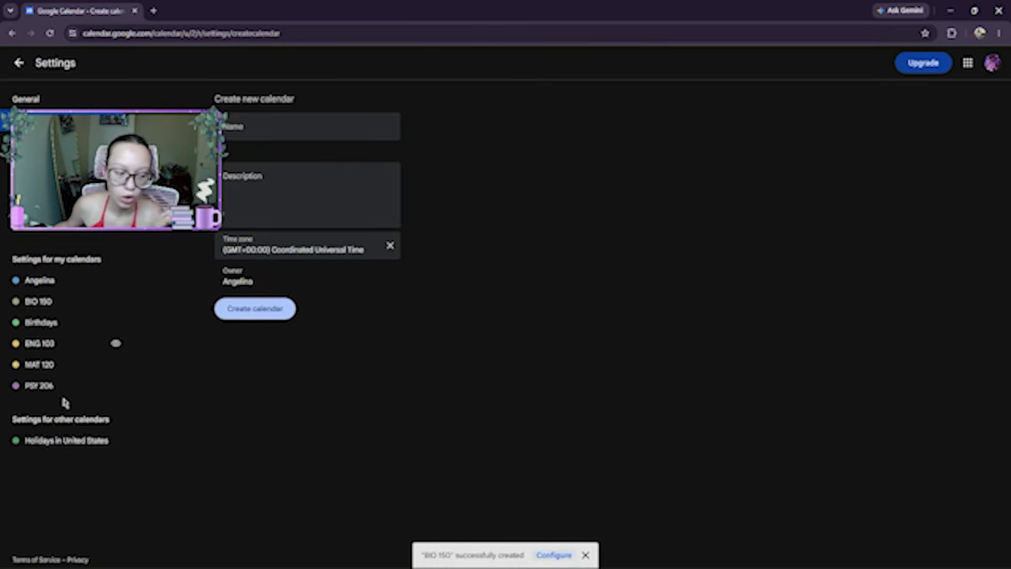
- Create a new calendar named Work alongside the class calendars
left_click(69, 290)
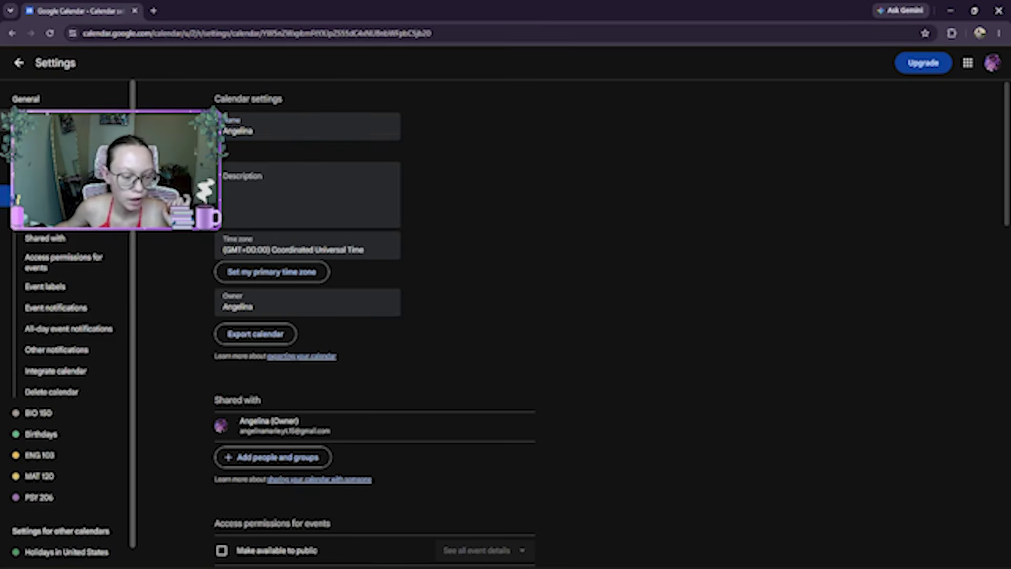
key("alt+Left")
left_click(250, 133)
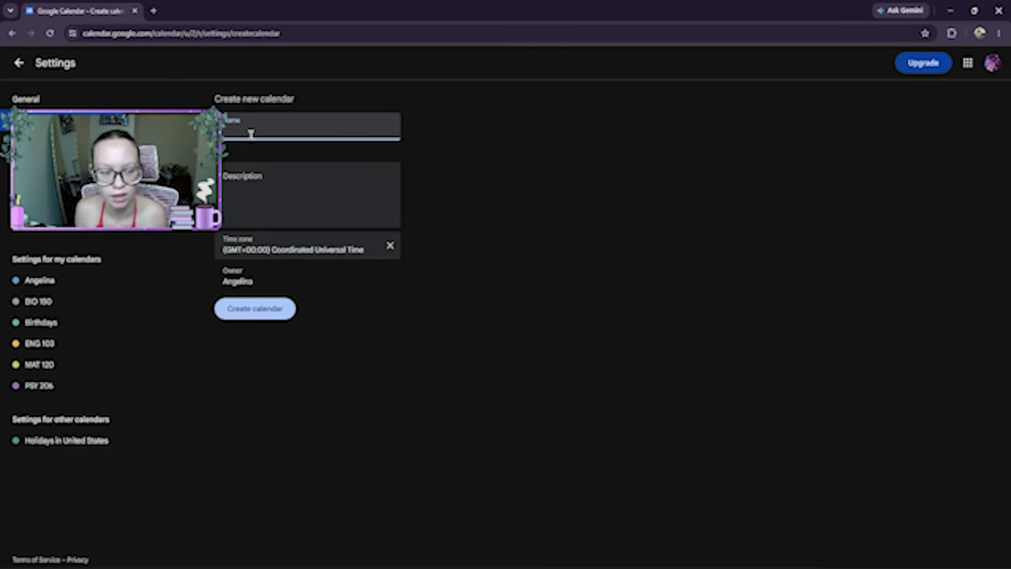
type("ork")
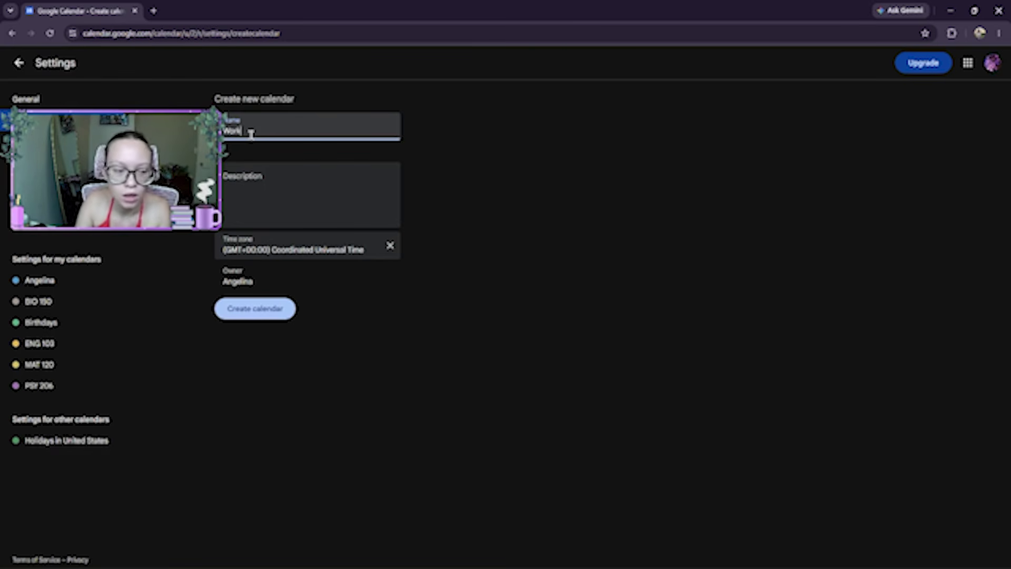
left_click(254, 316)
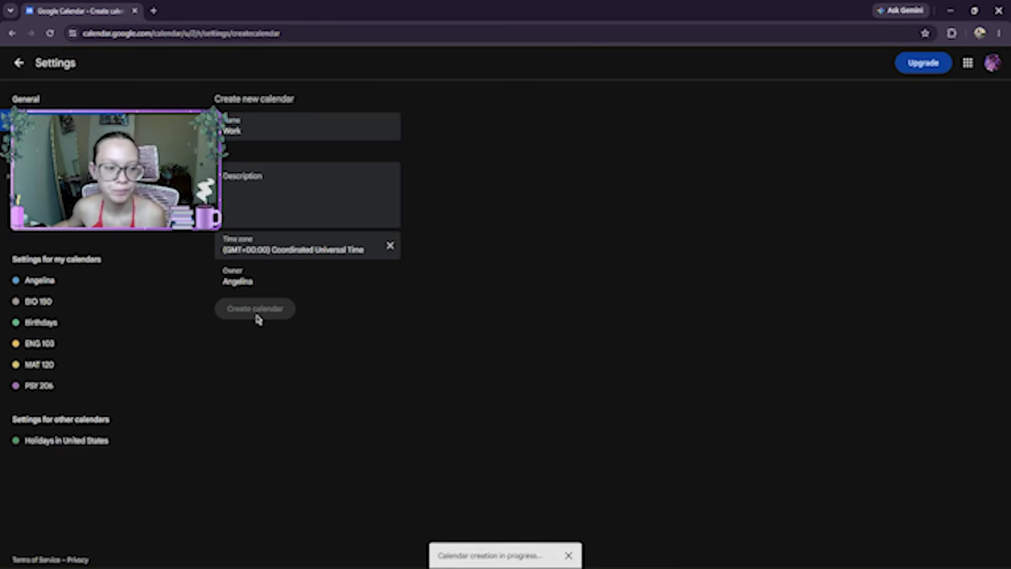
- Create a new calendar named Content Creation and return to the main calendar view
left_click(267, 136)
type("Content Creation")
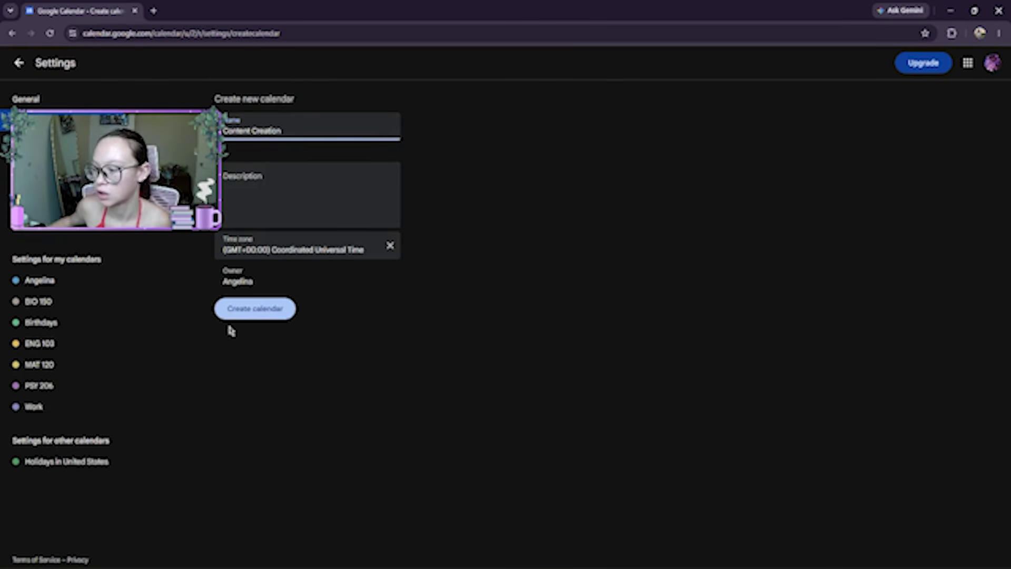
left_click(237, 318)
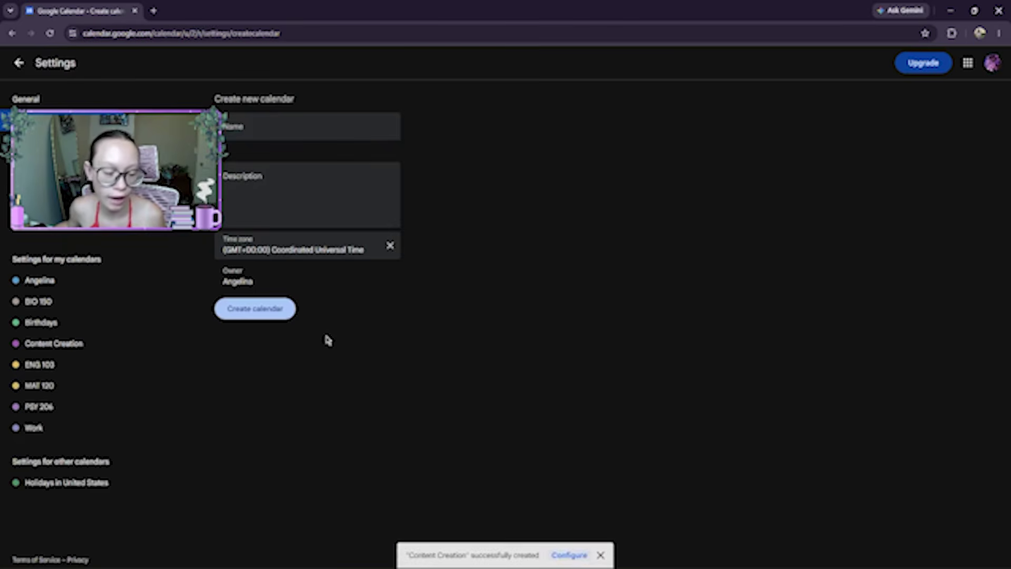
left_click(19, 63)
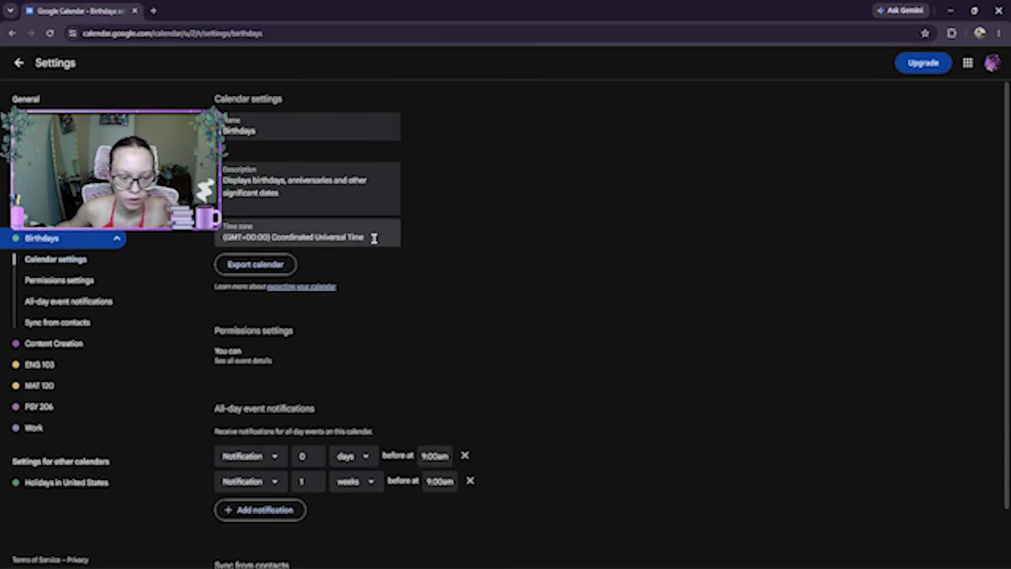
left_click(19, 66)
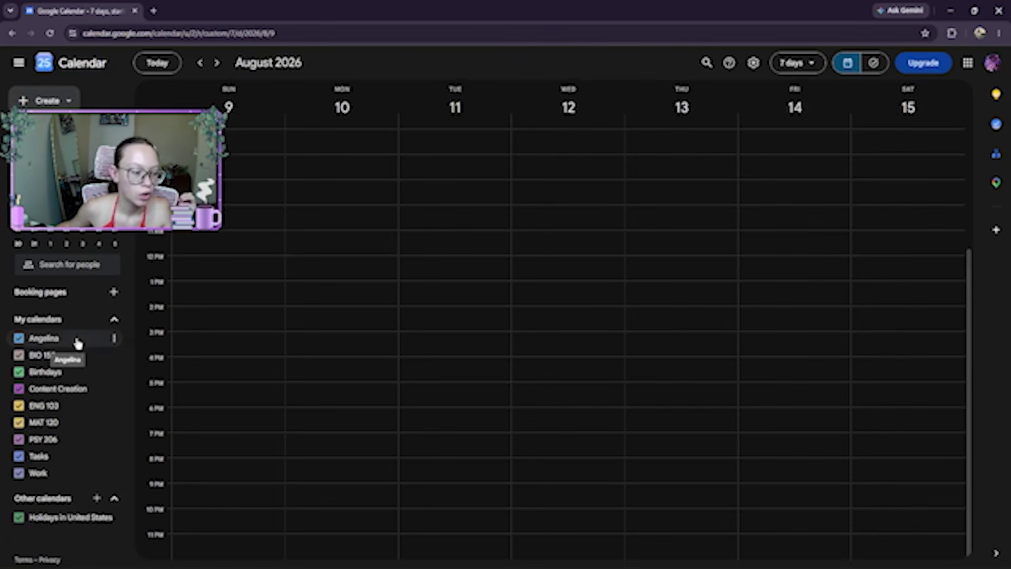
- Review the personal calendar's settings, from time zone and sharing through event notifications to calendar integration and deletion
left_click(115, 339)
left_click(137, 358)
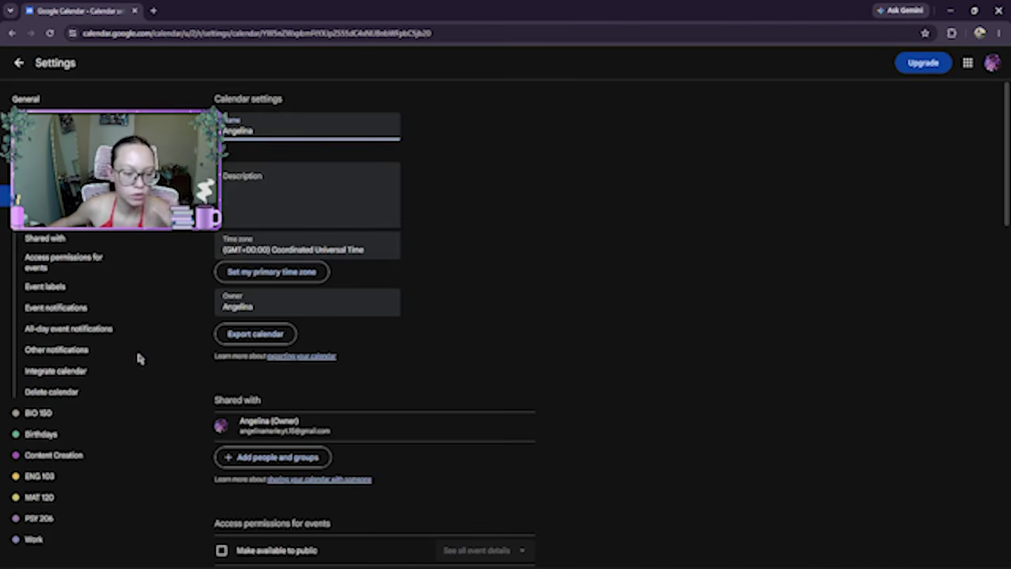
scroll(274, 379, "down", 5)
scroll(324, 411, "down", 5)
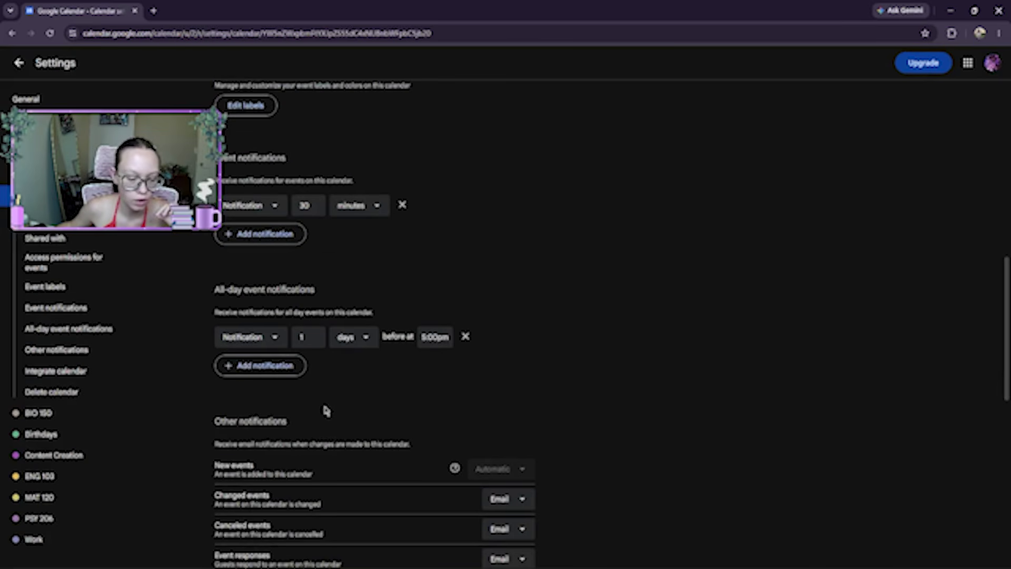
scroll(321, 383, "down", 2)
scroll(323, 385, "down", 8)
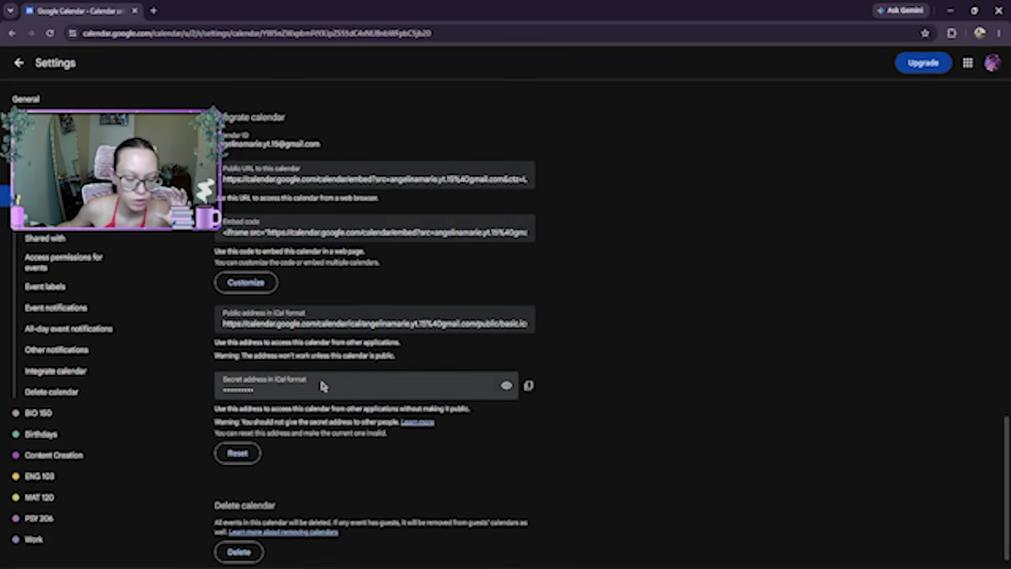
scroll(314, 382, "up", 12)
scroll(311, 382, "up", 9)
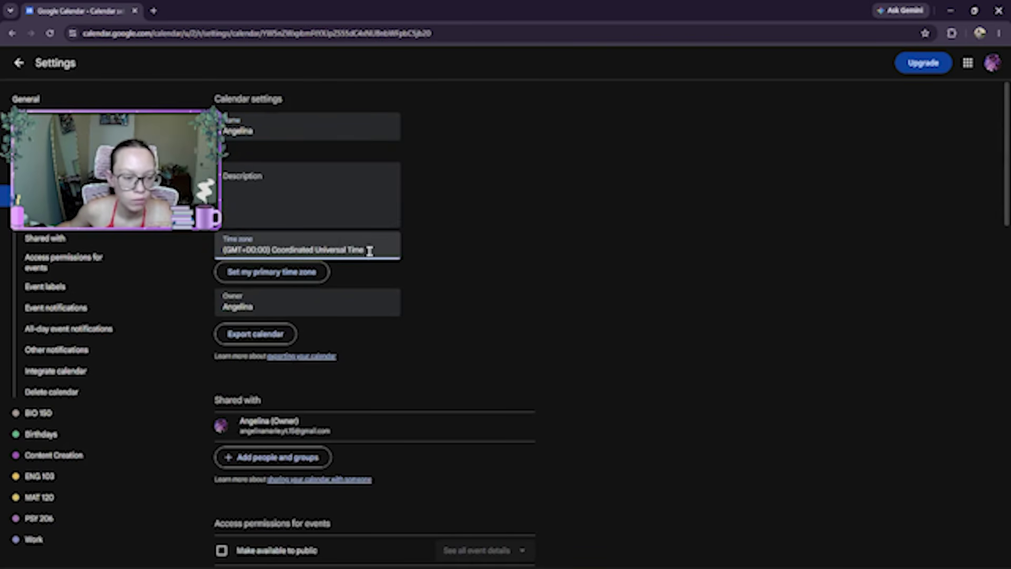
- Go from the personal calendar's settings to the primary time zone setting and clear its value
left_click(302, 273)
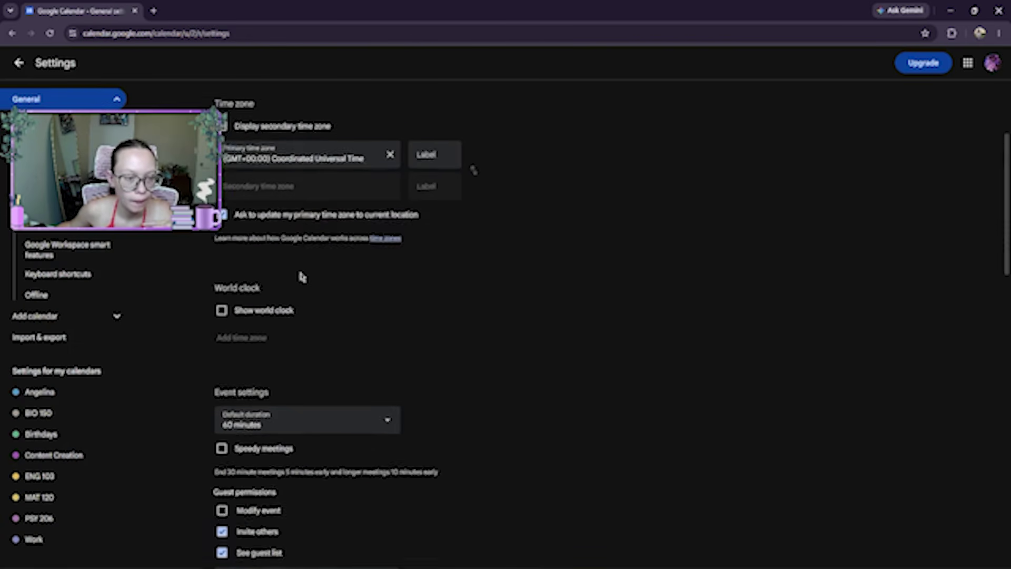
scroll(302, 276, "up", 2)
left_click(390, 247)
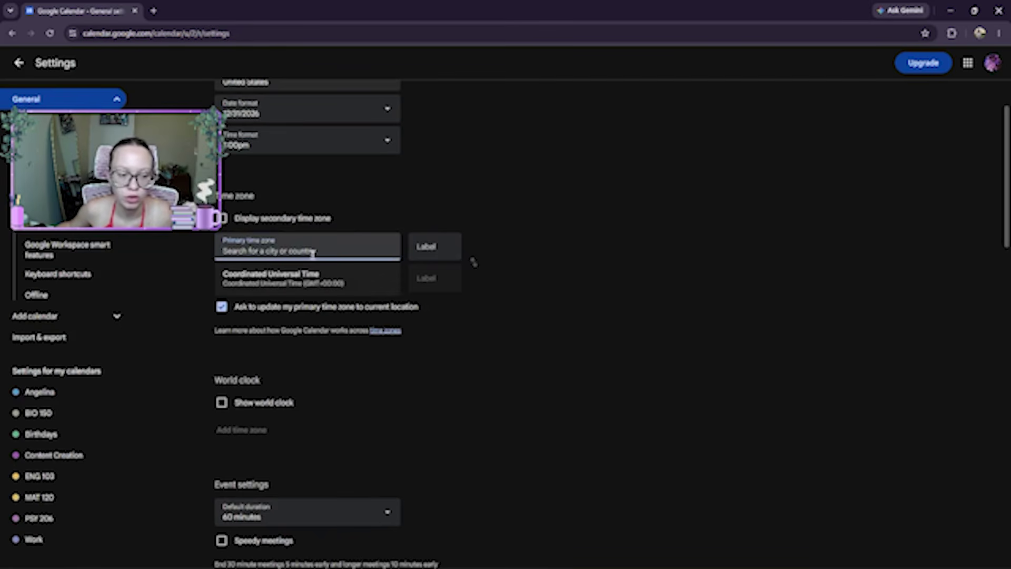
type("cal")
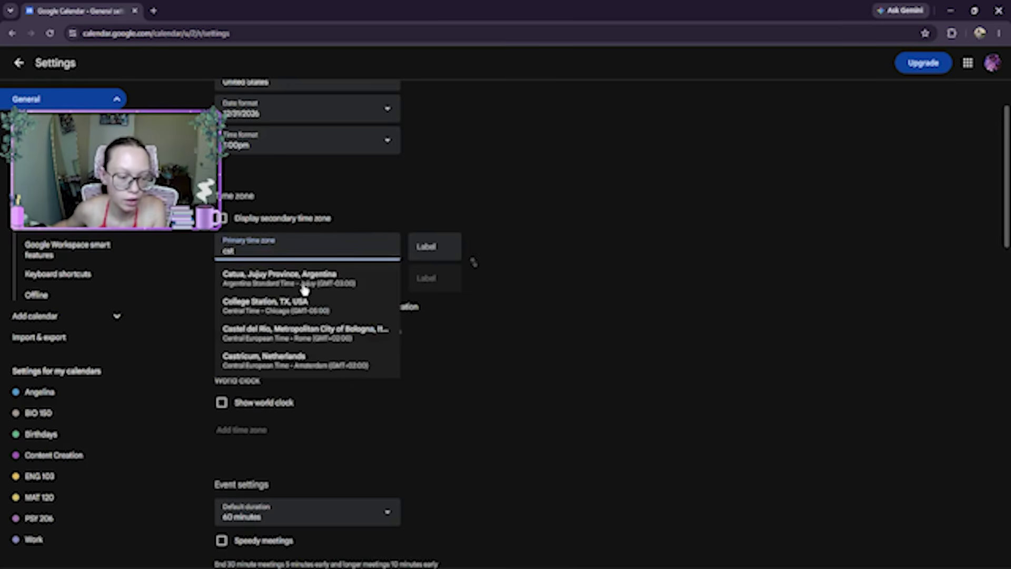
scroll(304, 295, "down", 1)
scroll(342, 306, "up", 1)
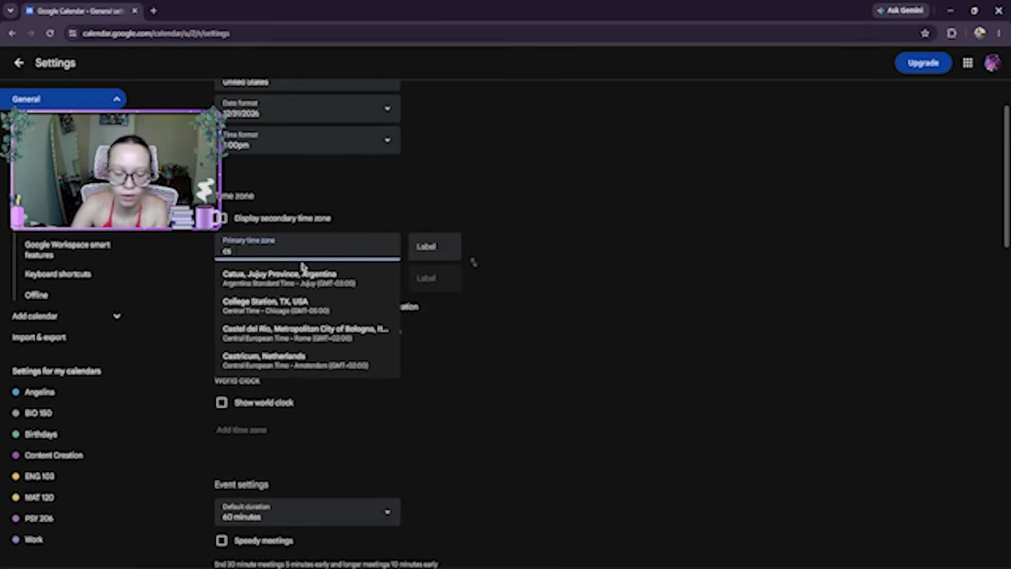
key("BackSpace")
key("BackSpace")
key("BackSpace")
type("central dayl")
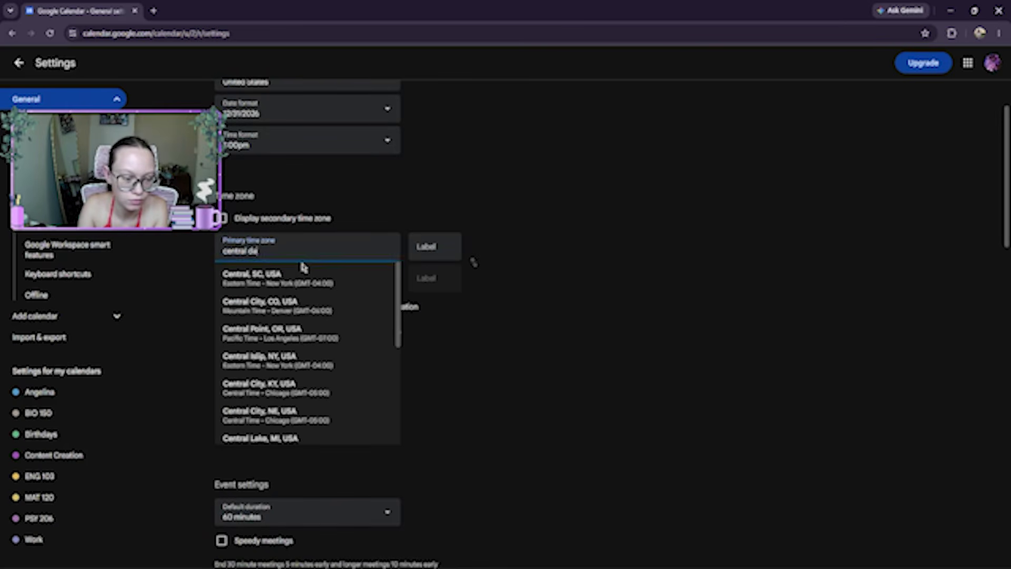
key("BackSpace")
key("BackSpace")
key("BackSpace")
key("BackSpace")
key("BackSpace")
key("BackSpace")
key("BackSpace")
key("BackSpace")
key("BackSpace")
key("BackSpace")
key("BackSpace")
key("BackSpace")
- Search for Chicago, set the primary time zone to Central Time - Chicago, and return to the calendar view
type("chicago")
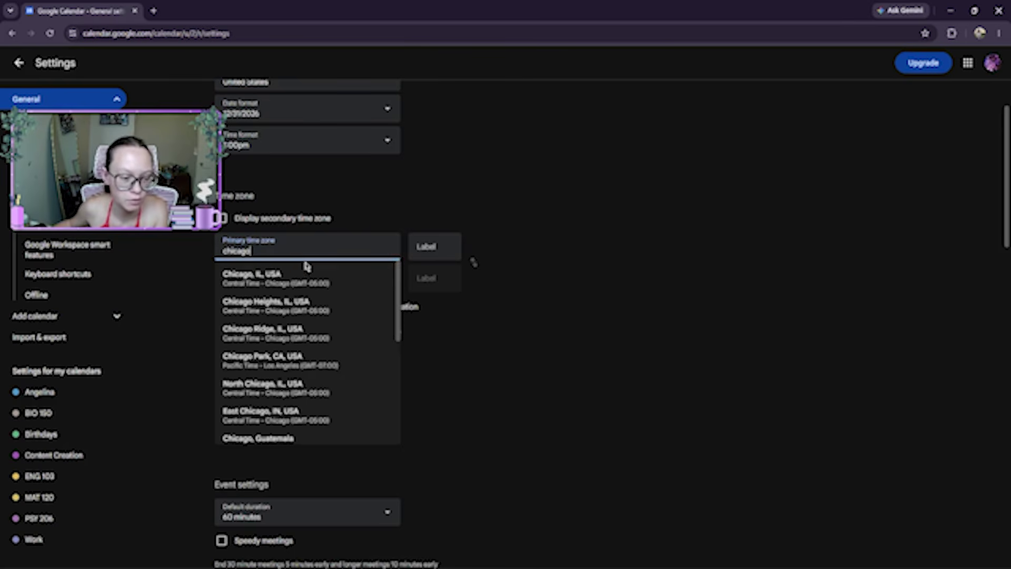
left_click(300, 279)
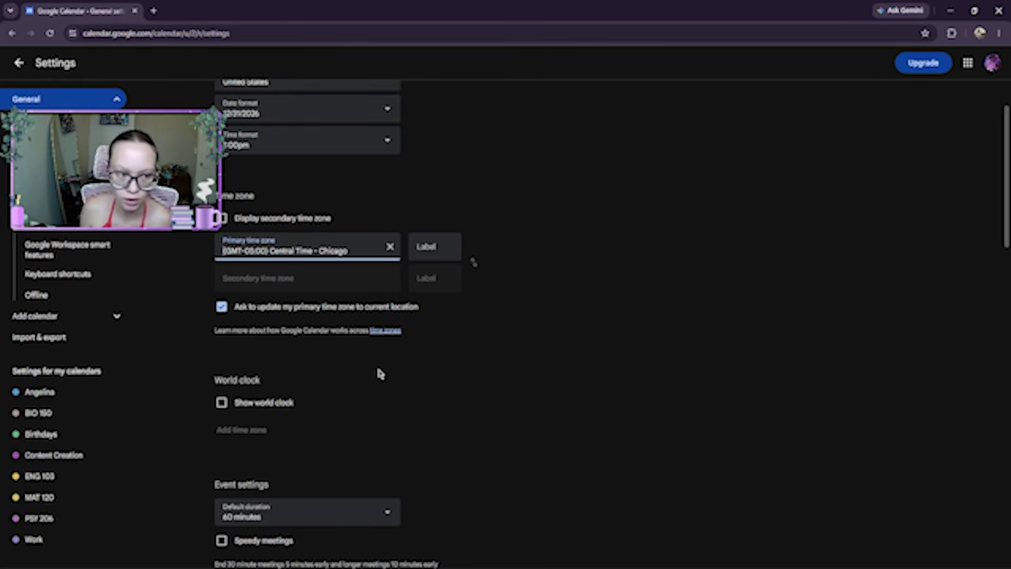
scroll(401, 372, "down", 4)
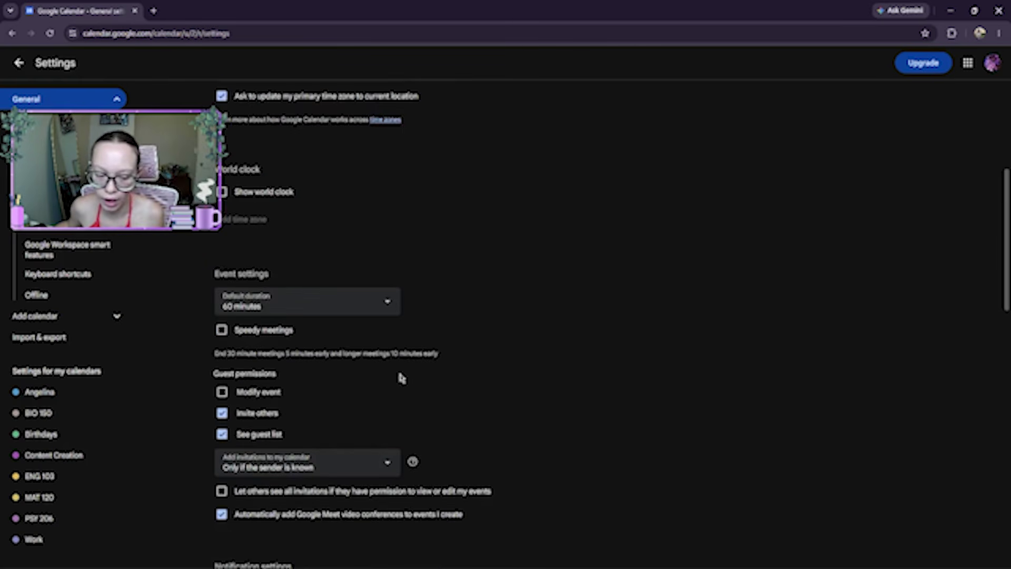
scroll(401, 376, "down", 16)
scroll(400, 372, "up", 1)
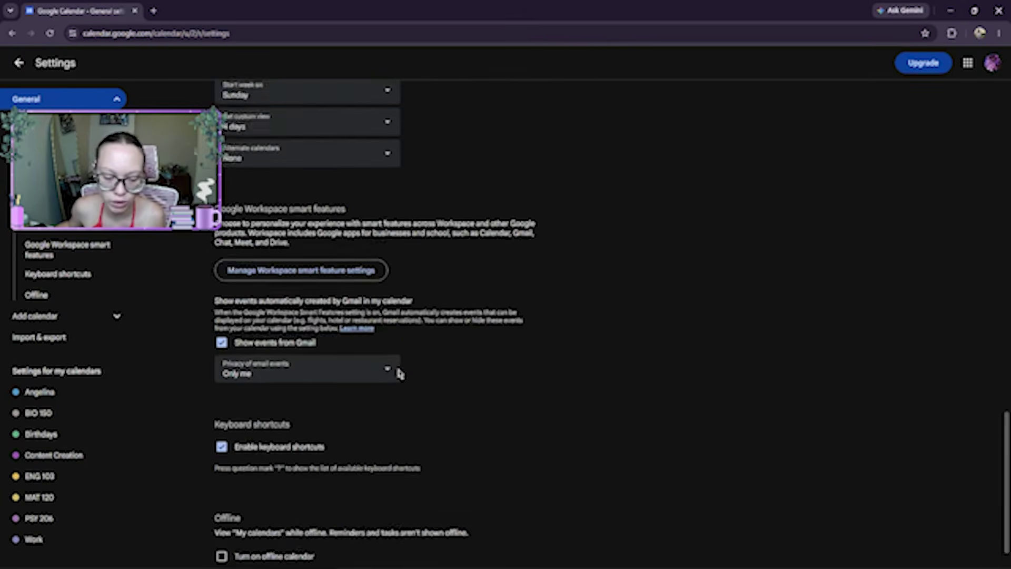
scroll(398, 375, "up", 18)
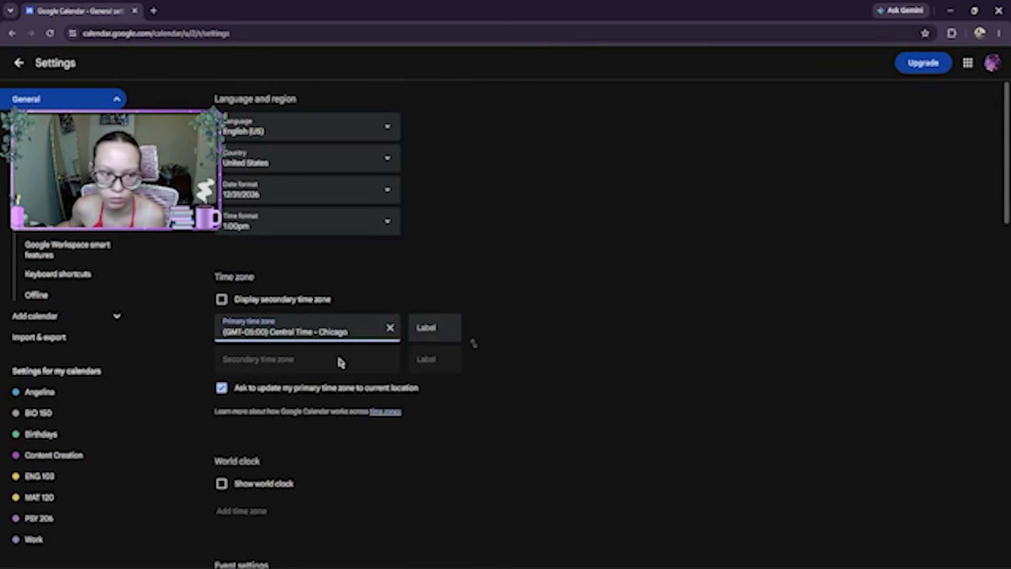
left_click(19, 63)
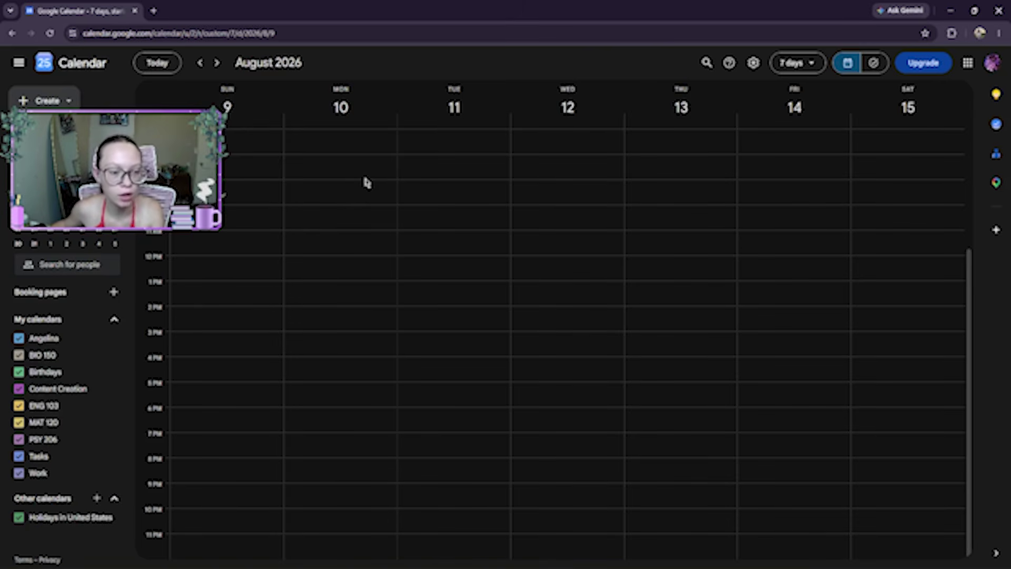
- Create an event titled ENG 103 on Monday, August 10 from 9:00 to 10:30am and assign it to the ENG 103 calendar
left_click(354, 188)
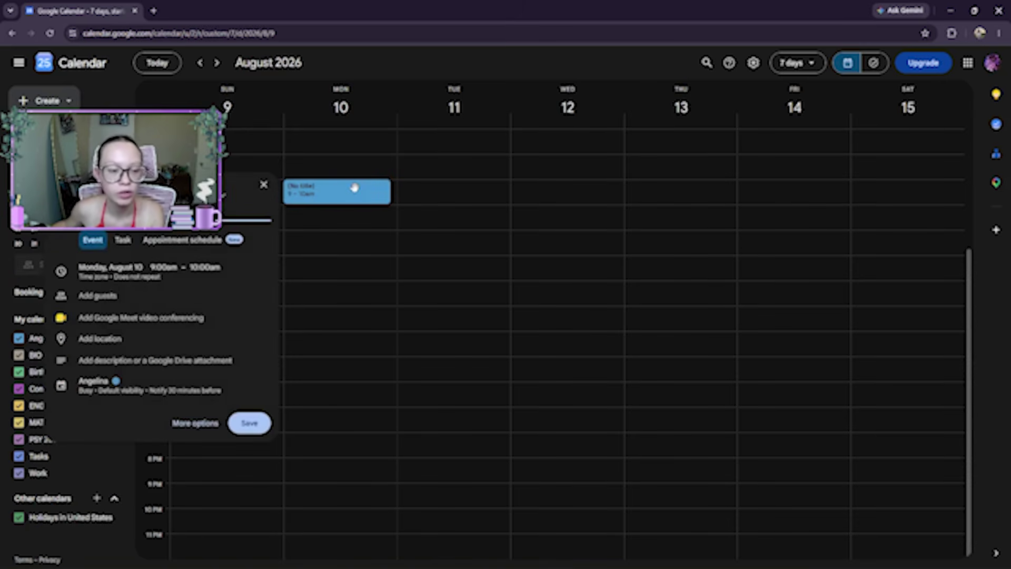
left_click_drag(345, 204, 347, 214)
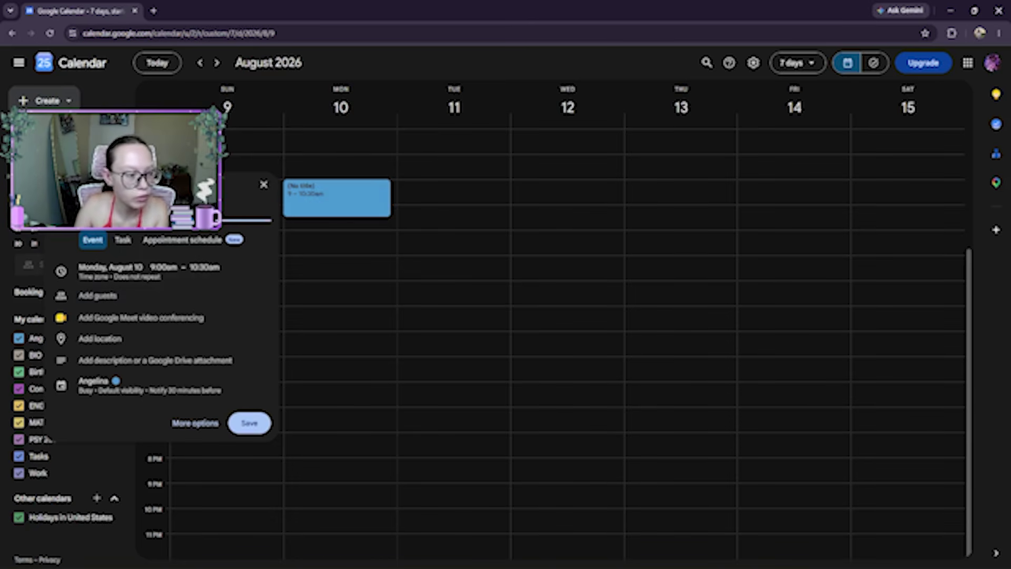
left_click(94, 383)
left_click(97, 384)
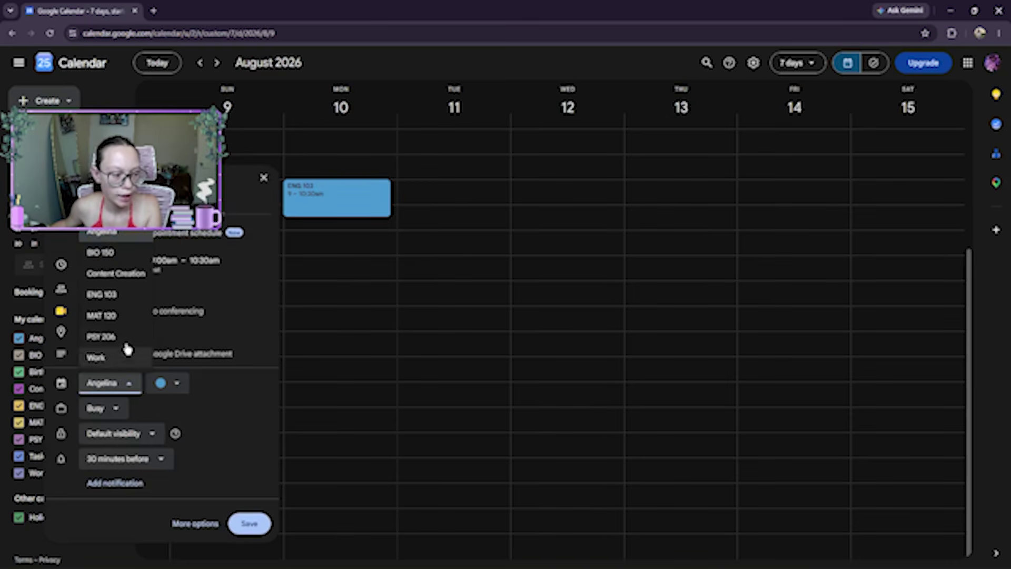
left_click(128, 295)
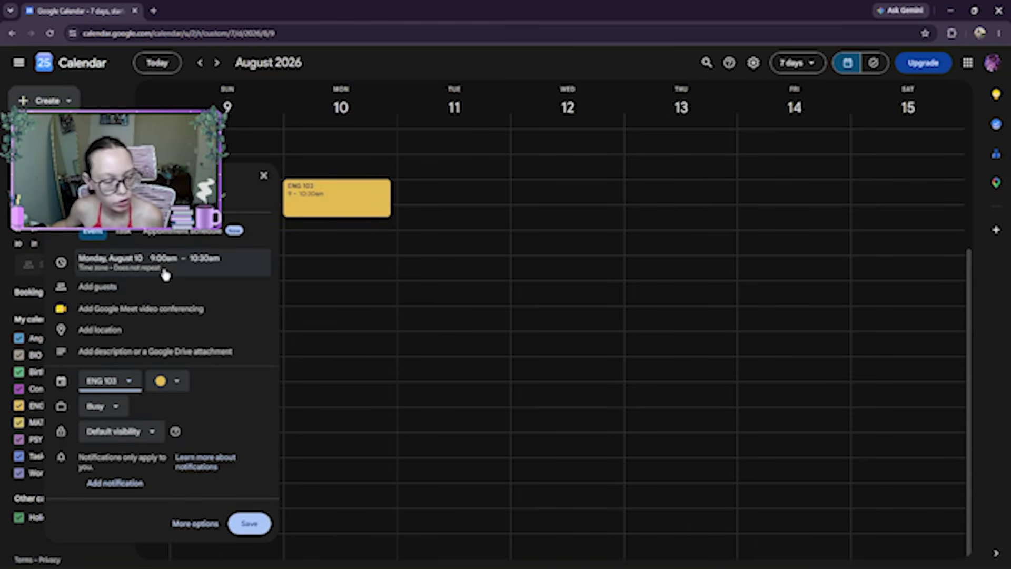
- Set the ENG 103 event's location to DePaul University and save the event
left_click(103, 328)
left_click(103, 324)
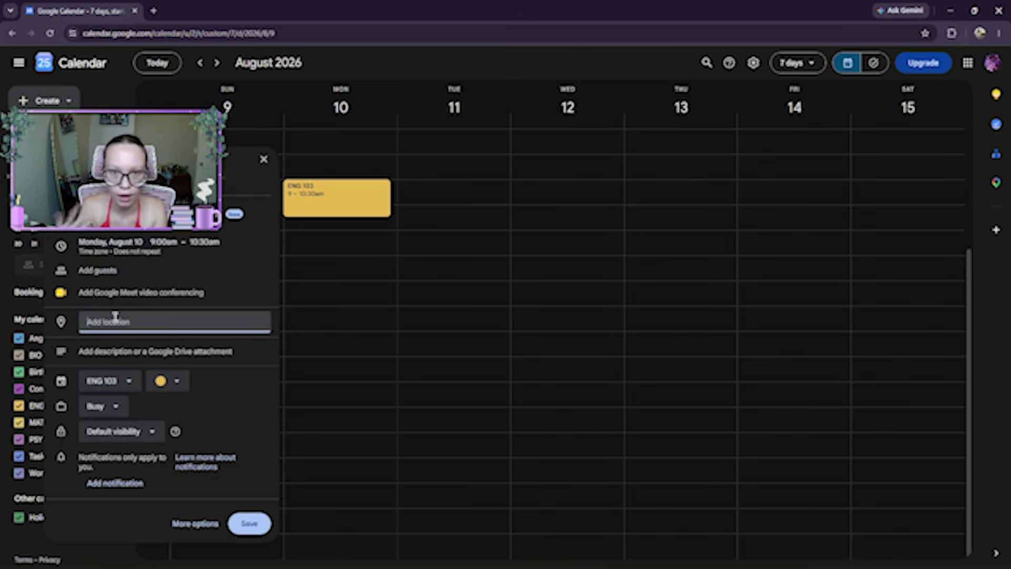
type("depaul")
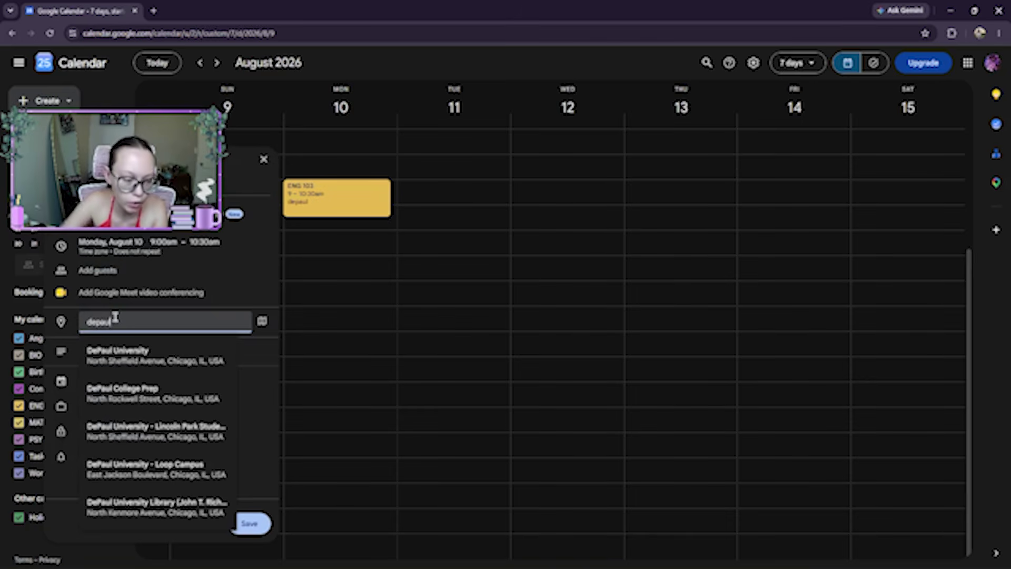
left_click(138, 363)
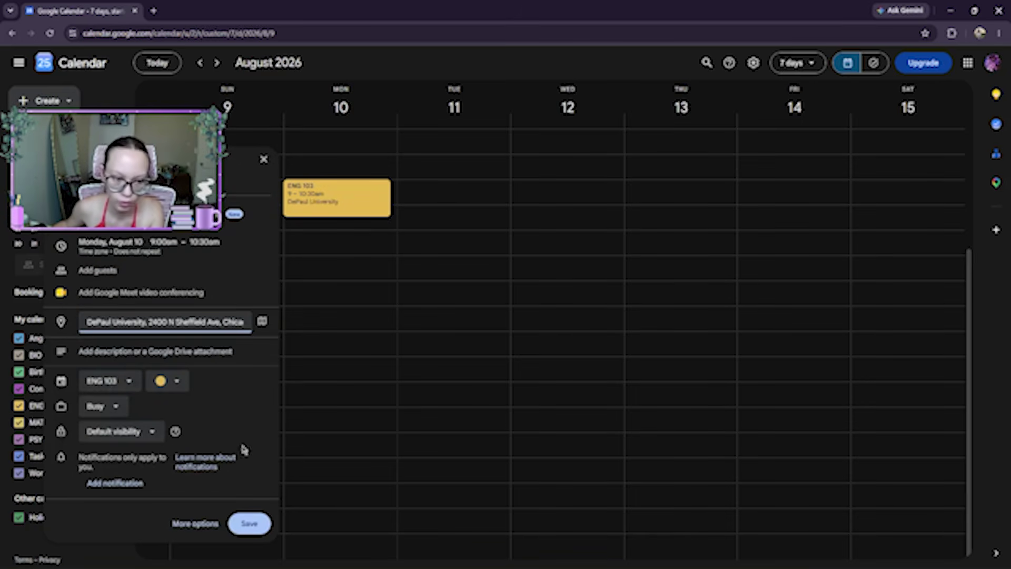
left_click(255, 523)
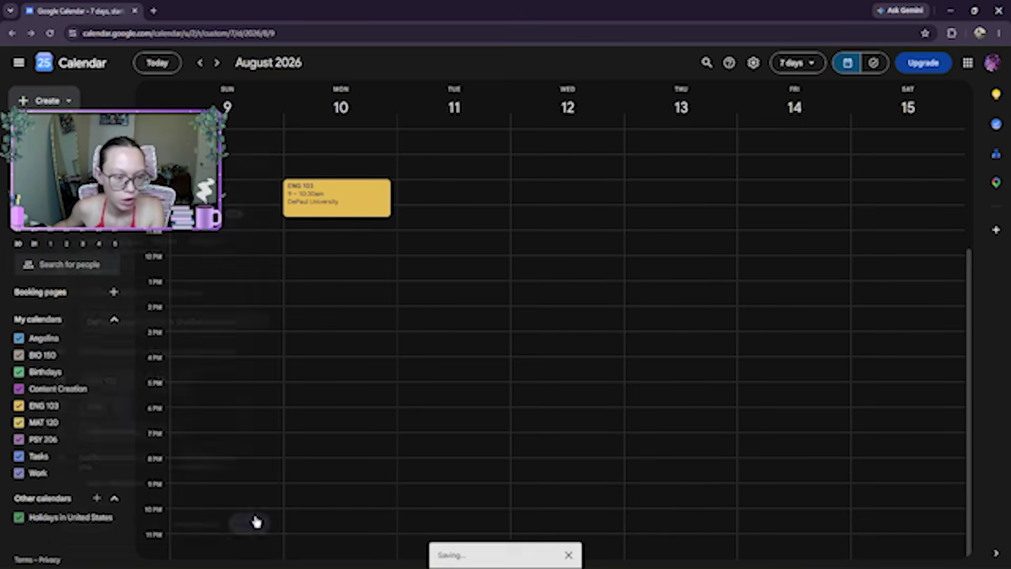
- Get public transit directions from Loop, Chicago to the ENG 103 event's location at DePaul University
left_click(323, 211)
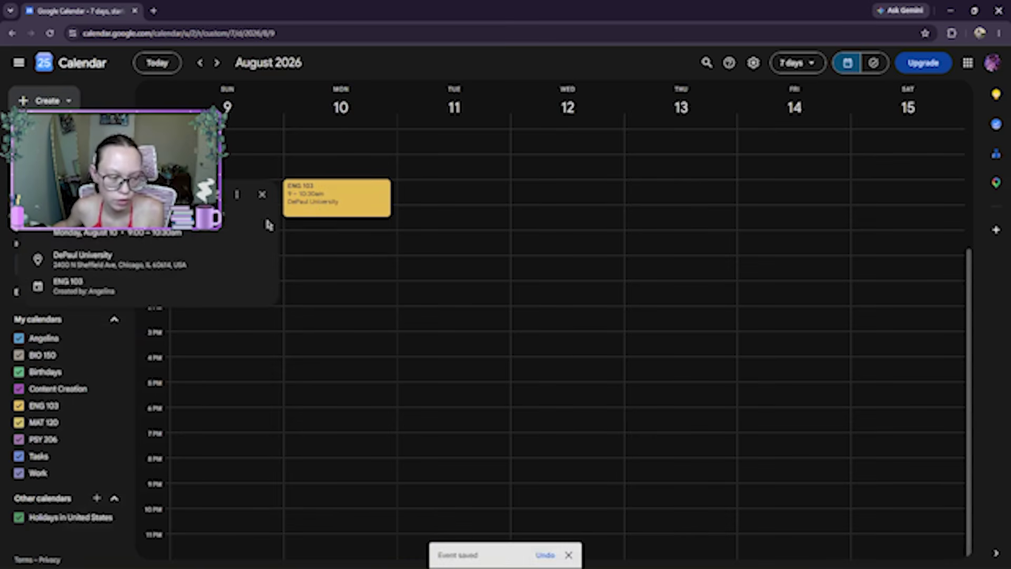
left_click(129, 269)
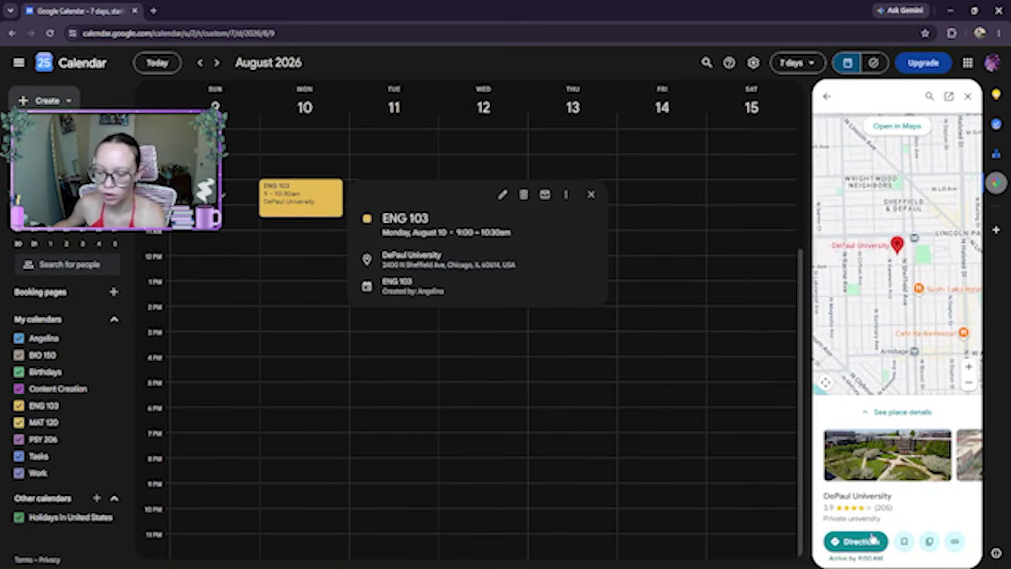
left_click(863, 541)
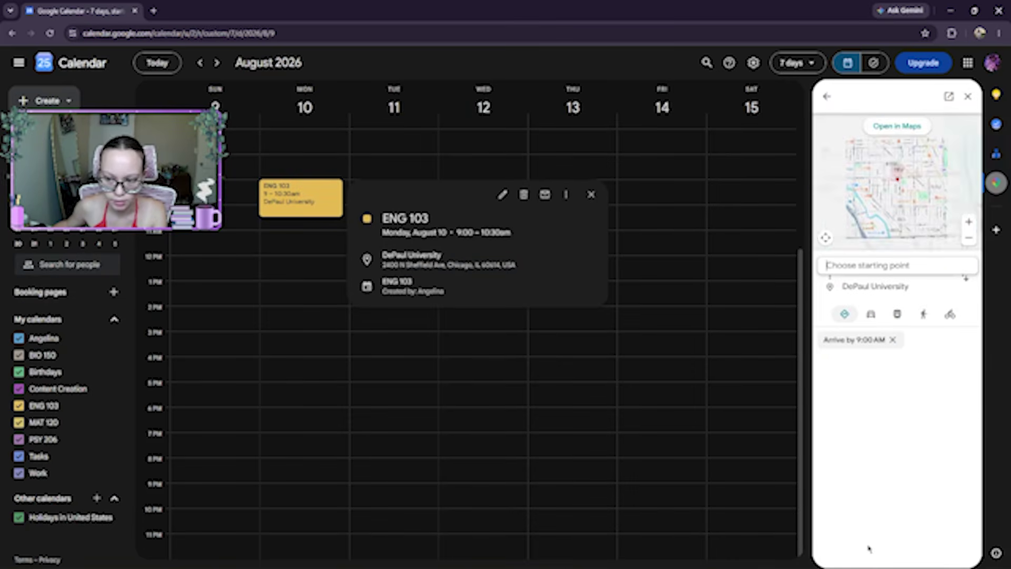
type("loop")
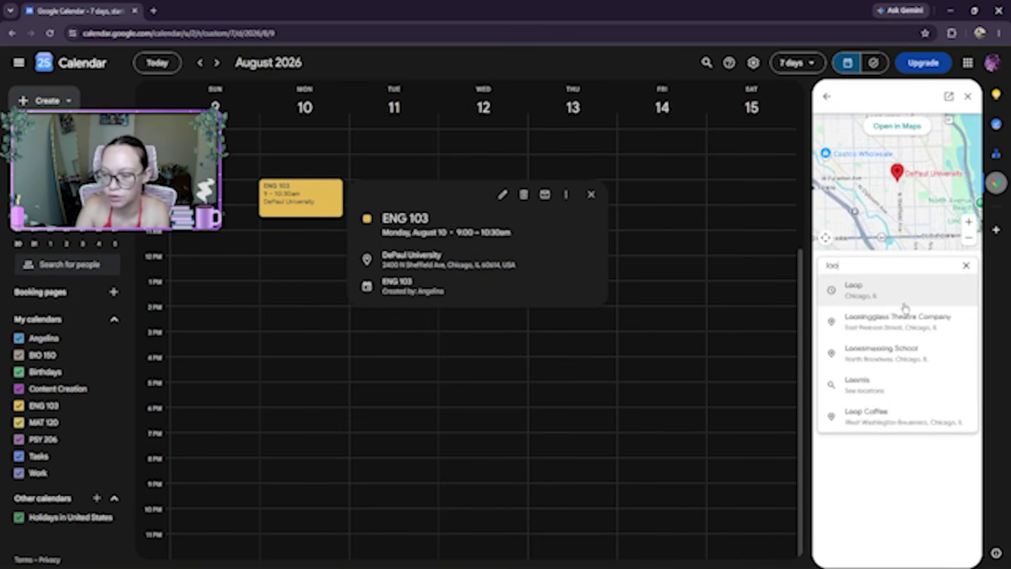
left_click(896, 293)
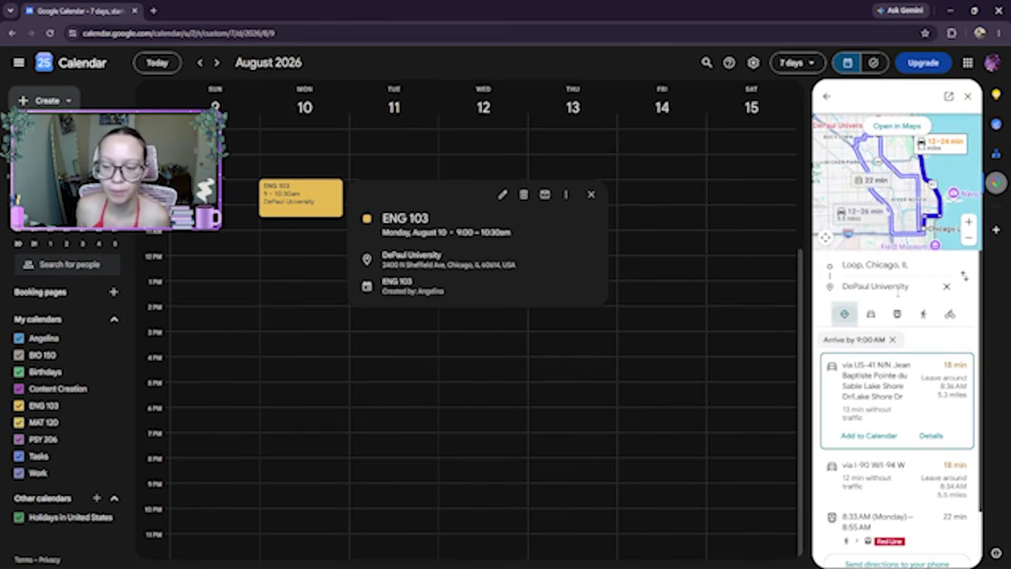
left_click(898, 314)
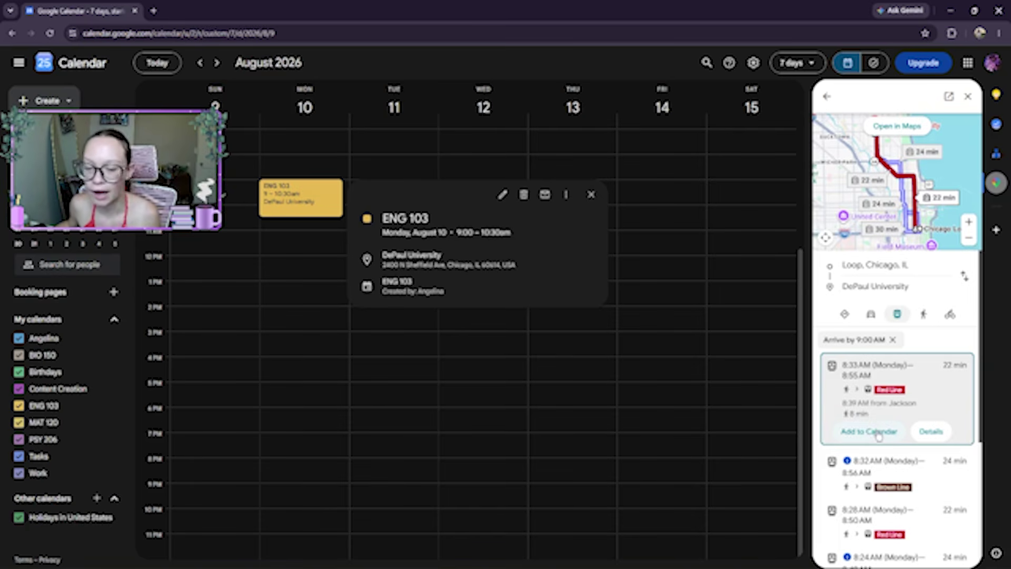
- Add the 8:33 AM Red Line trip to the calendar, close the directions and event details, and reload the page
left_click(967, 96)
left_click(262, 194)
scroll(383, 253, "up", 3)
left_click(50, 33)
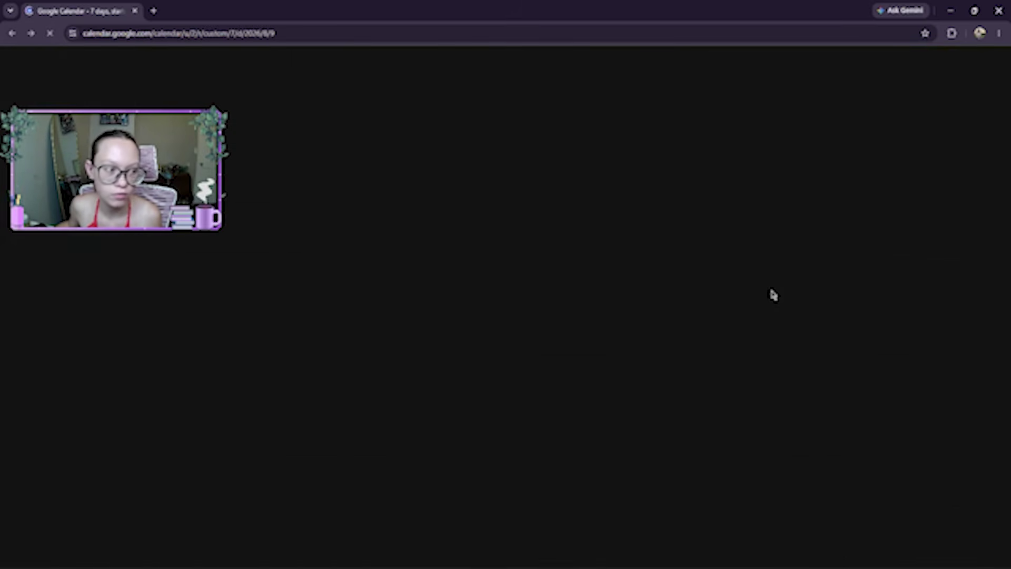
scroll(416, 237, "up", 2)
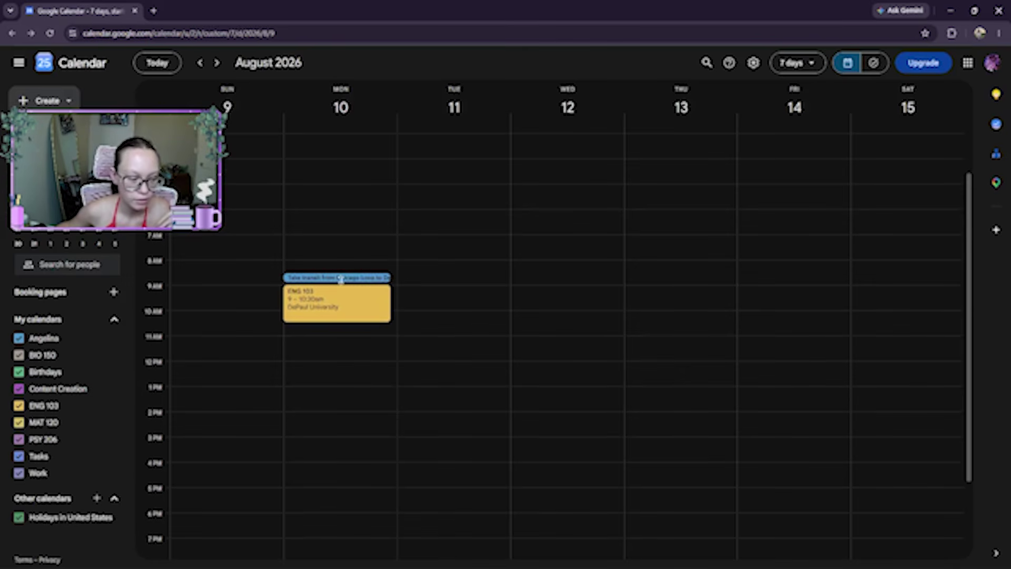
- Open the Chicago Loop transit event for editing, keep it assigned to the personal calendar, and save it
left_click(359, 278)
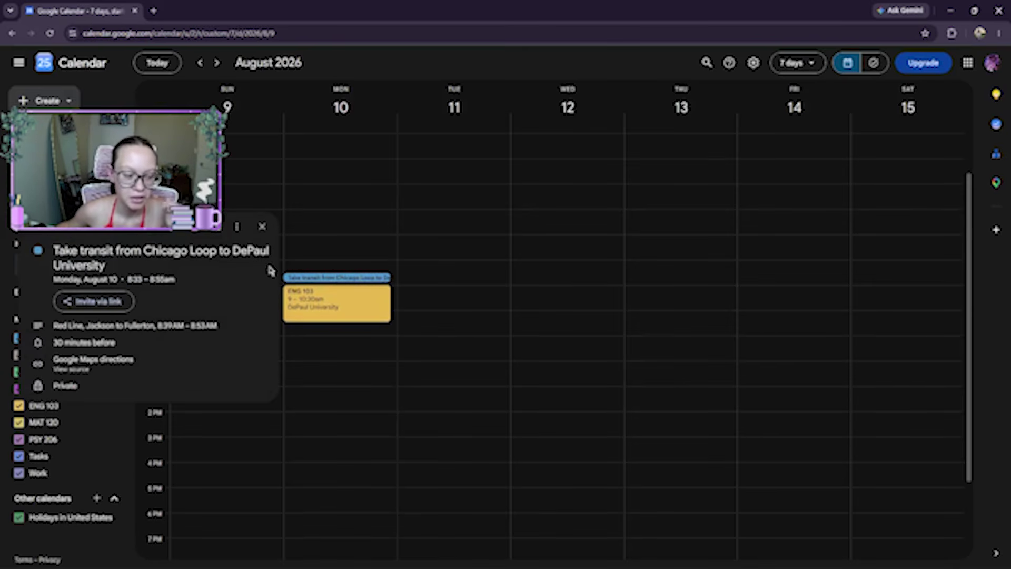
left_click(177, 233)
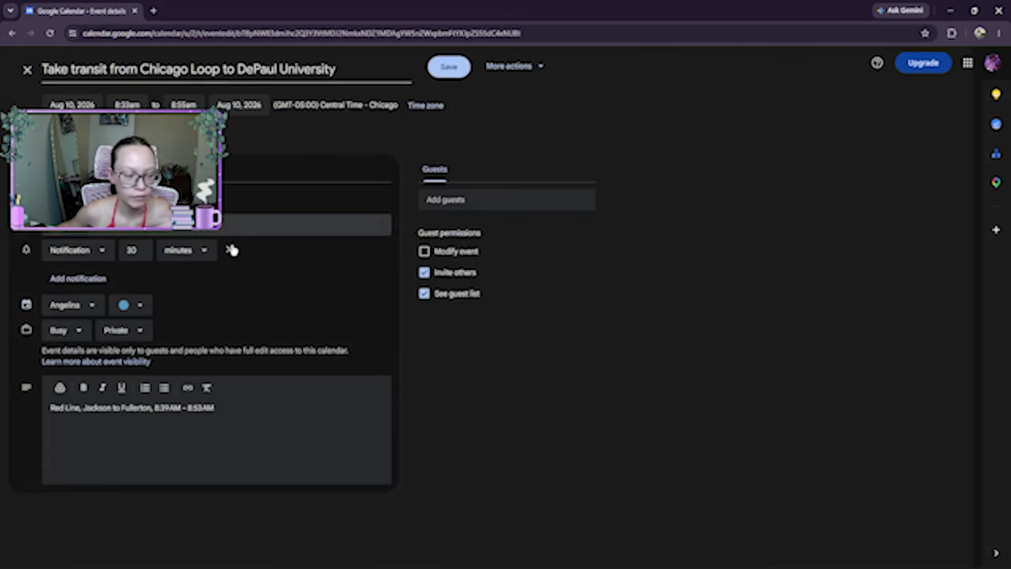
left_click(78, 304)
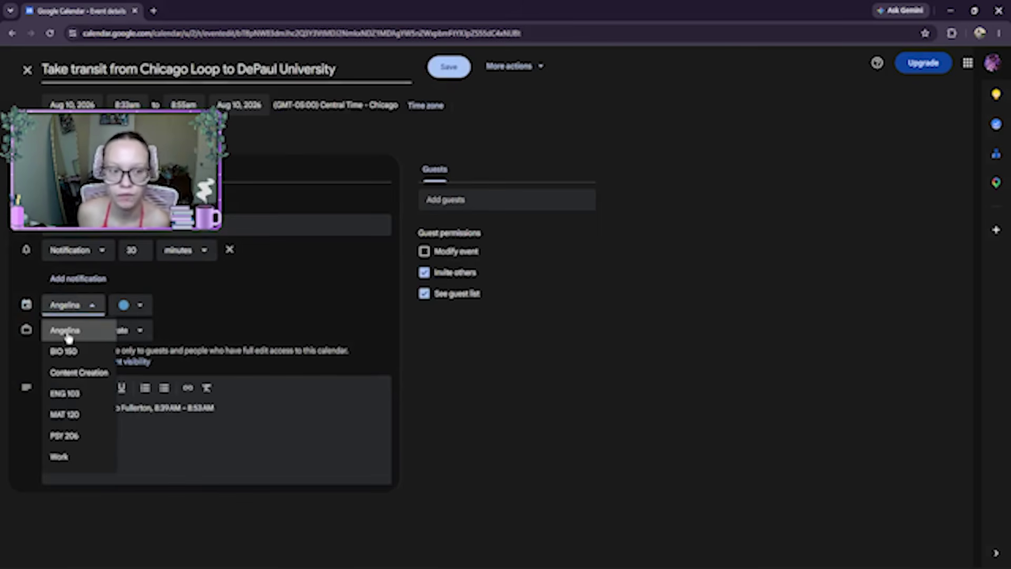
left_click(449, 66)
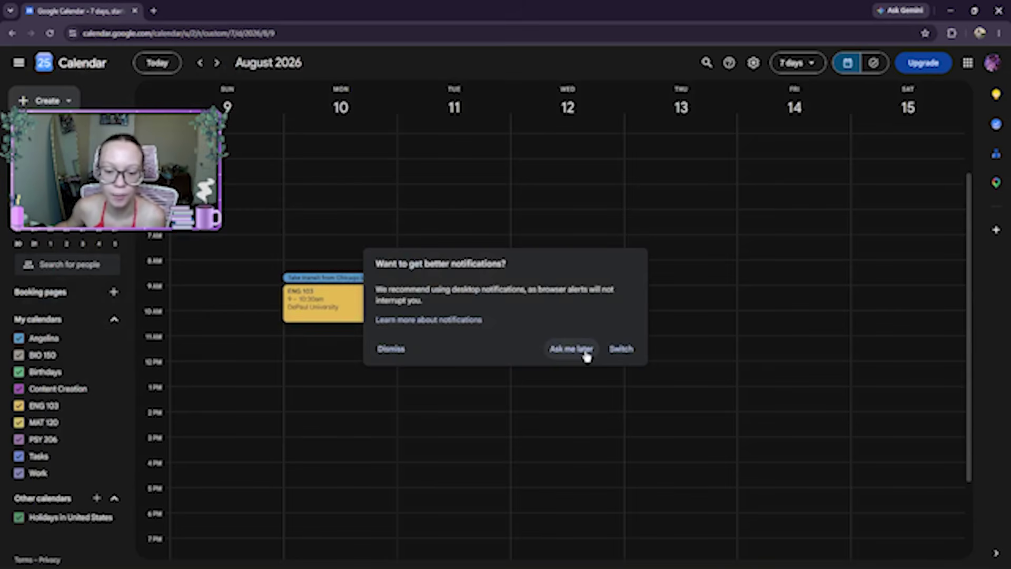
- Dismiss the notification prompt and open Monday's Chicago Loop to DePaul University transit event for editing
left_click(402, 350)
left_click(350, 277)
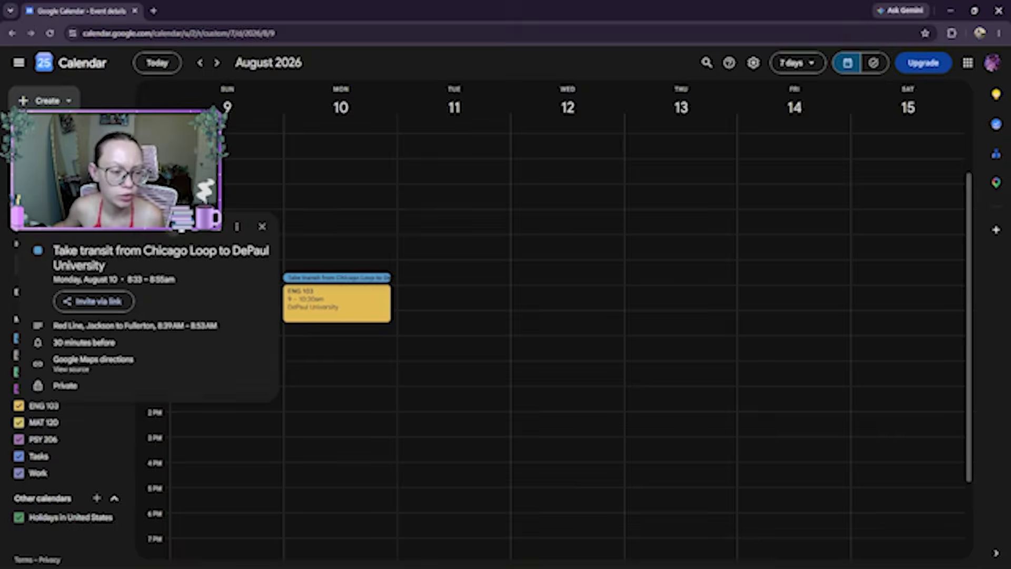
left_click(161, 226)
left_click(131, 129)
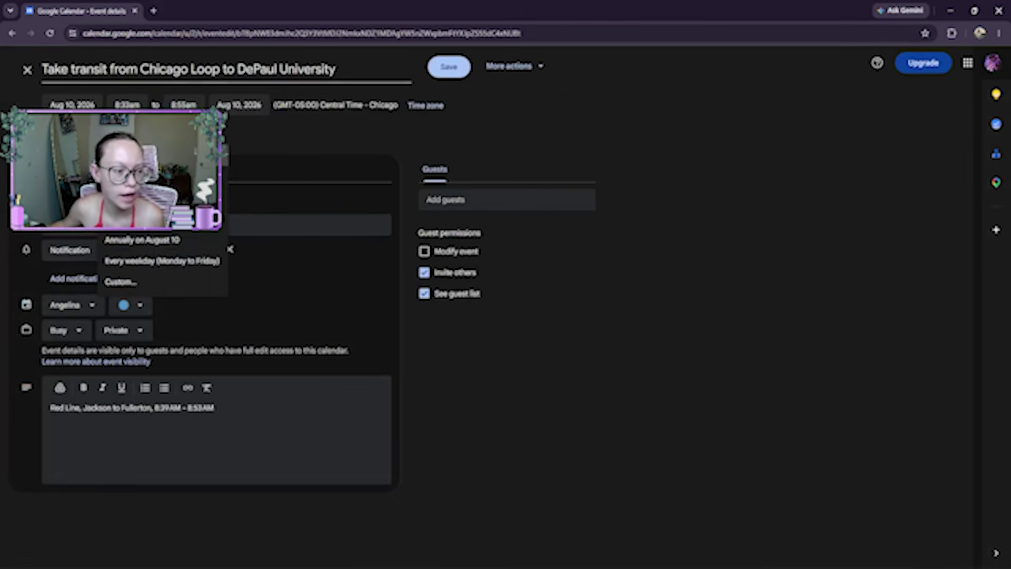
left_click(147, 281)
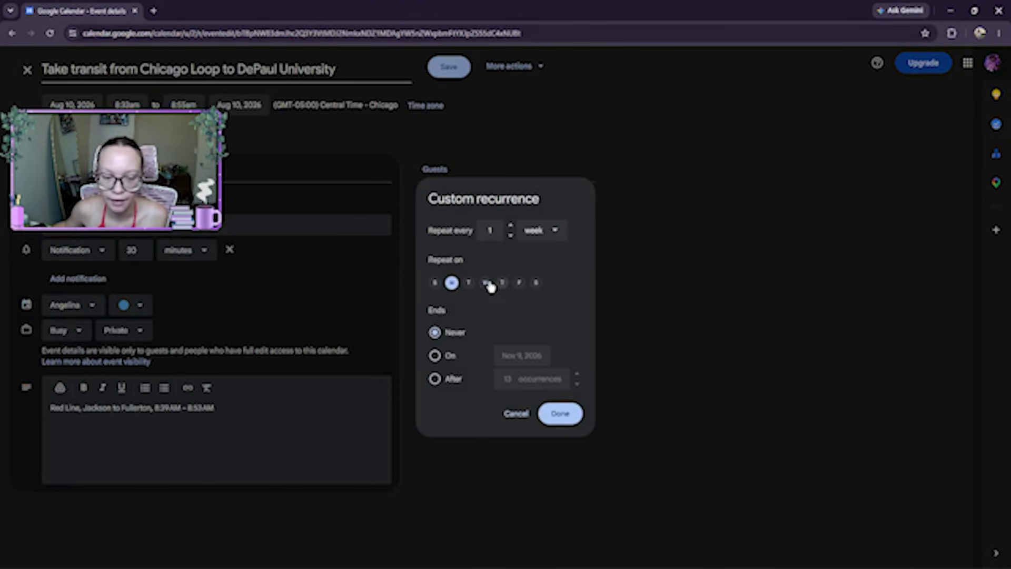
left_click(516, 414)
- Make the transit event repeat every week on Monday and Wednesday, keep it on the personal calendar, and save it
left_click(131, 129)
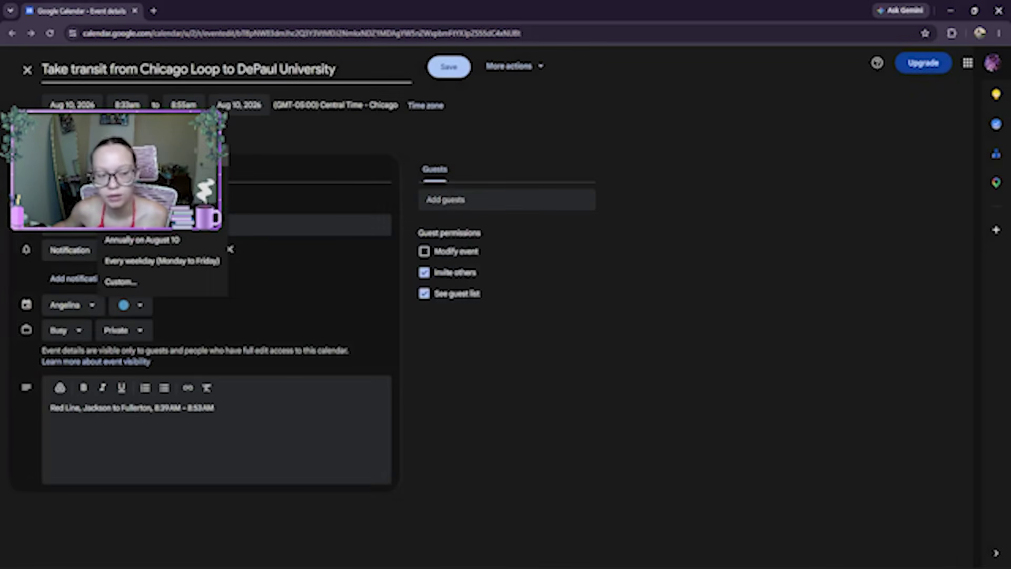
left_click(124, 282)
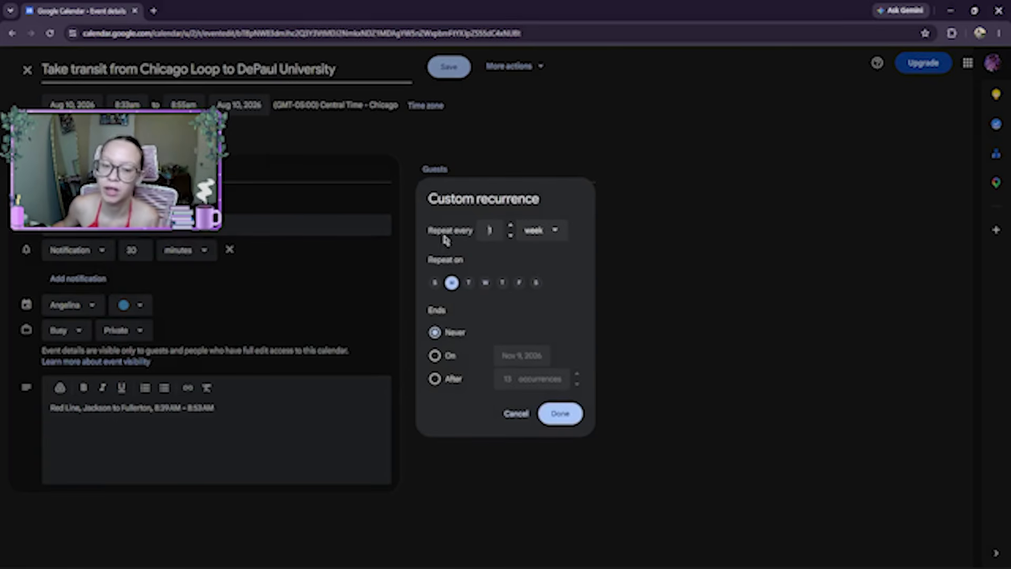
left_click(534, 230)
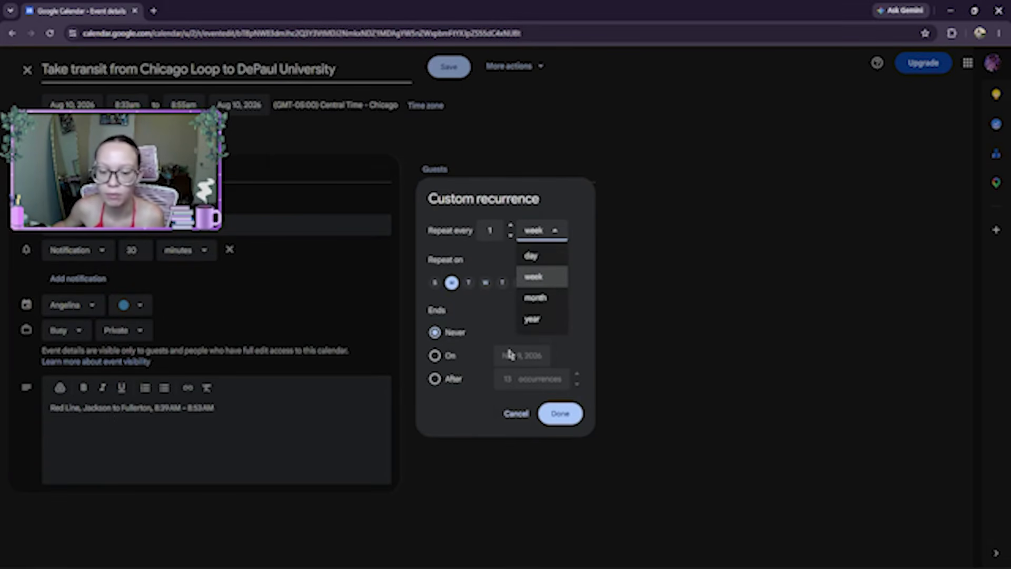
left_click(468, 248)
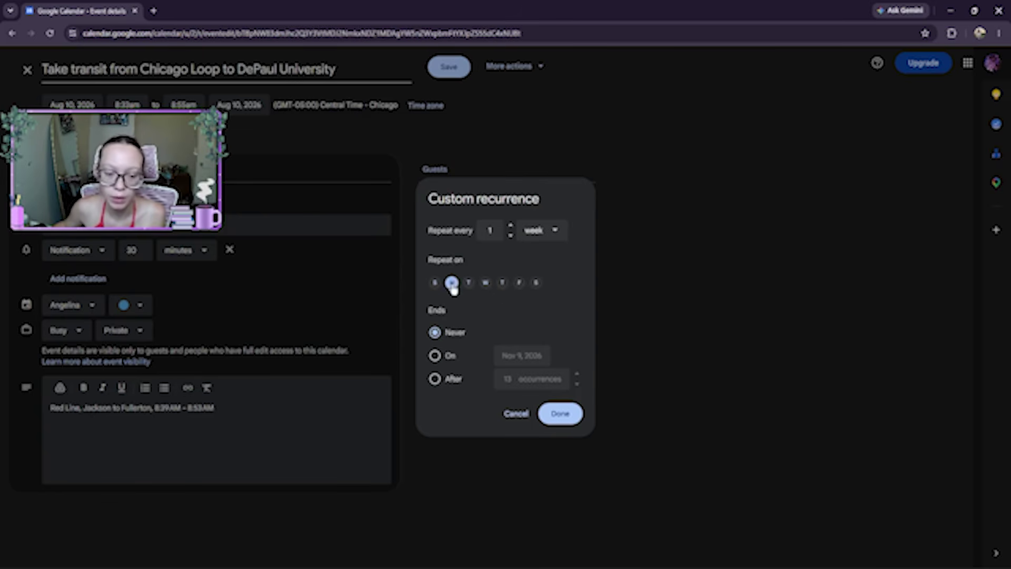
left_click(483, 286)
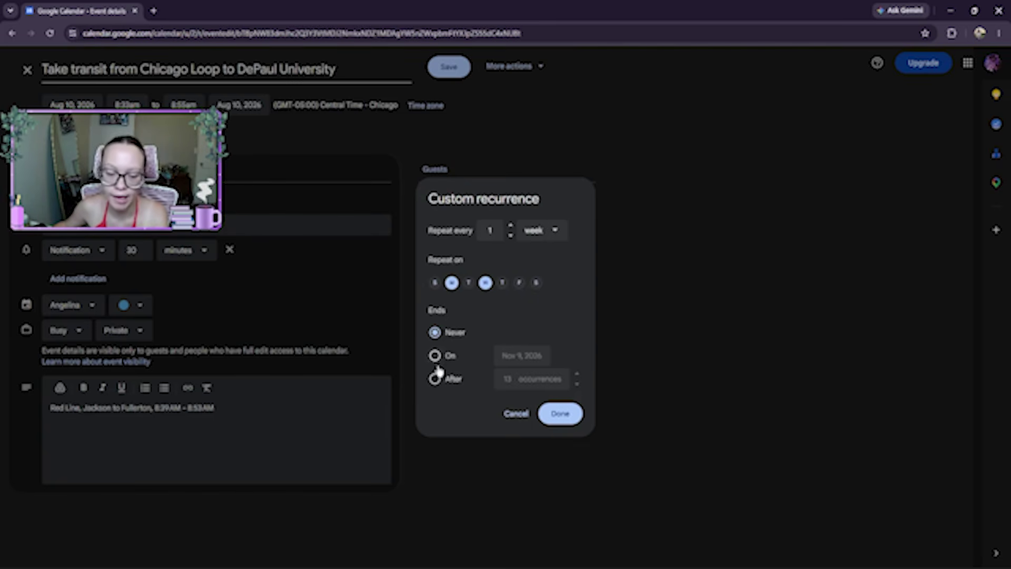
left_click(561, 414)
left_click(86, 312)
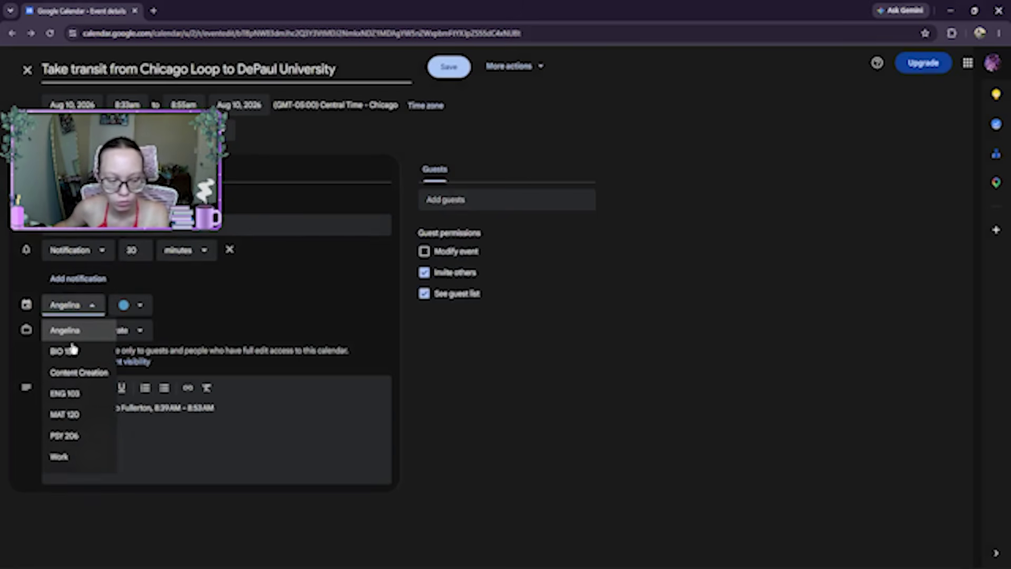
left_click(456, 78)
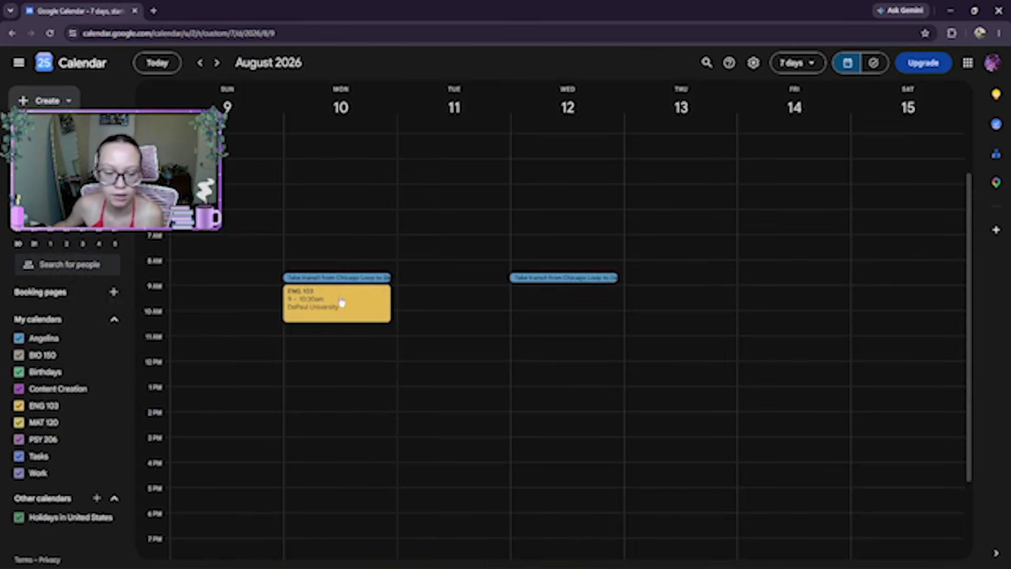
- Make the ENG 103 event repeat every week on Monday and Wednesday and save it
left_click(339, 301)
left_click(175, 259)
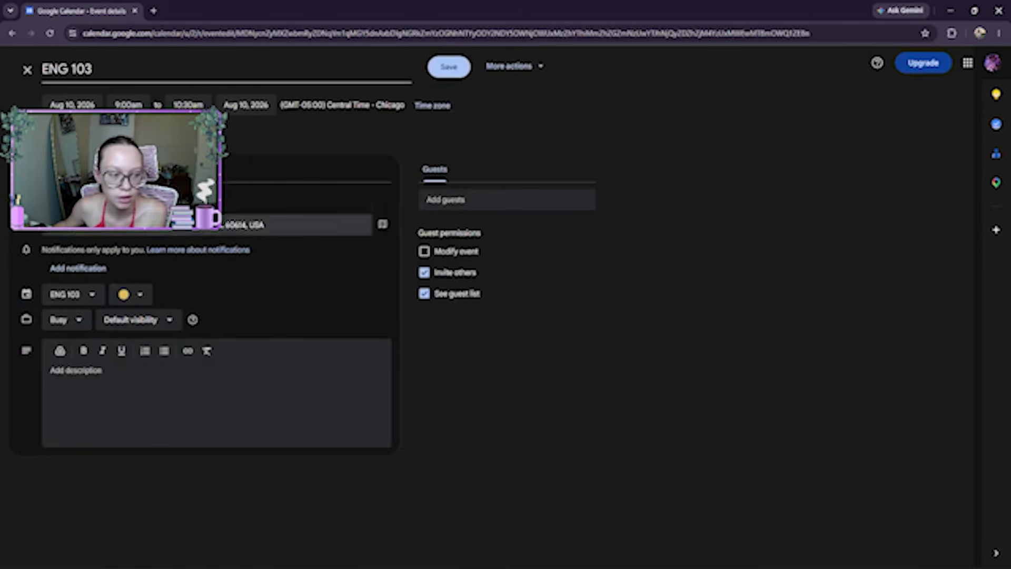
left_click(132, 129)
left_click(141, 280)
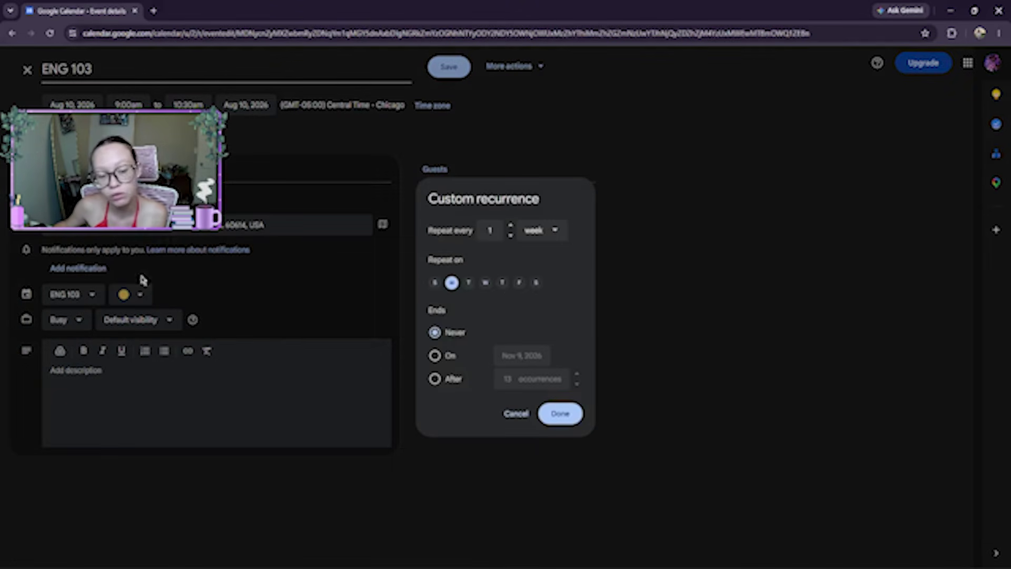
left_click(487, 285)
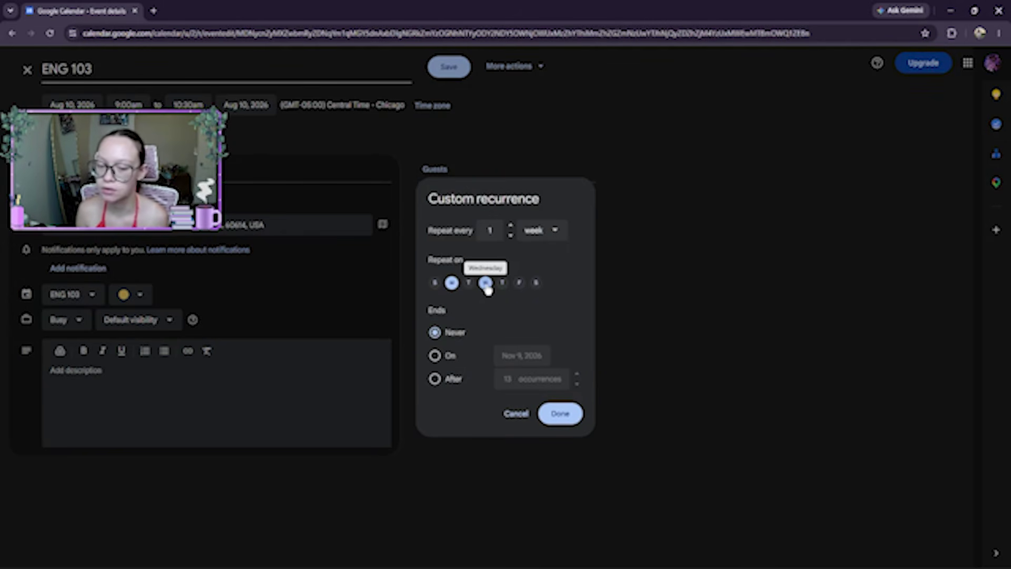
left_click(557, 420)
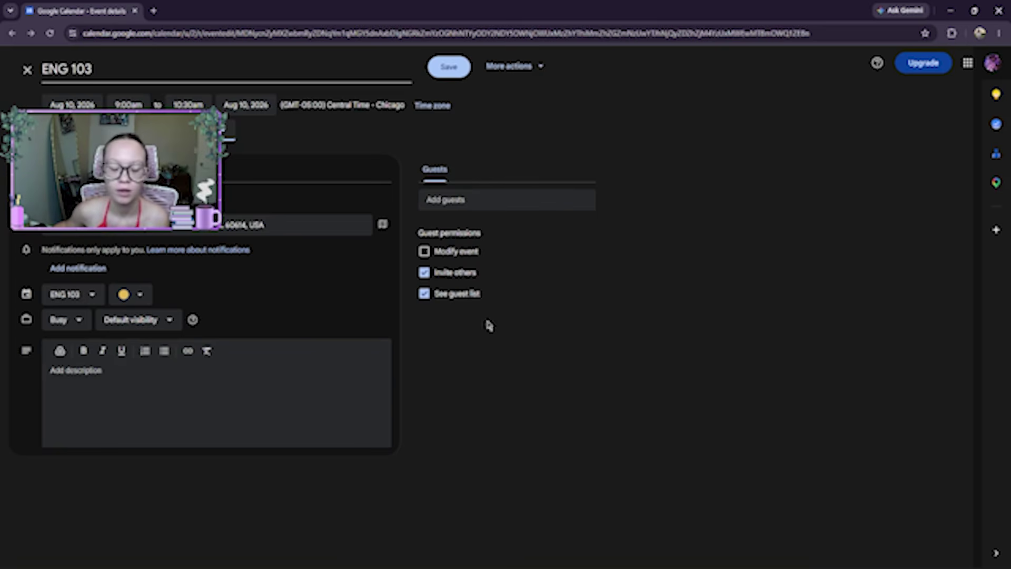
left_click(450, 68)
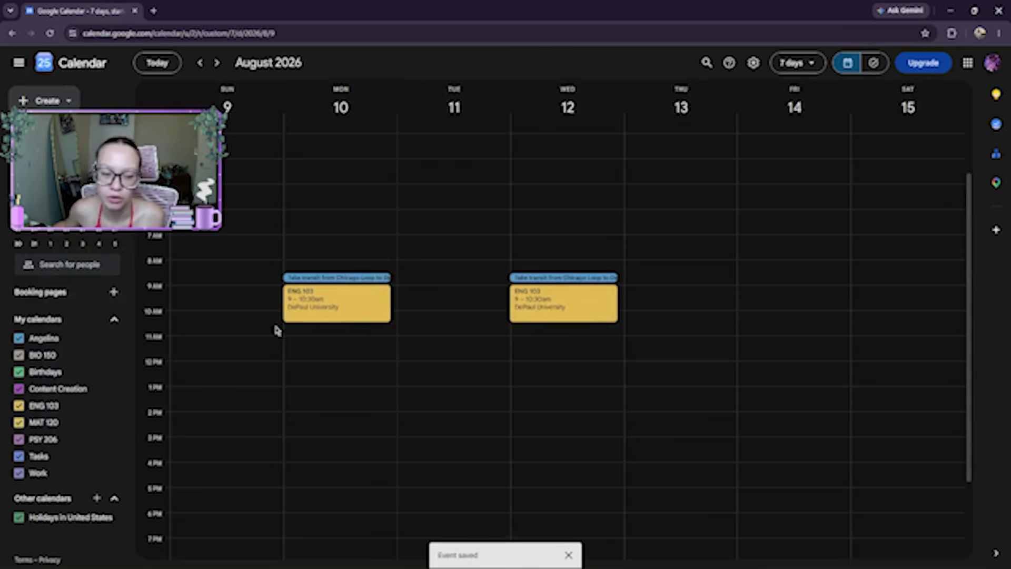
left_click(338, 278)
left_click(263, 222)
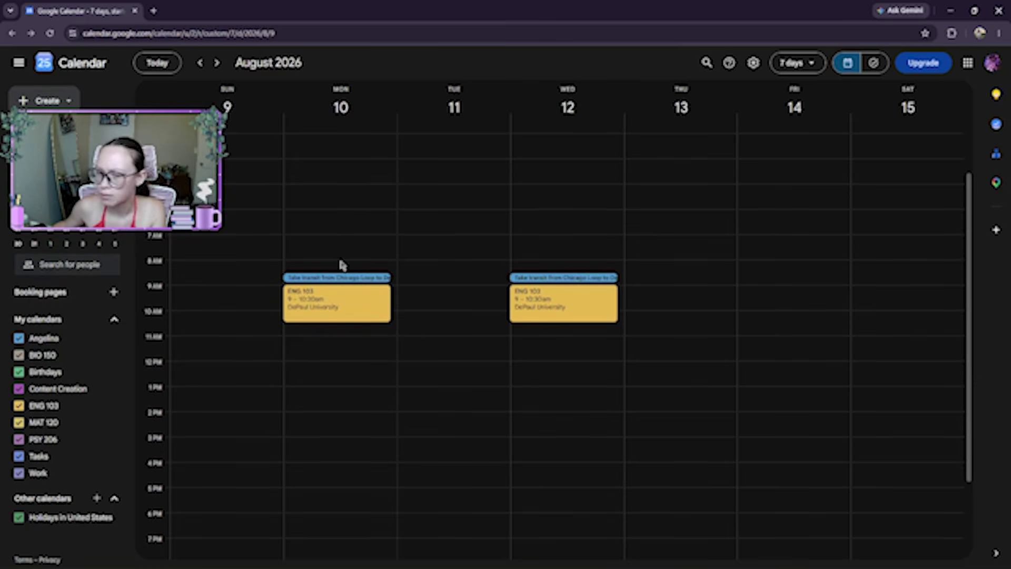
left_click(309, 393)
left_click_drag(323, 408, 325, 423)
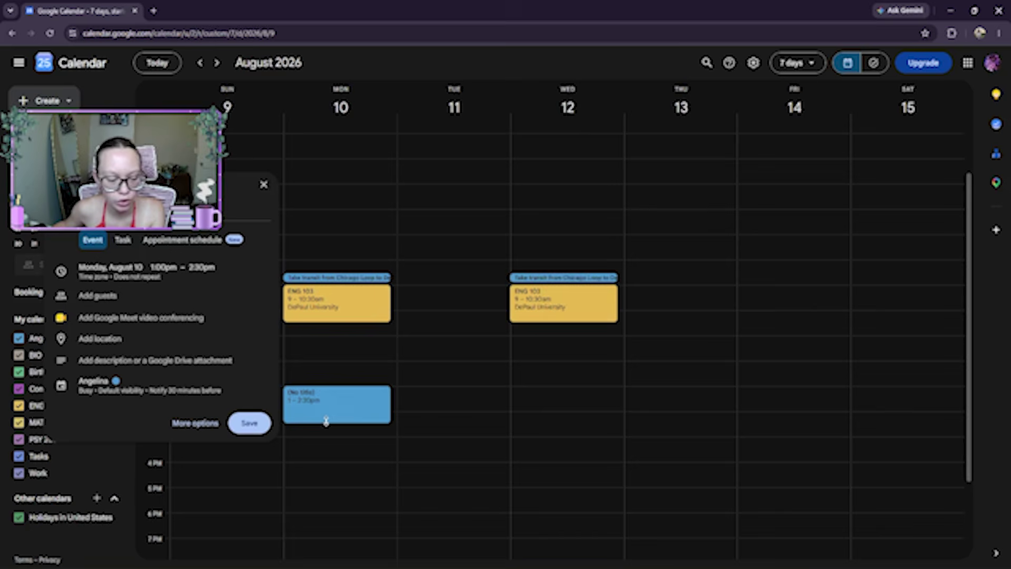
left_click(264, 184)
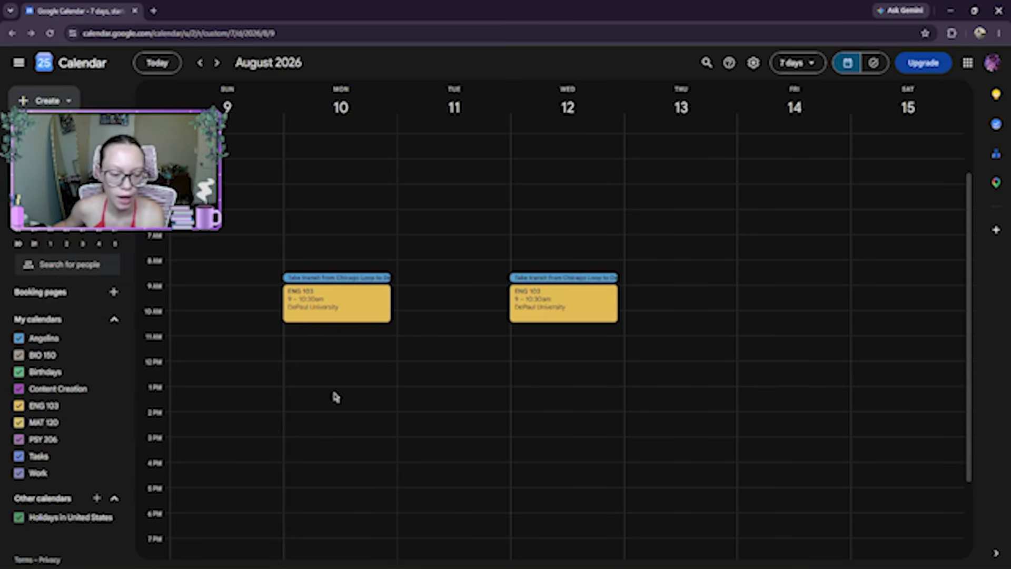
- Create a PSY 206 event on Monday, August 10 from 1:00pm to 2:30pm, repeating weekly on Monday and Wednesday
left_click(333, 392)
left_click_drag(315, 407, 350, 423)
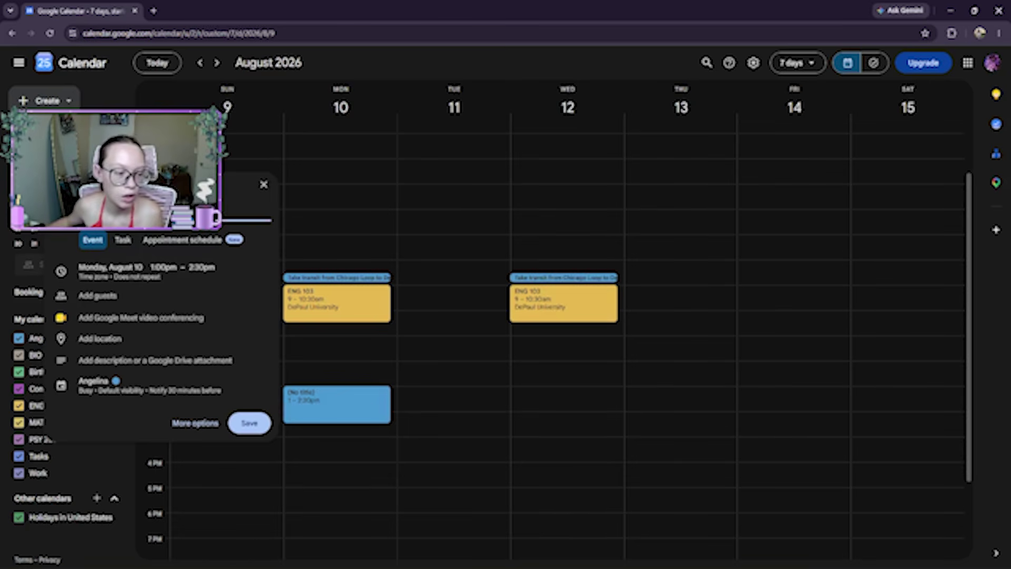
left_click(133, 279)
left_click(118, 319)
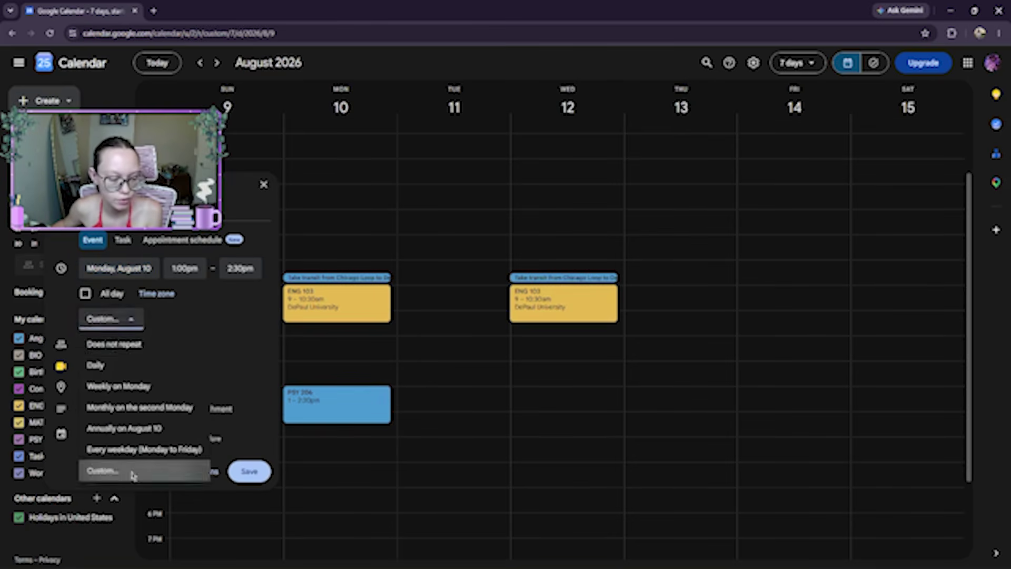
left_click(132, 475)
left_click(485, 283)
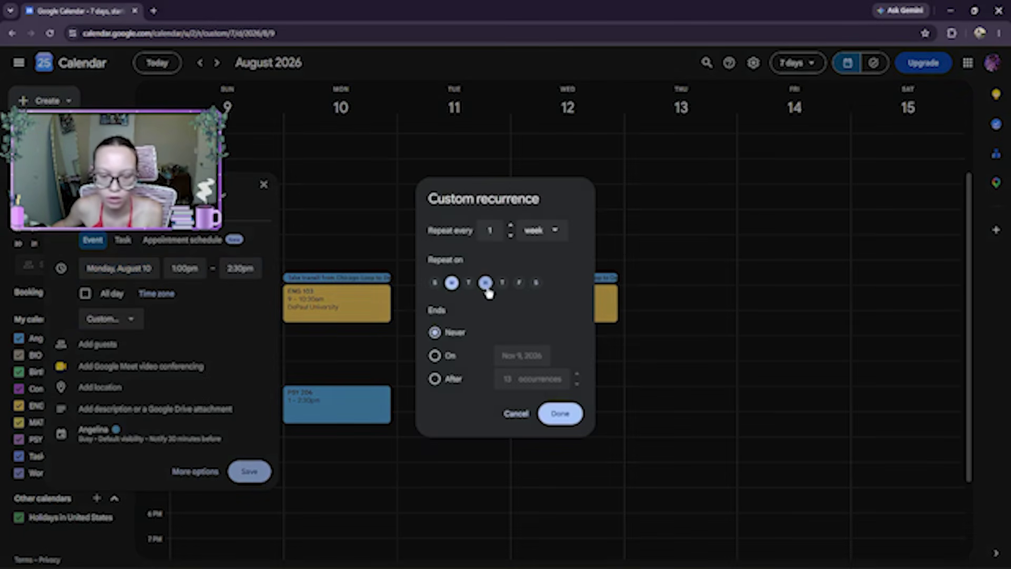
left_click(561, 416)
- Assign the new PSY 206 event to the PSY 206 calendar and save it
left_click(92, 431)
left_click(105, 379)
left_click(132, 335)
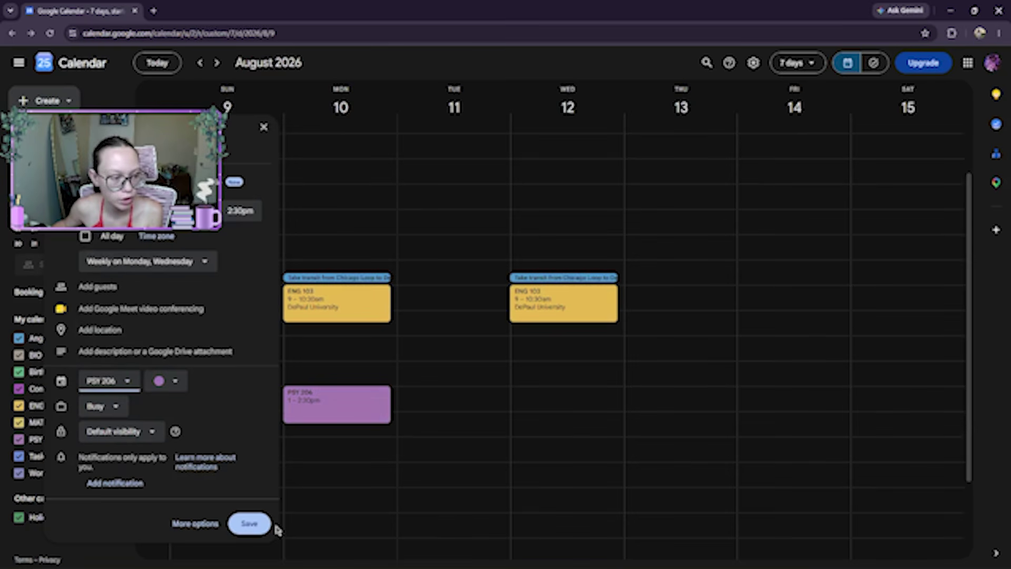
left_click(249, 523)
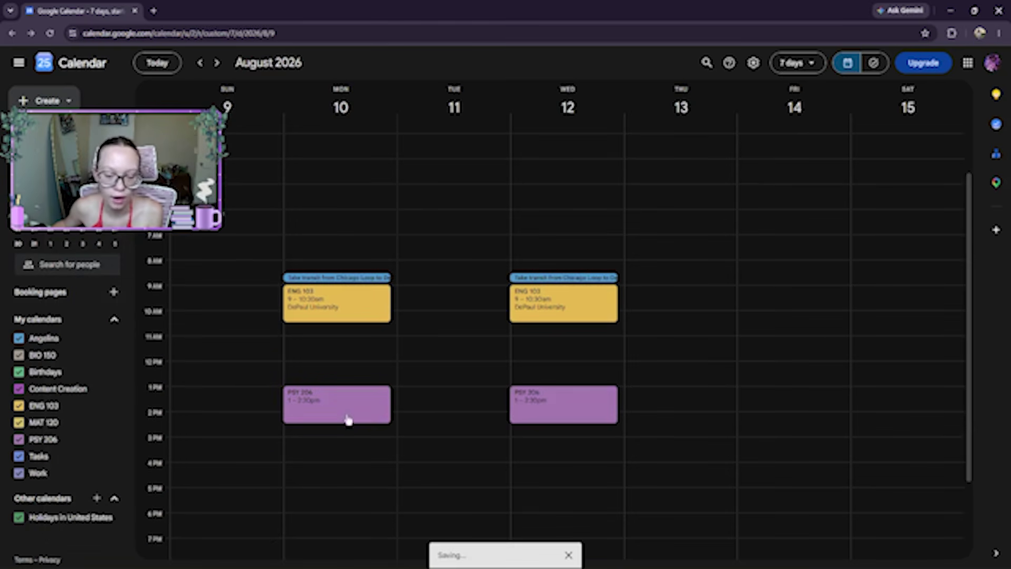
- Set the PSY 206 event's location to DePaul University and save the change for all events in the series
left_click(347, 418)
left_click(172, 290)
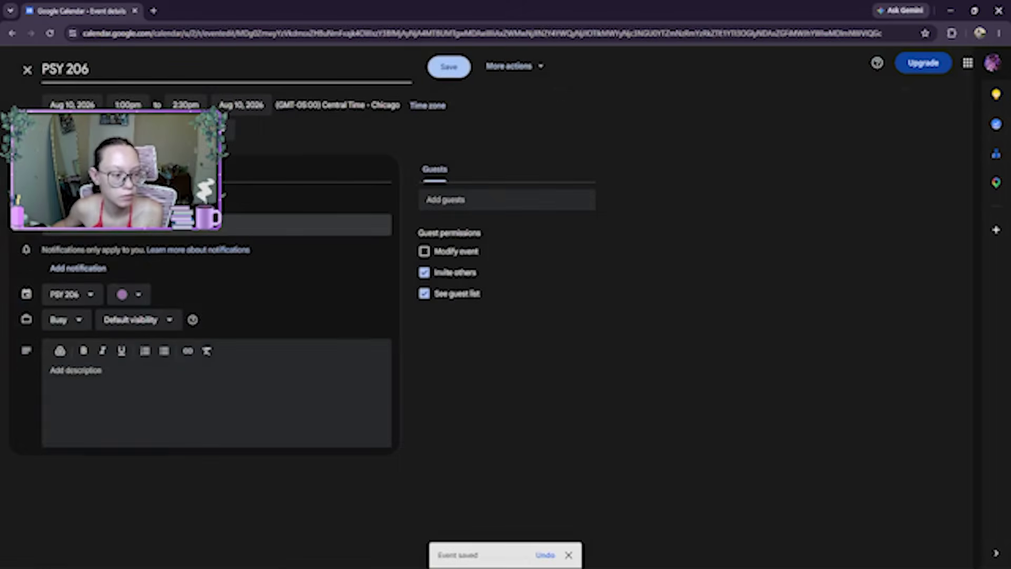
type("DePaul")
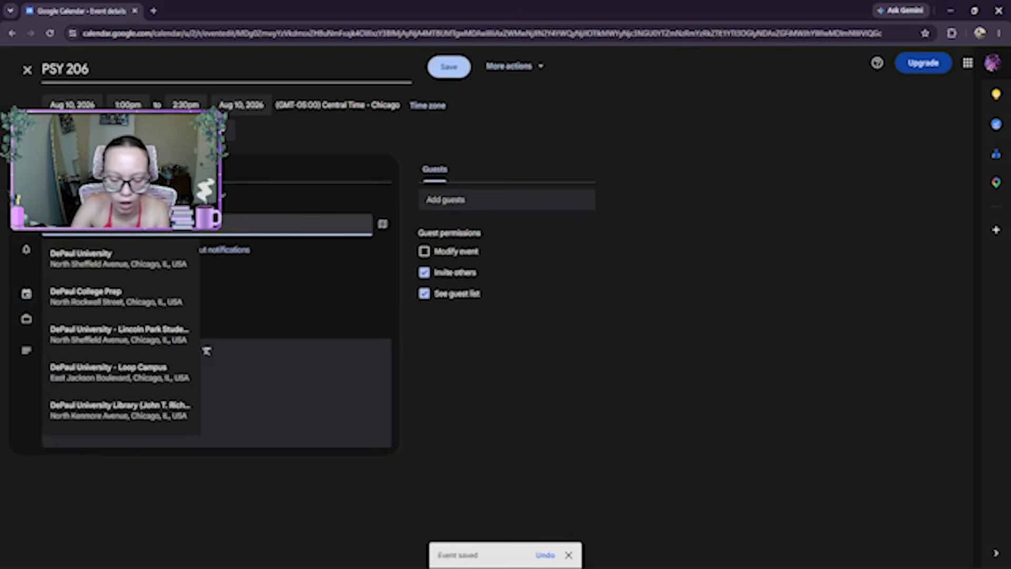
left_click(90, 261)
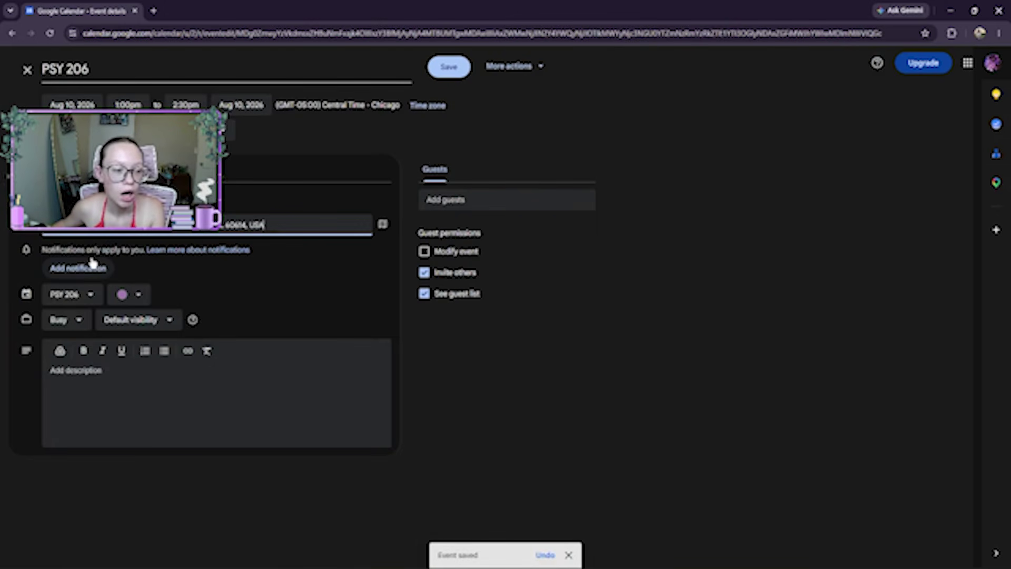
left_click(448, 77)
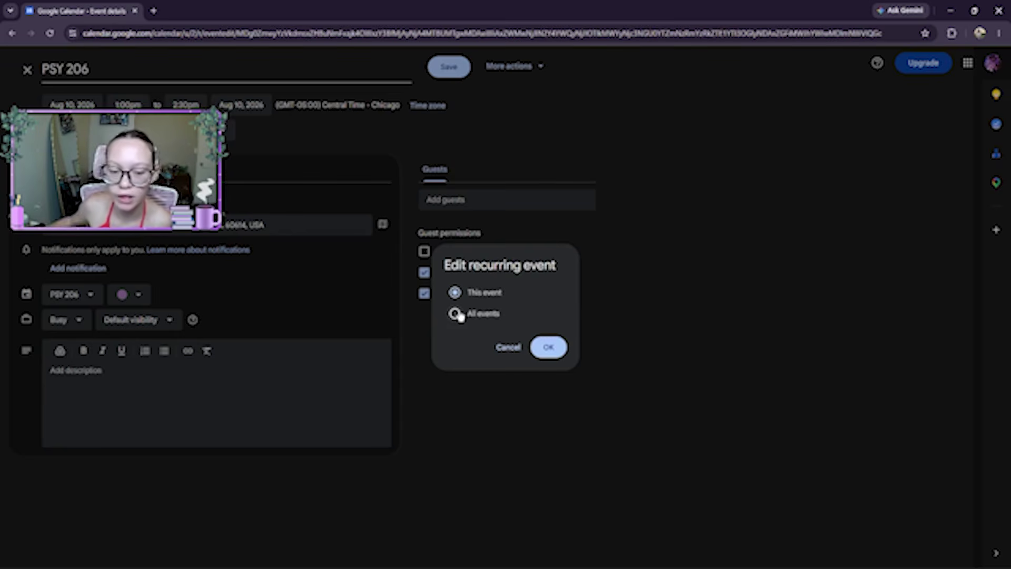
left_click(455, 314)
left_click(548, 347)
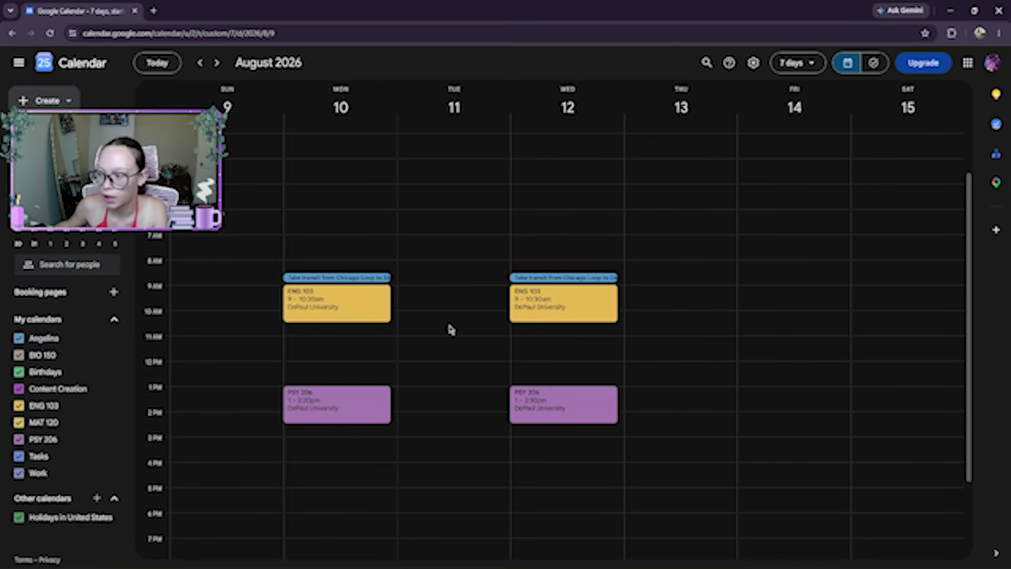
- Create a MAT 120 event on Tuesday, August 11 from 11:00am to 12:30pm, repeating weekly on Tuesday and Thursday
left_click(412, 343)
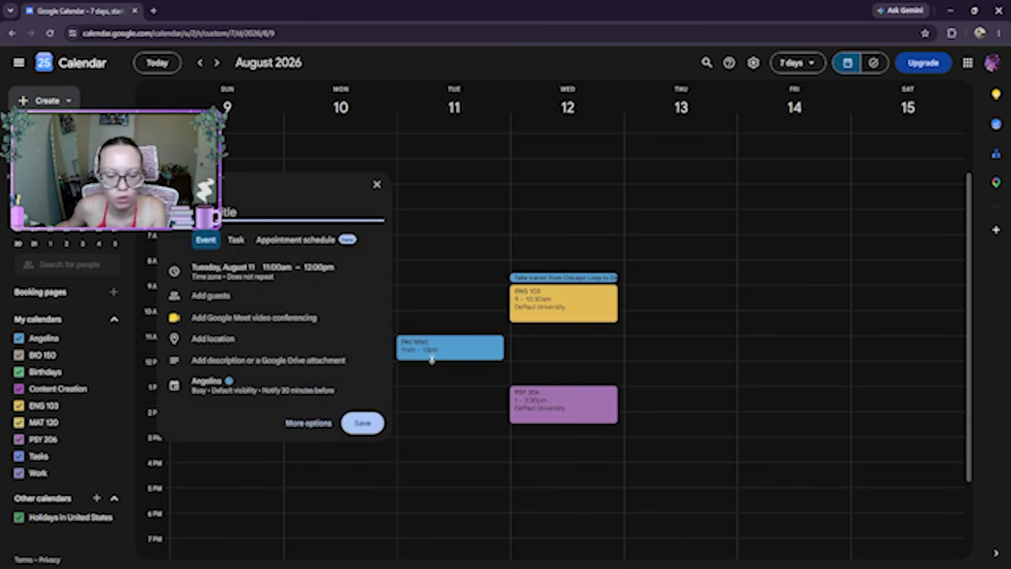
left_click_drag(431, 360, 432, 372)
left_click(228, 212)
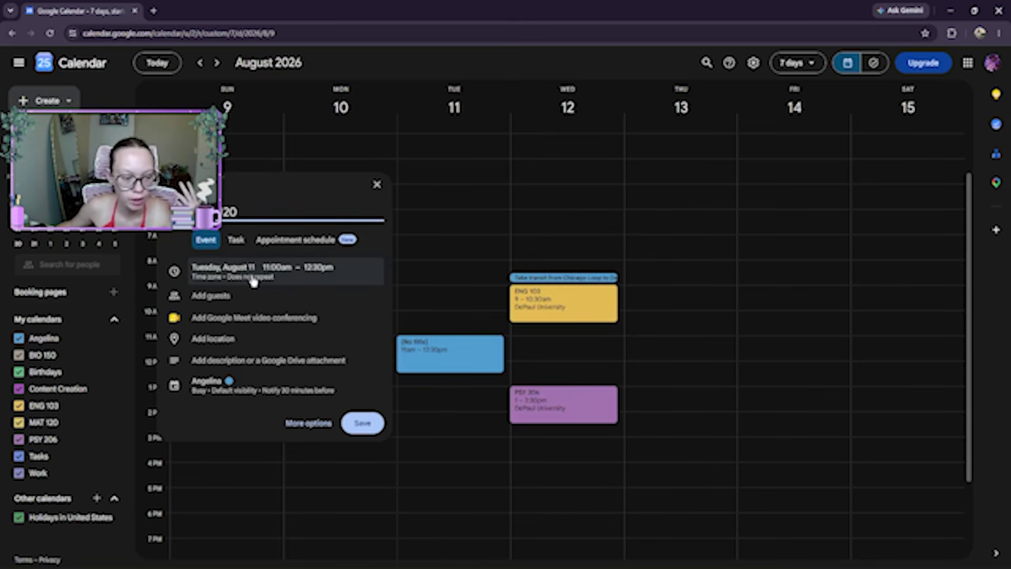
left_click(252, 281)
left_click(248, 320)
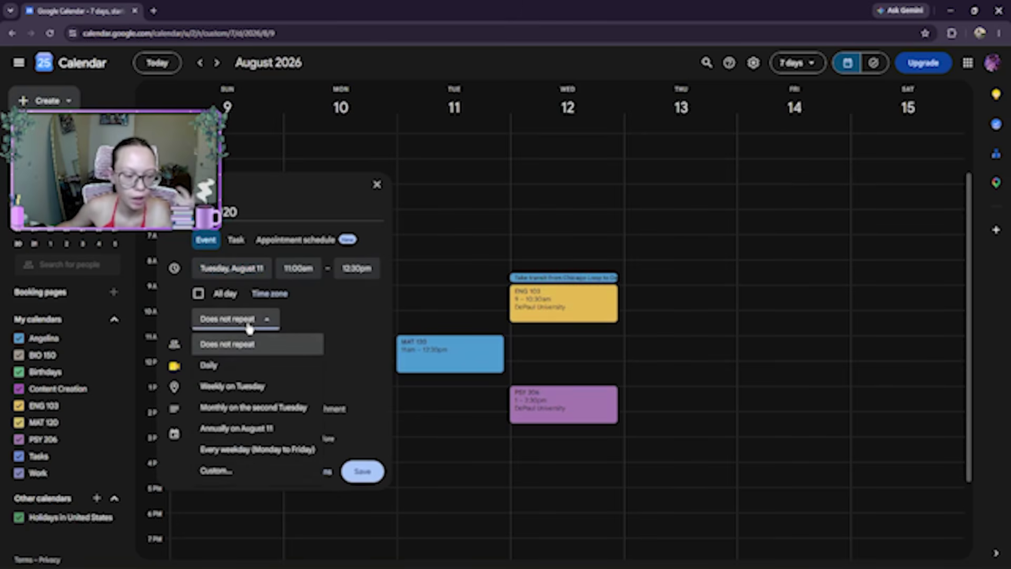
left_click(255, 471)
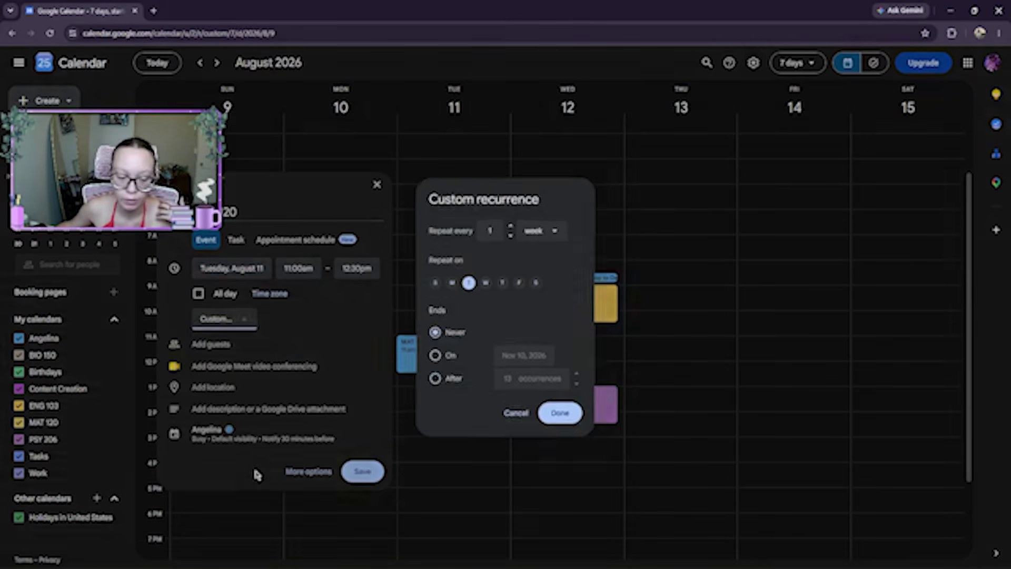
left_click(502, 284)
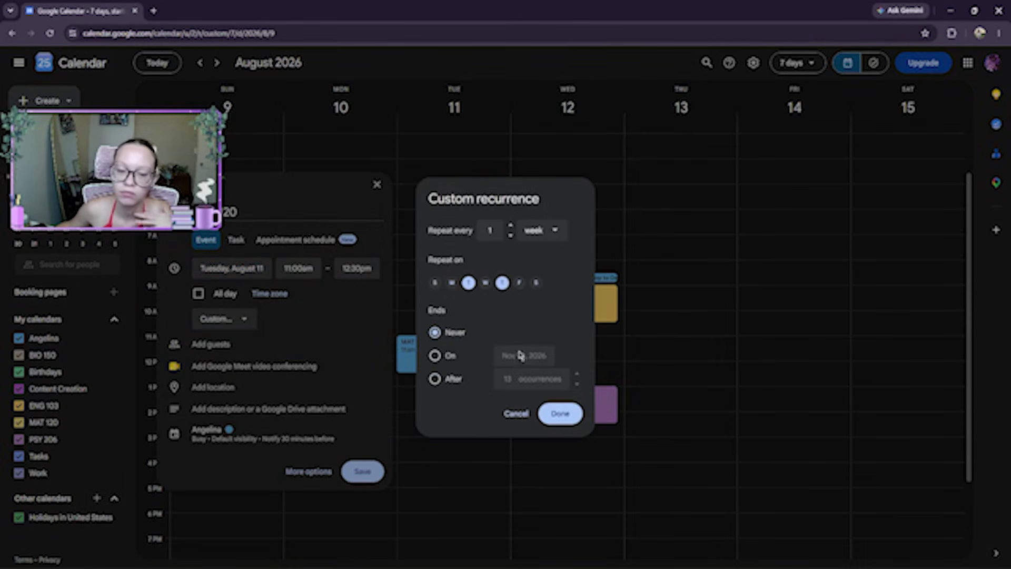
left_click(568, 418)
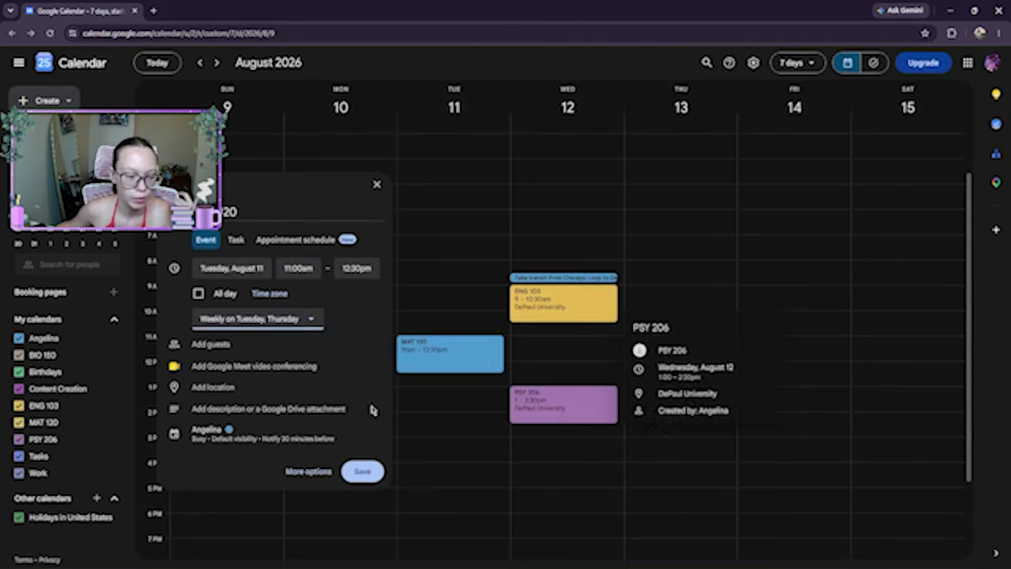
- Assign the new MAT 120 event to the MAT 120 calendar and save it
left_click(193, 439)
left_click(216, 383)
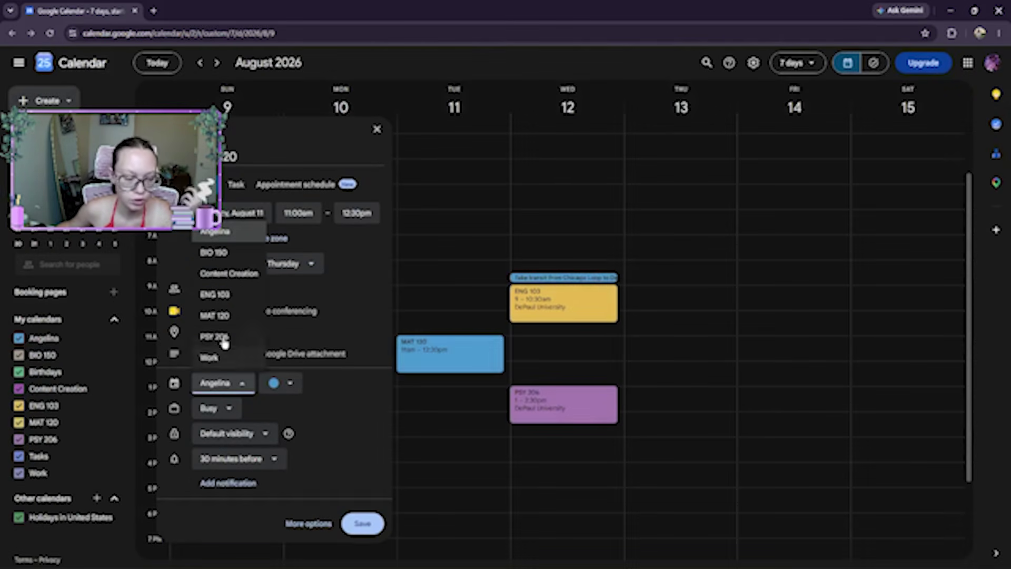
left_click(242, 314)
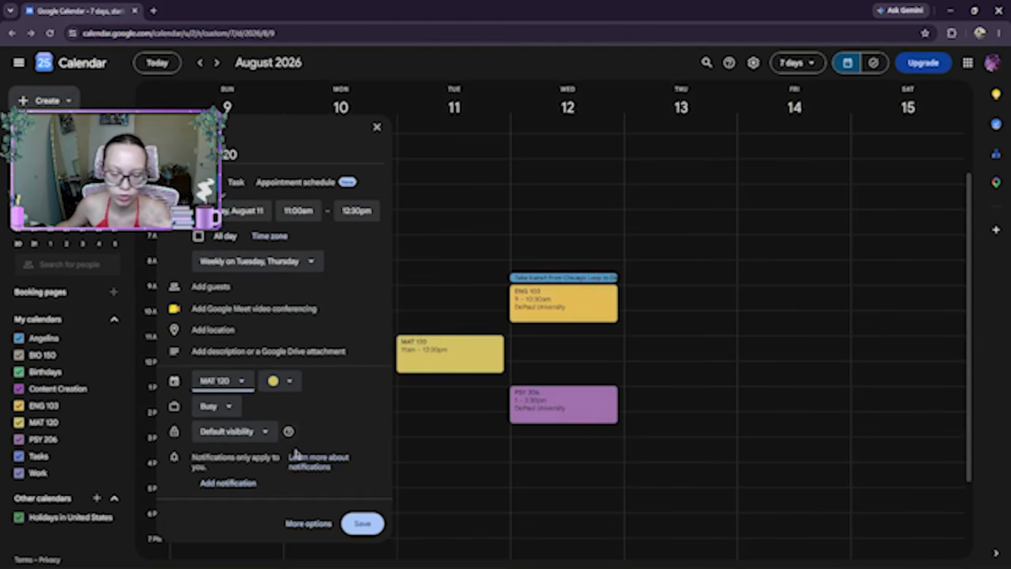
left_click(361, 524)
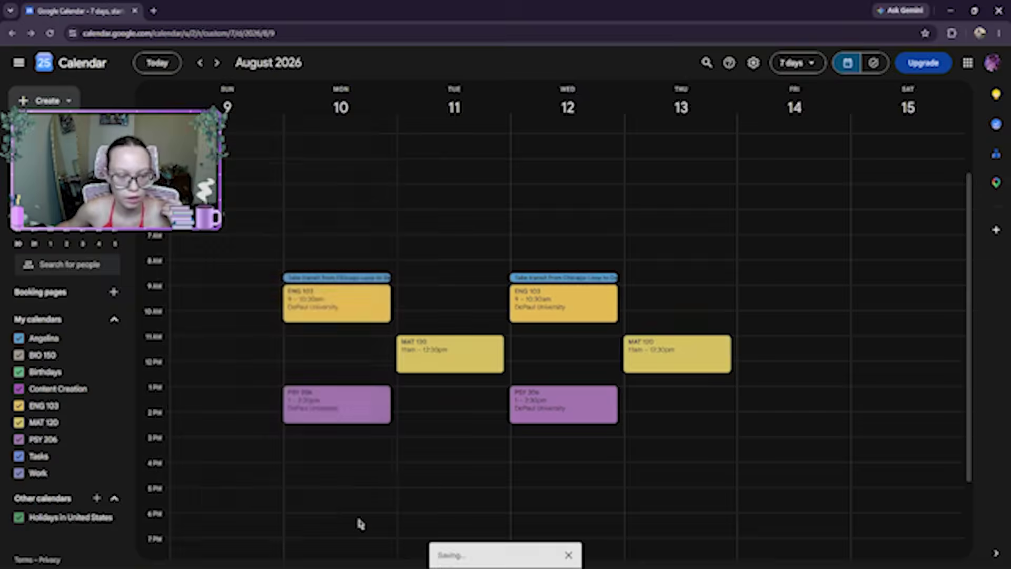
- Set the MAT 120 event's location to DePaul University and save the change for all events in the series
left_click(437, 356)
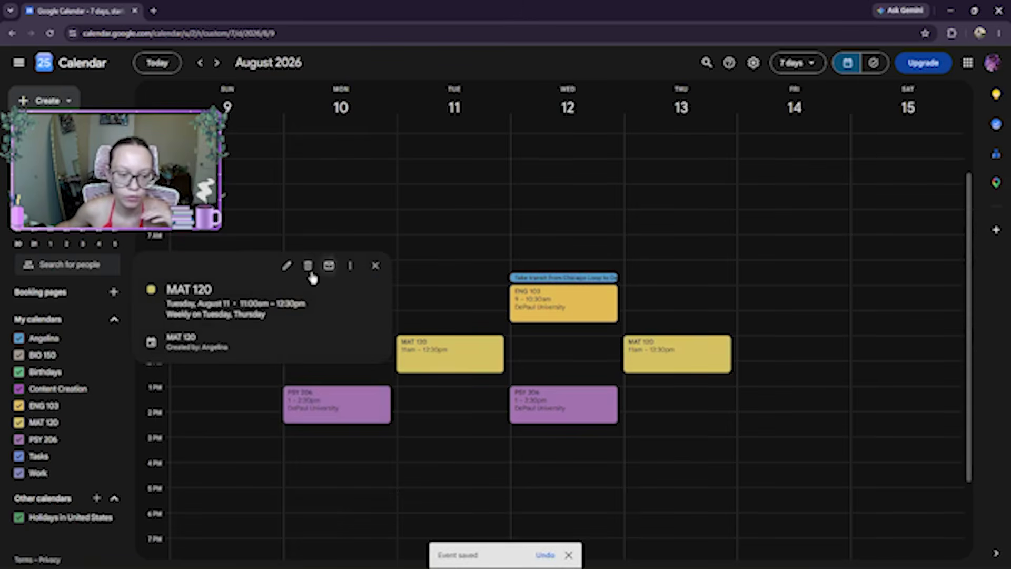
left_click(289, 269)
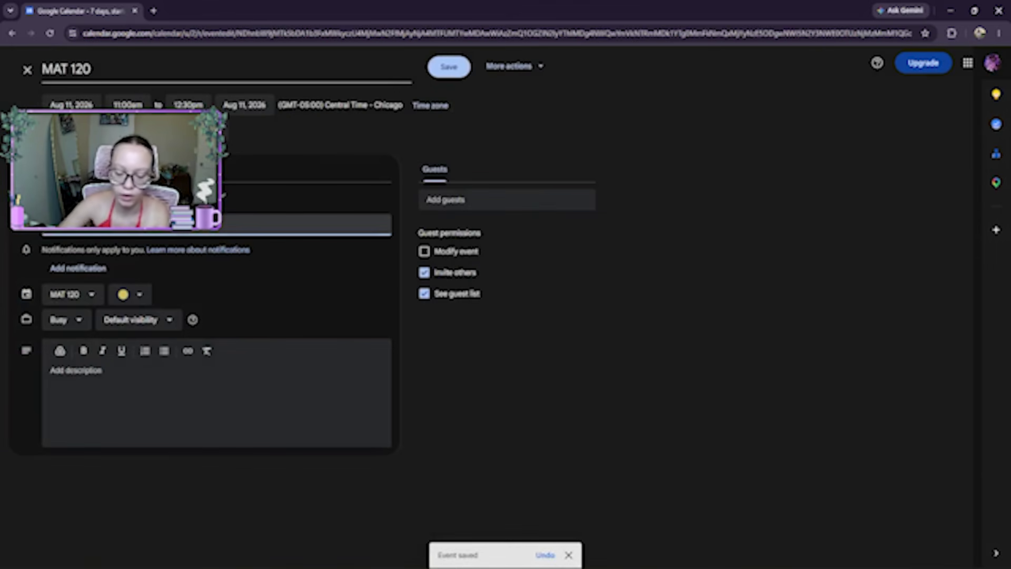
type("DePaul")
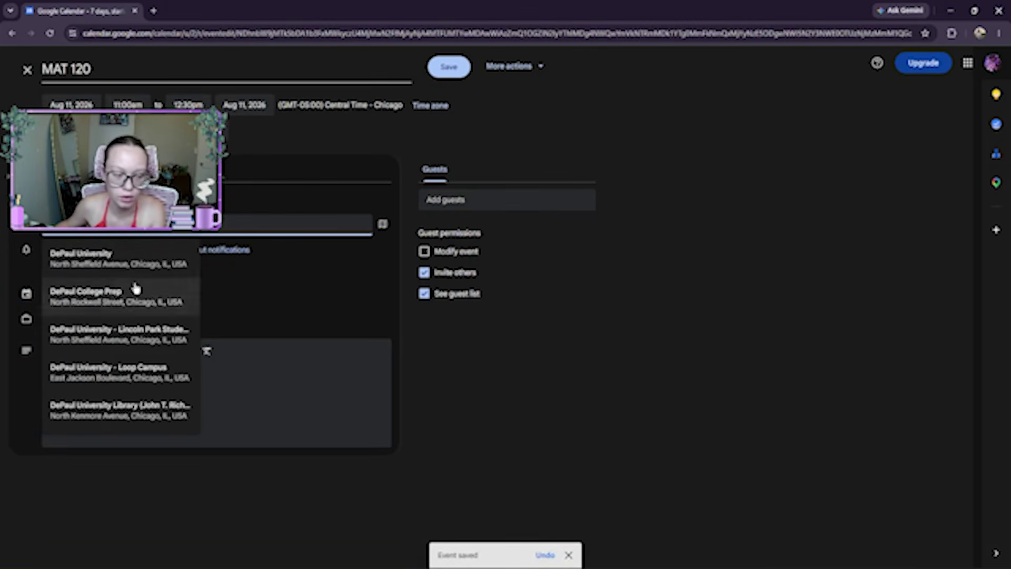
left_click(147, 259)
left_click(437, 78)
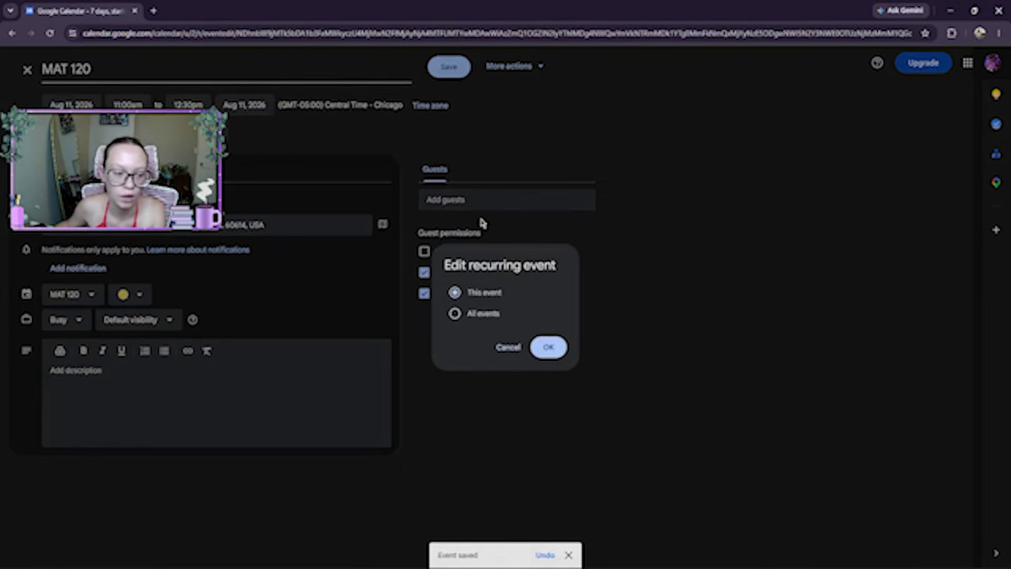
left_click(456, 314)
left_click(533, 347)
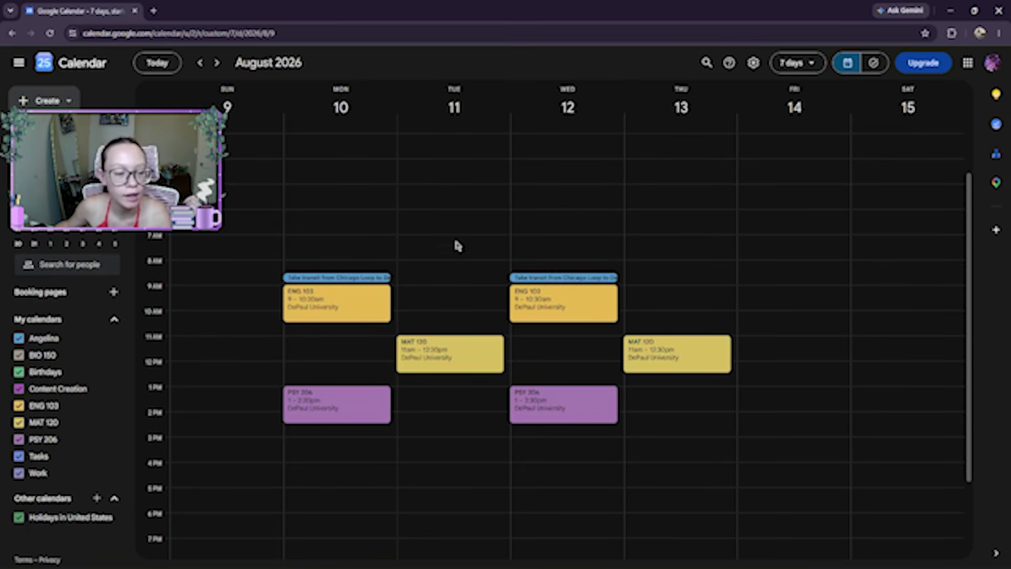
- Start a new event on Tuesday, August 11 from 8:00am to 9:30am
left_click(455, 278)
left_click_drag(453, 275, 435, 296)
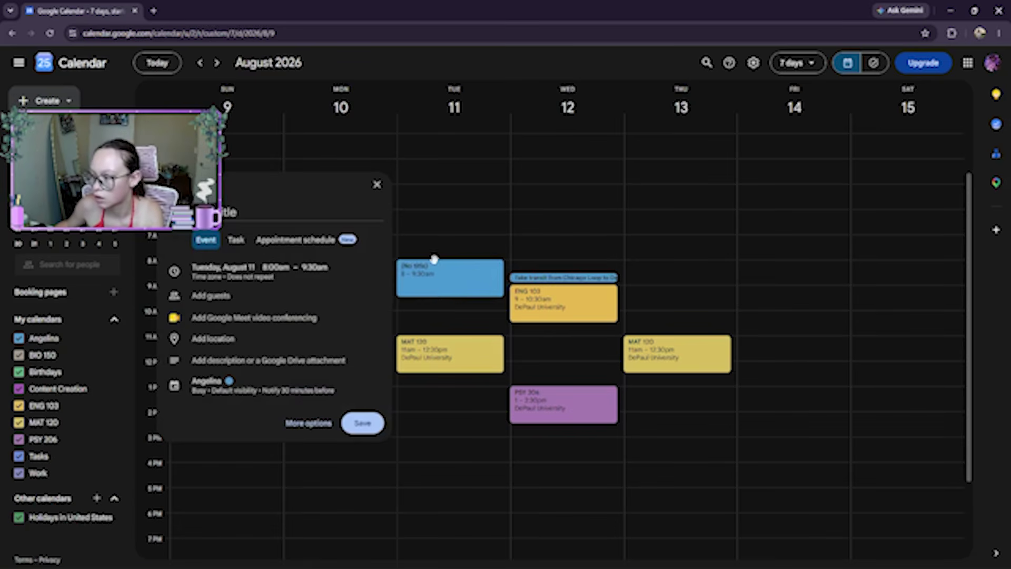
left_click(316, 269)
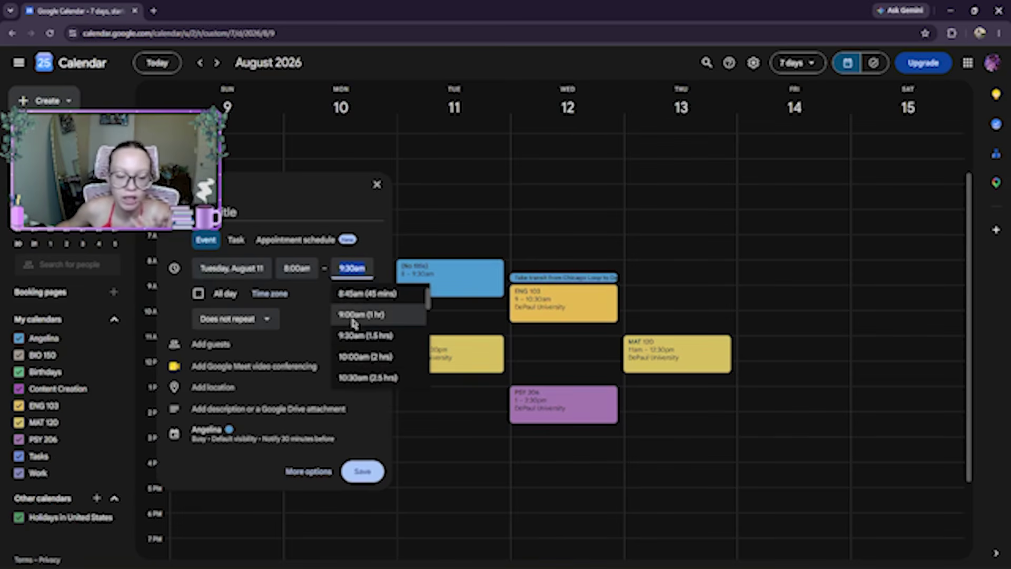
scroll(354, 316, "down", 10)
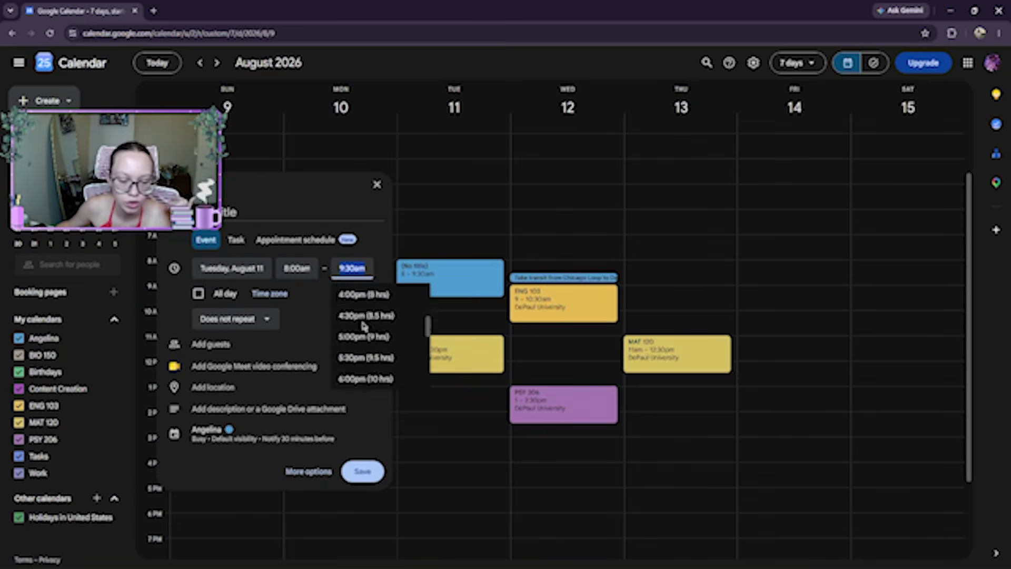
scroll(380, 345, "down", 3)
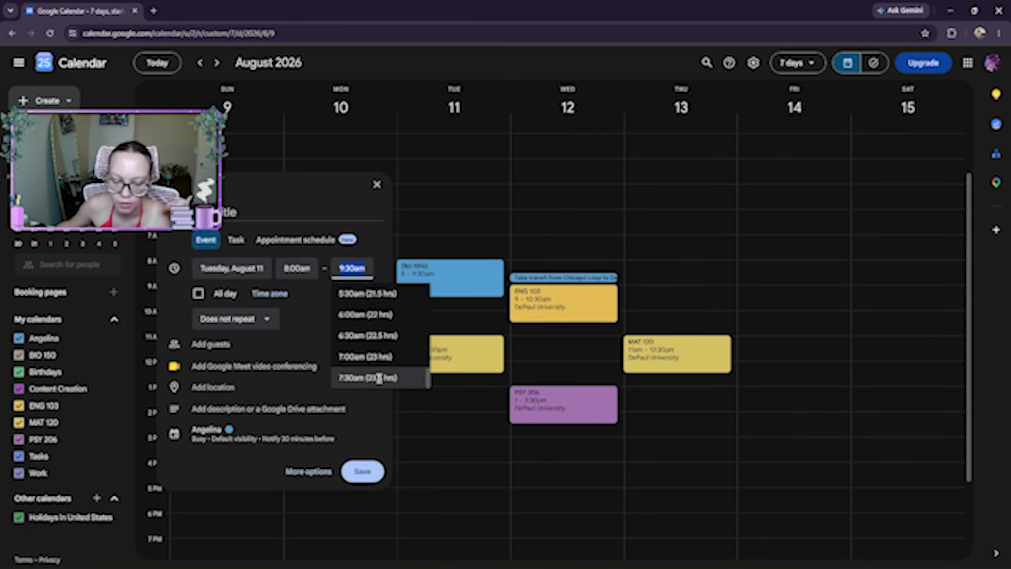
scroll(371, 348, "up", 13)
left_click(364, 270)
left_click(367, 271)
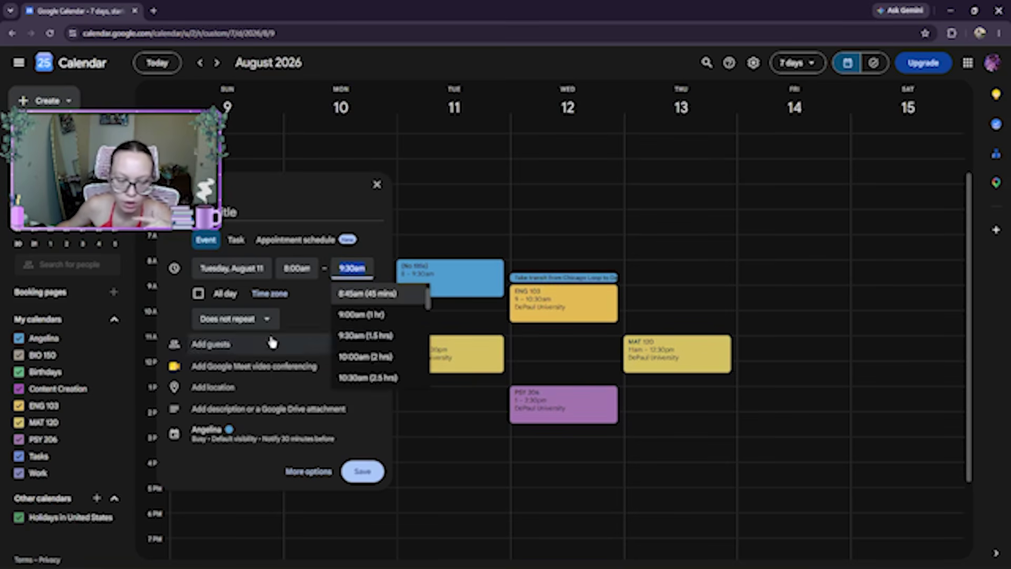
- Make the new Tuesday event repeat weekly on Tuesday and Thursday and title it BIO 150
left_click(232, 319)
left_click(233, 480)
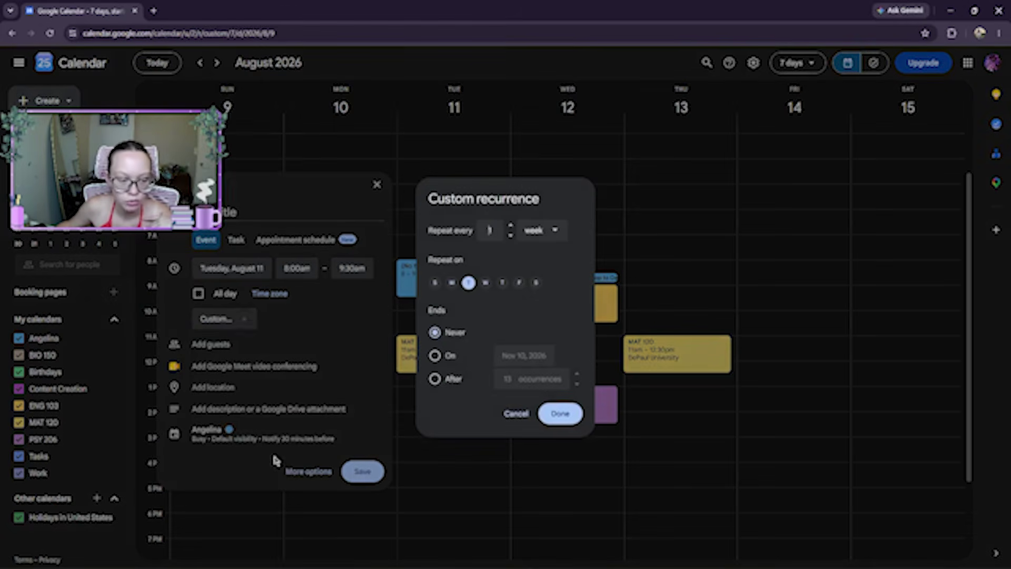
left_click(502, 283)
left_click(559, 413)
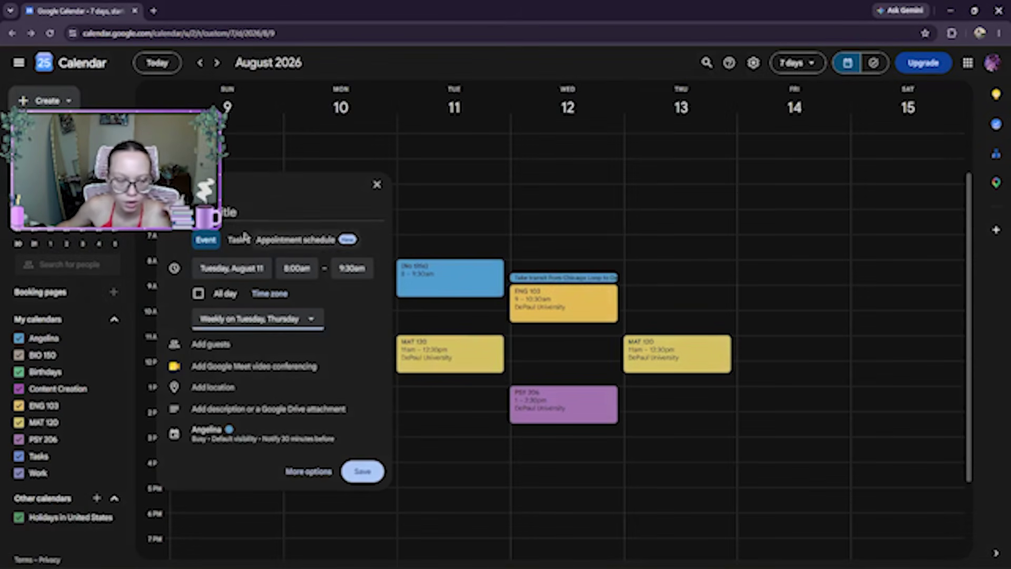
left_click(239, 216)
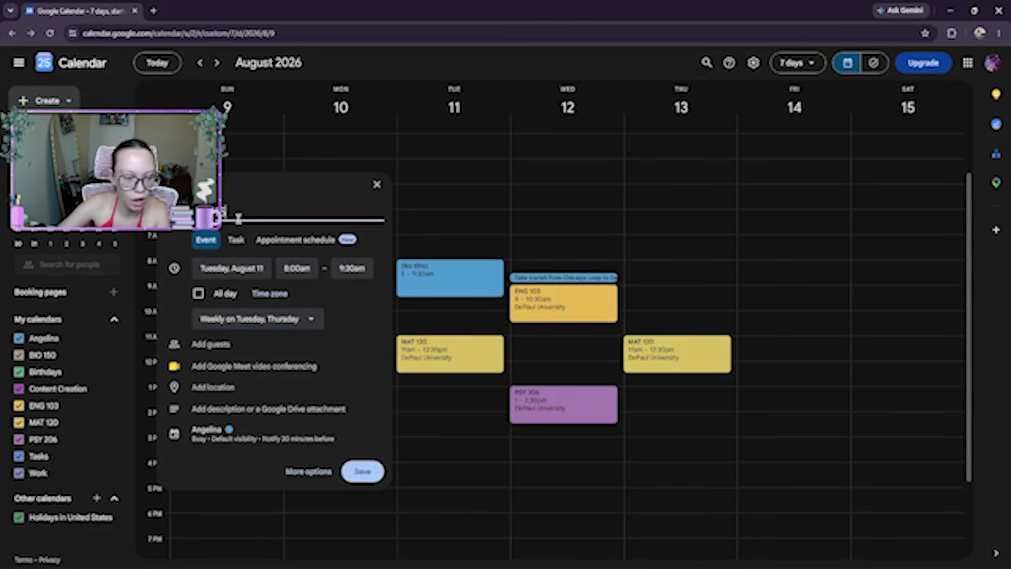
- Assign the BIO 150 event to the BIO 150 calendar, set its location to DePaul University and save it
left_click(197, 429)
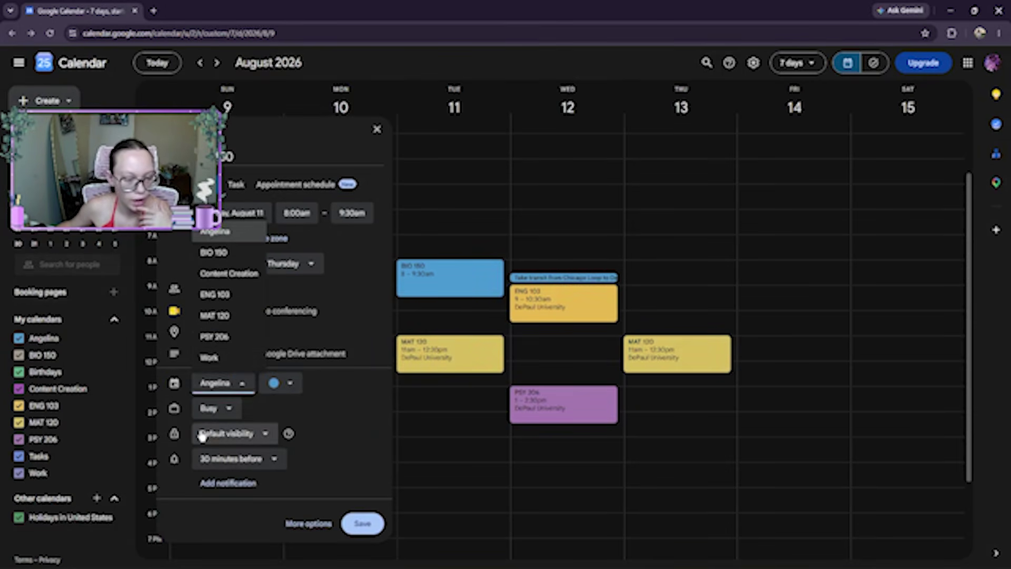
left_click(227, 252)
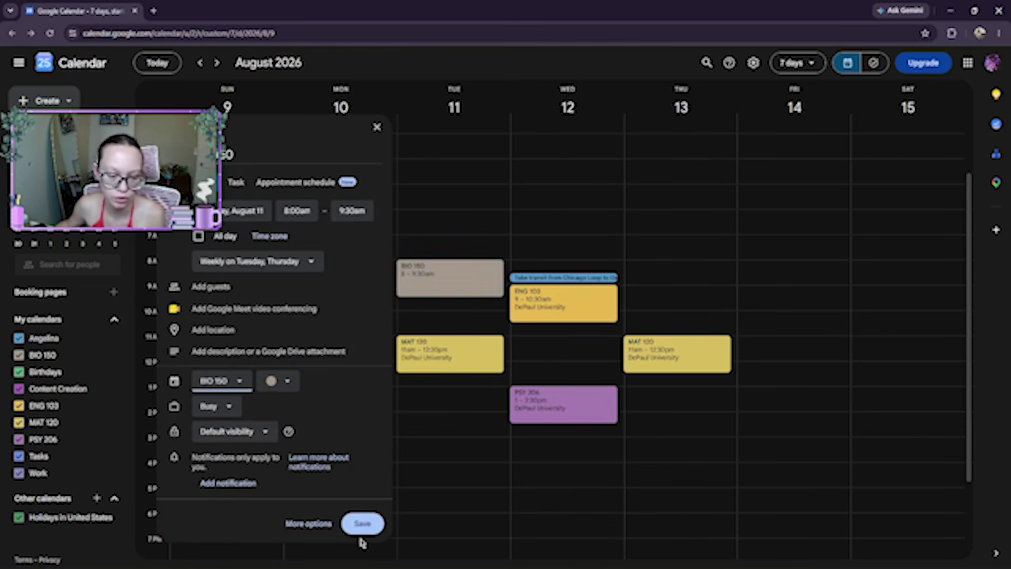
left_click(211, 335)
type("depau")
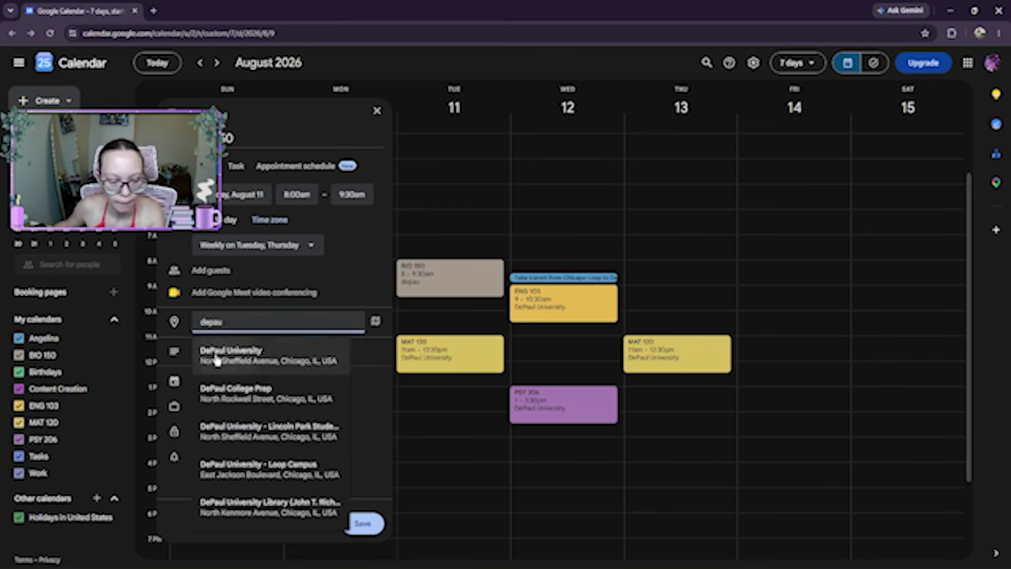
left_click(214, 356)
left_click(363, 524)
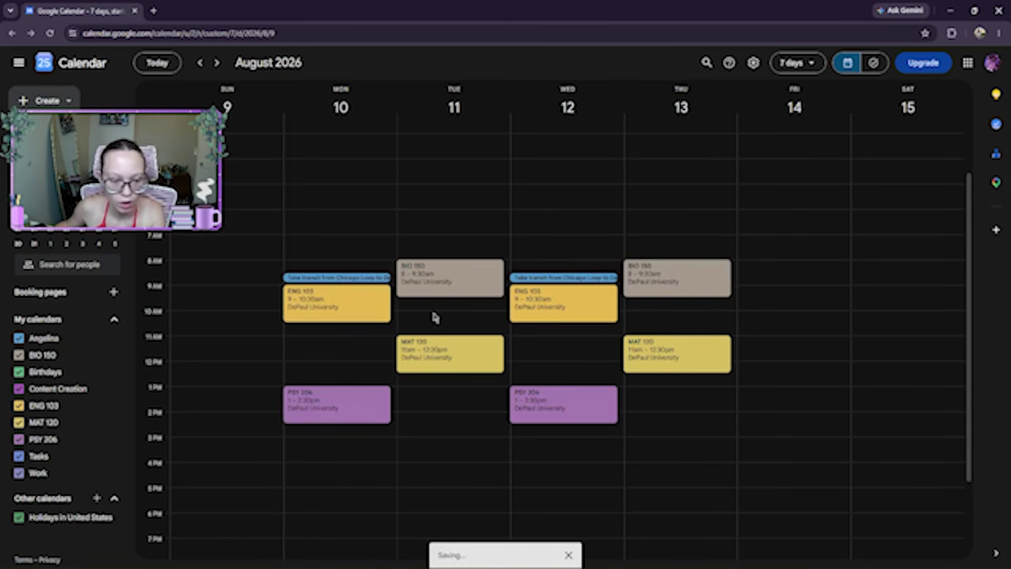
- Open public transit directions to DePaul University from the Tuesday BIO 150 event's location
left_click(429, 275)
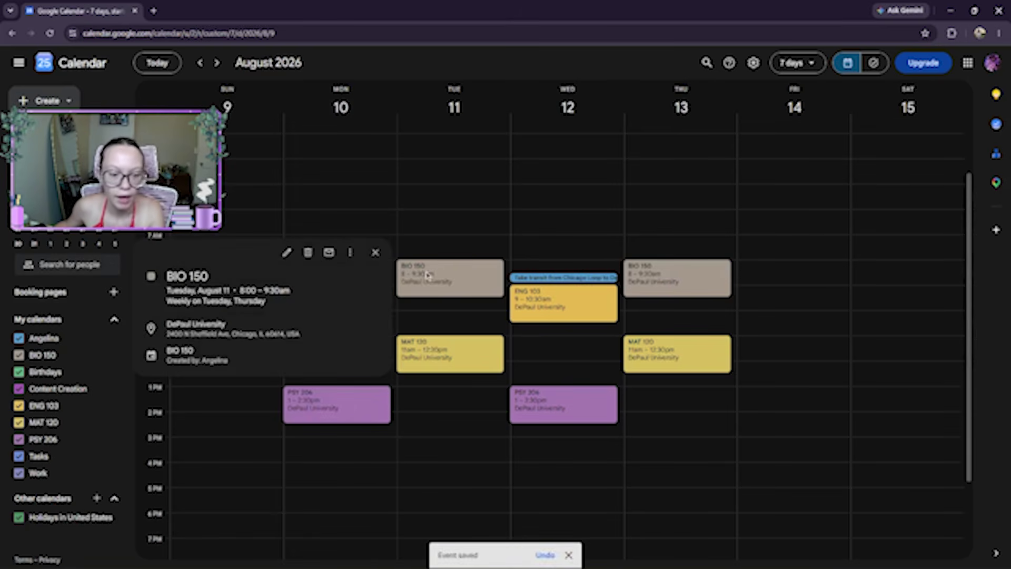
left_click(244, 332)
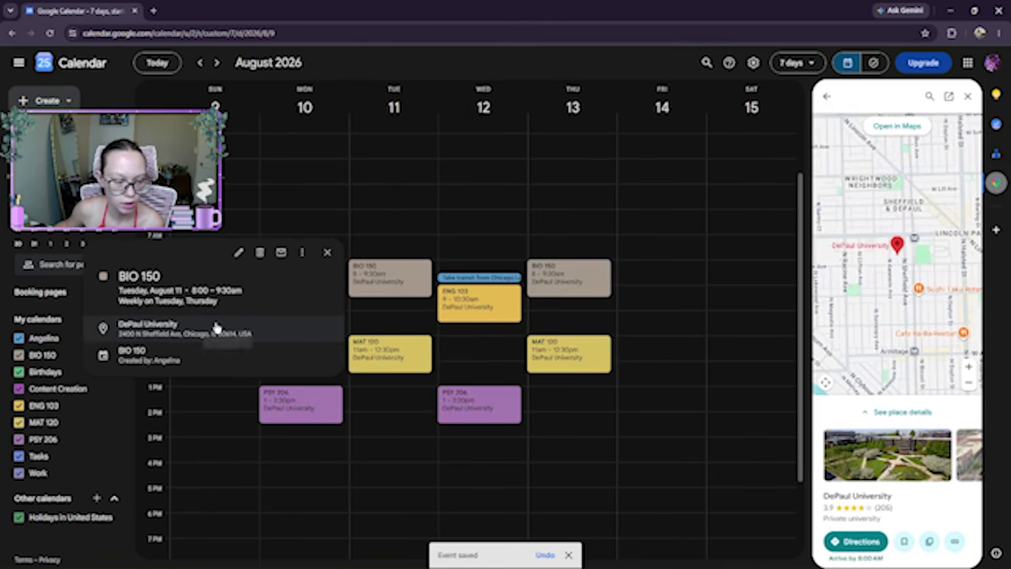
left_click(876, 541)
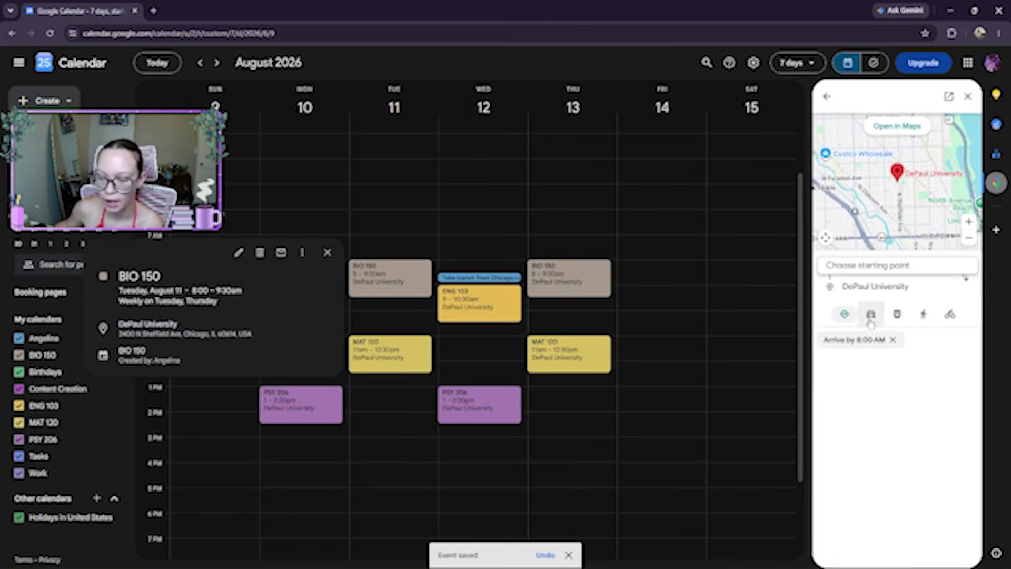
left_click(896, 312)
- Set Loop, Chicago as the starting point, add the 7:33 AM Red Line trip to the calendar and reload the calendar
left_click(889, 264)
type("le")
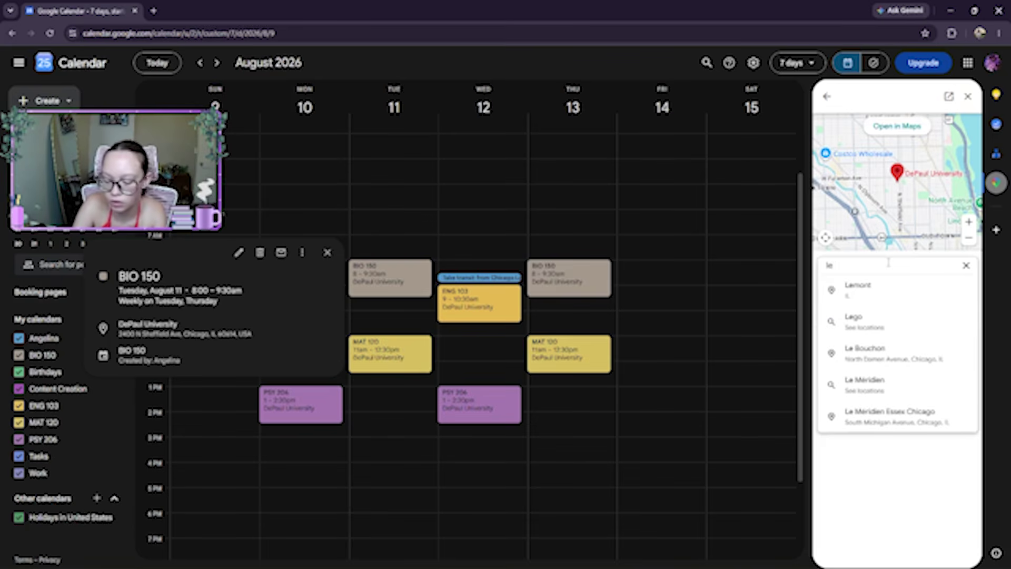
key("BackSpace")
type("oop")
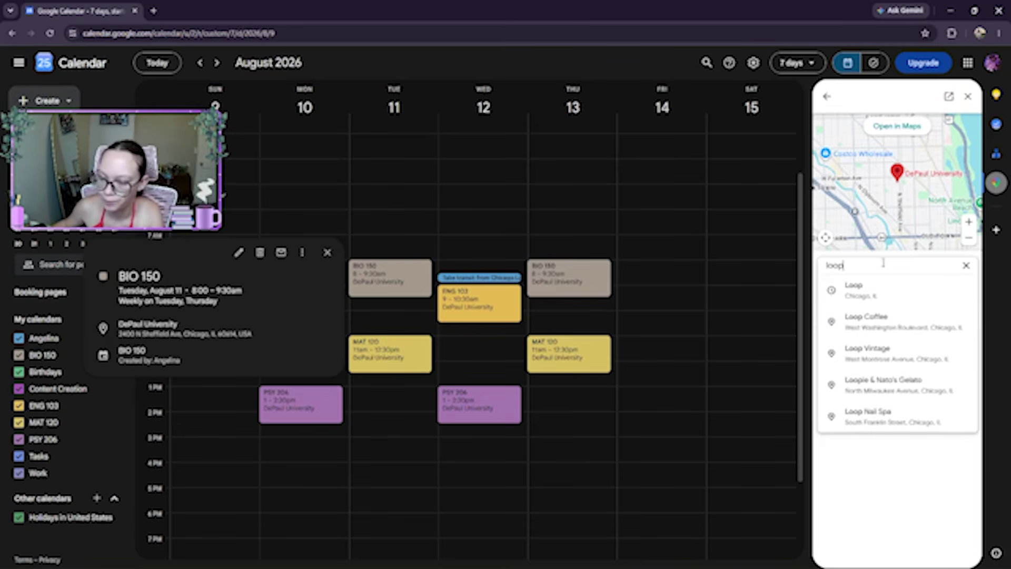
left_click(874, 290)
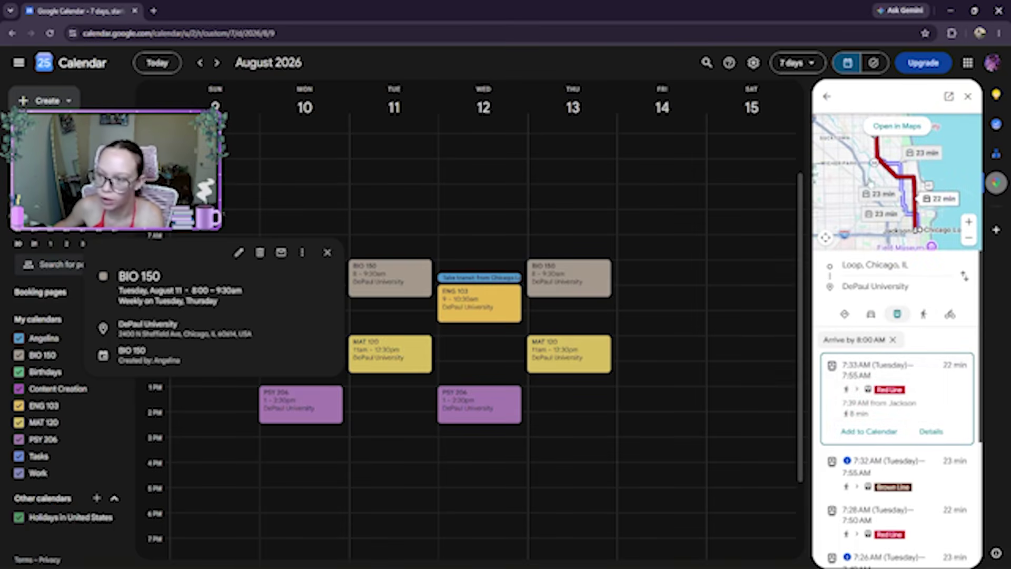
left_click(967, 97)
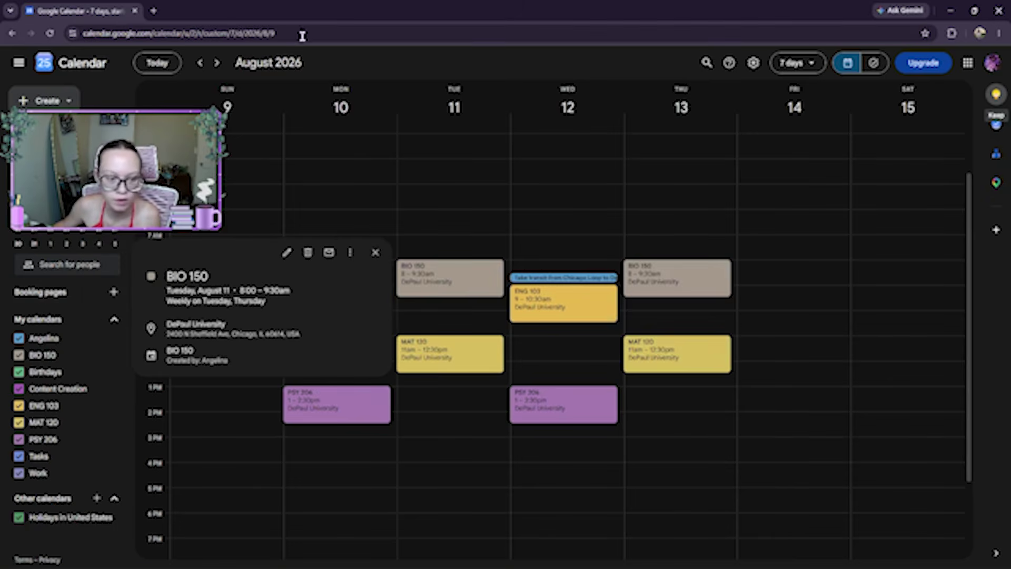
left_click(50, 33)
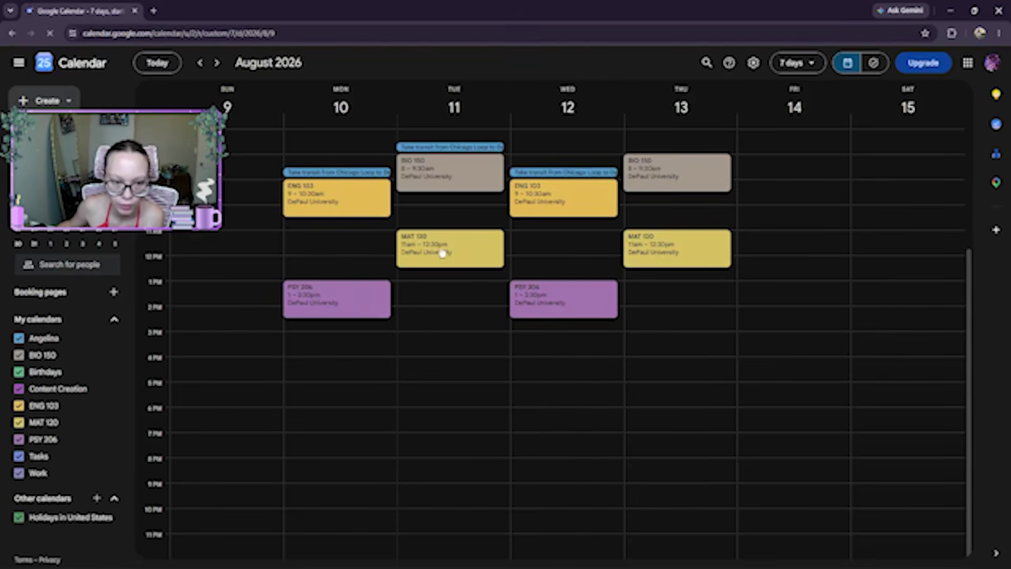
- Make the Tuesday transit event from Chicago Loop to DePaul University repeat weekly on Tuesday and Thursday and save it
left_click(437, 147)
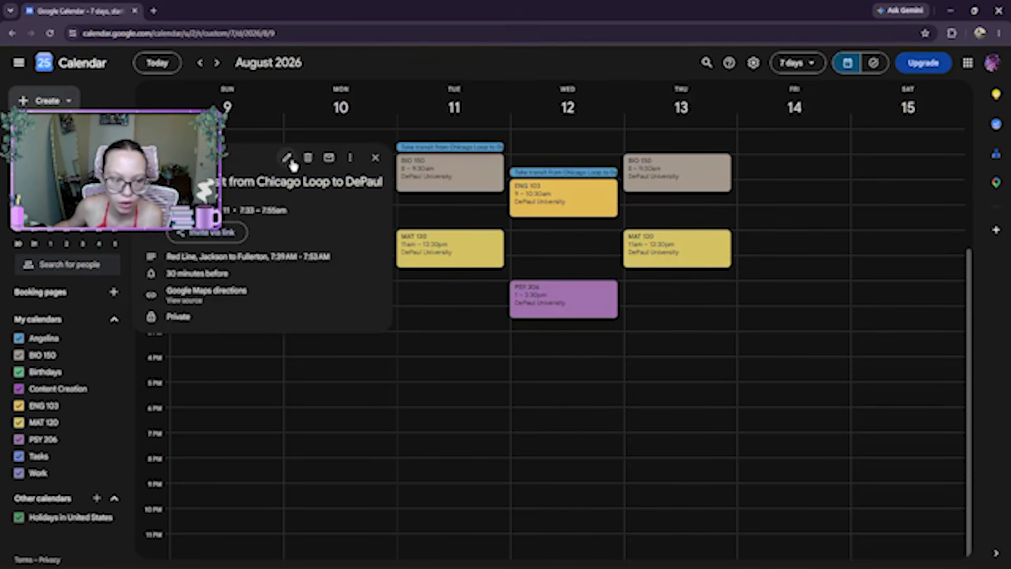
left_click(288, 159)
left_click(126, 129)
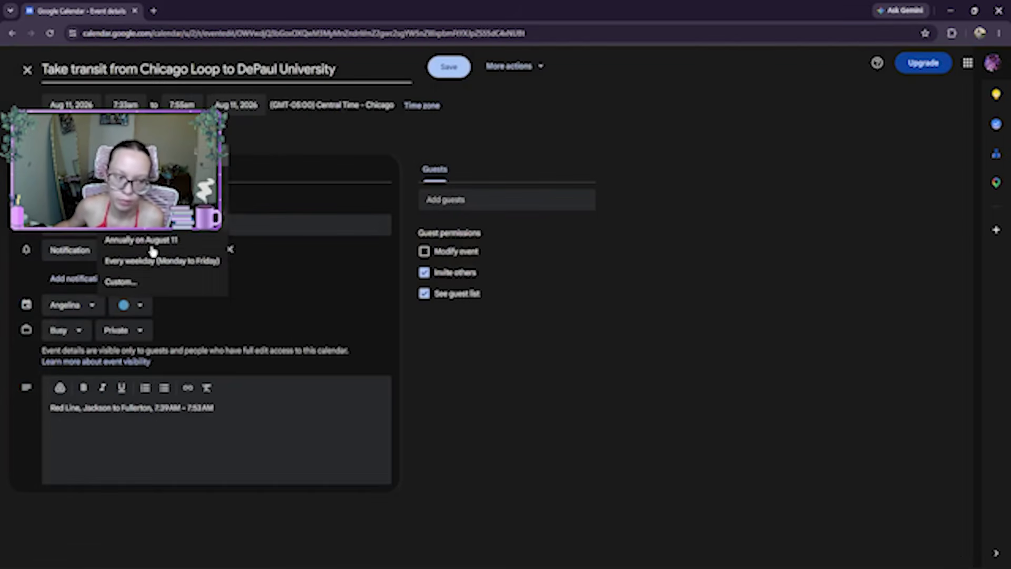
left_click(134, 283)
left_click(501, 282)
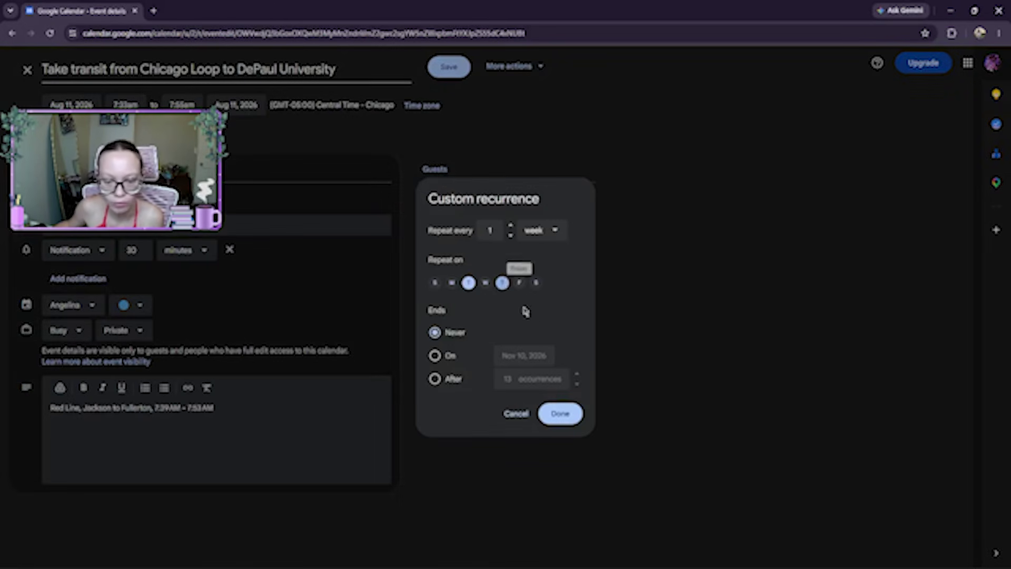
left_click(566, 416)
left_click(461, 73)
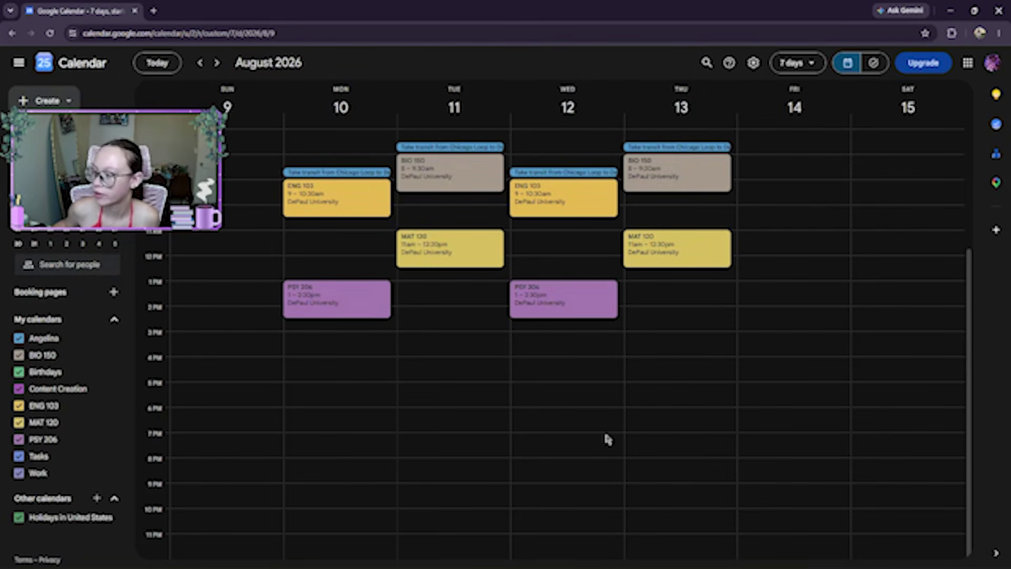
- Create an event titled BIO 150 (Lab) on Wednesday, August 12, 3:00–6:00pm, with DePaul University as its location
left_click(557, 343)
left_click_drag(554, 353, 543, 409)
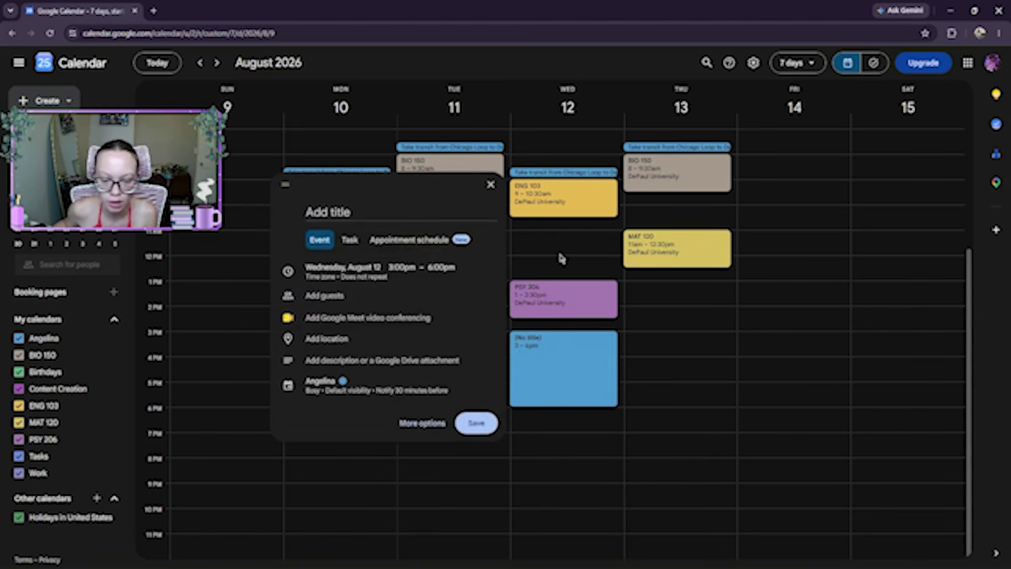
left_click(406, 215)
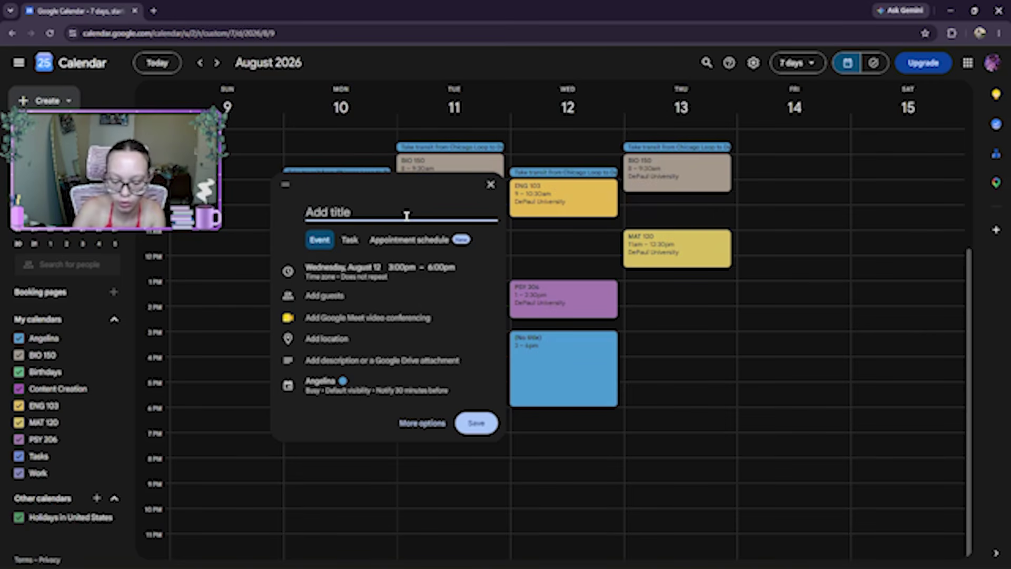
type("BIO ")
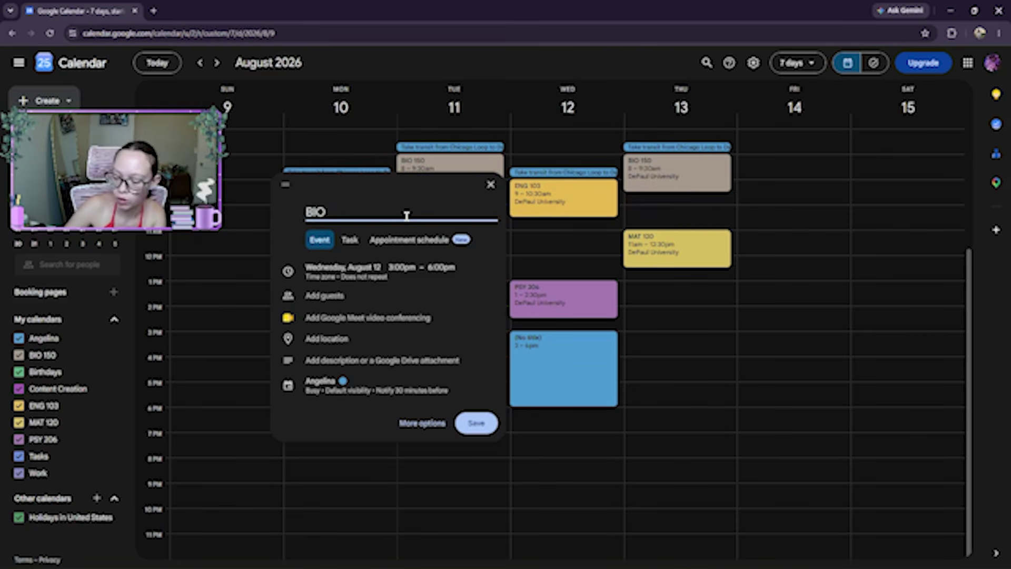
type("150 (Lab")
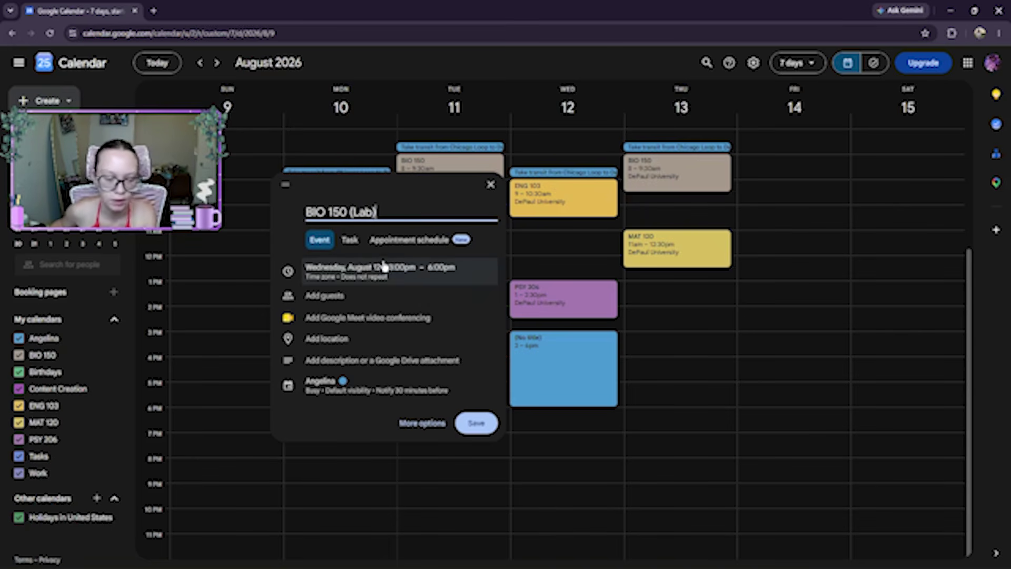
left_click(318, 339)
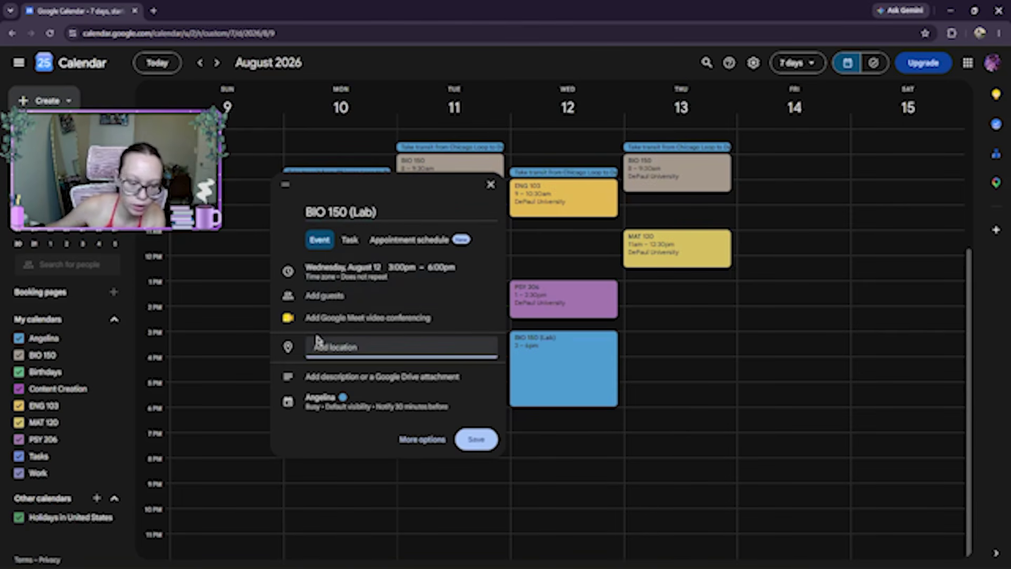
type("depau")
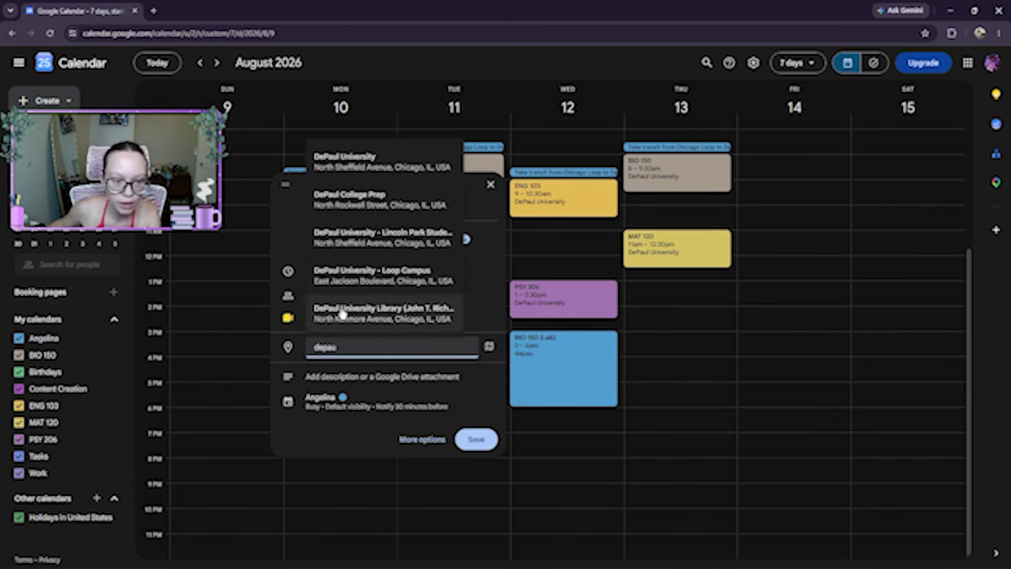
left_click(361, 160)
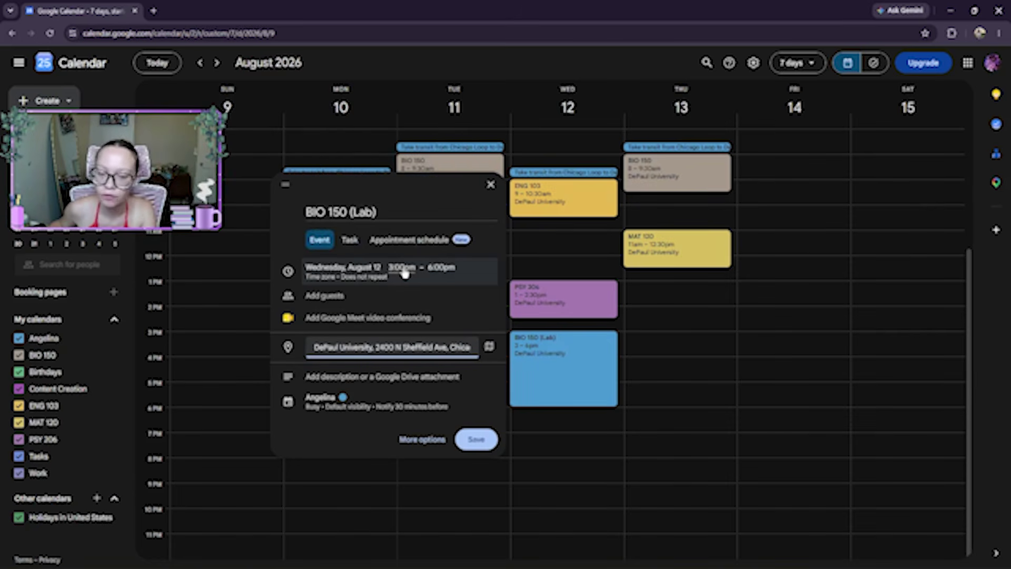
- Assign the lab event to the BIO 150 calendar, make it repeat weekly on Wednesday and save it
left_click(319, 401)
left_click(331, 380)
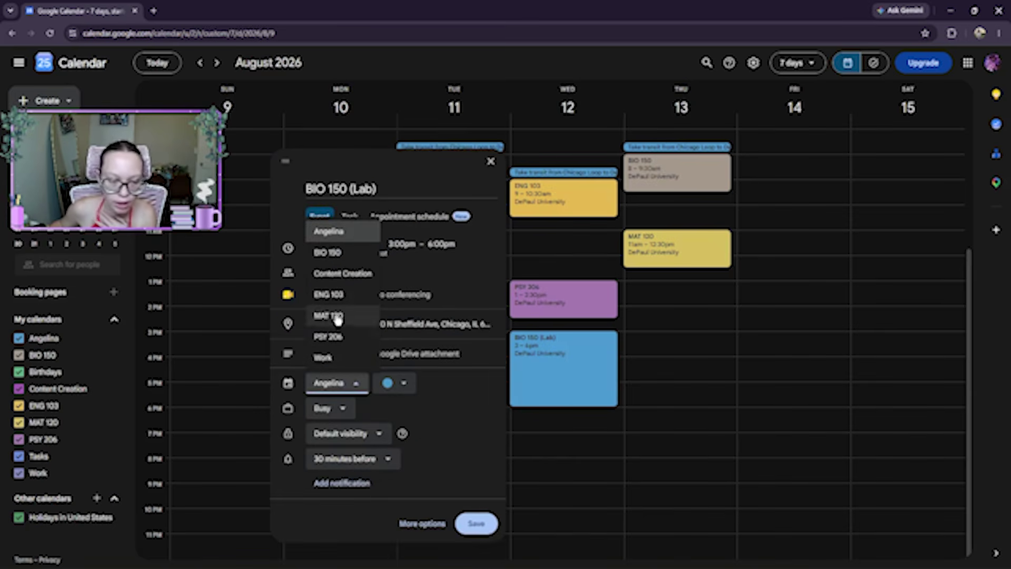
left_click(332, 274)
left_click(347, 381)
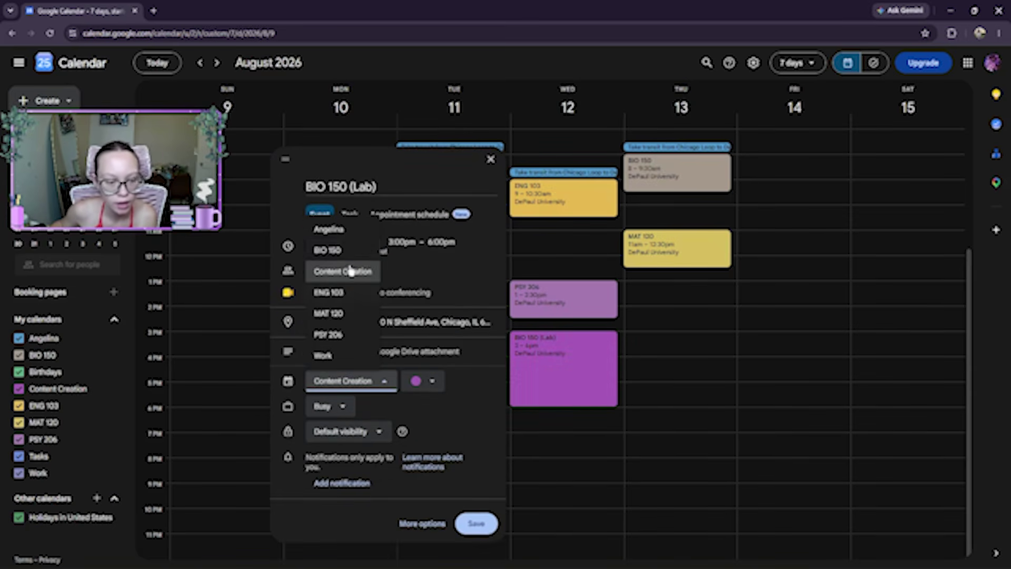
left_click(330, 251)
left_click(363, 248)
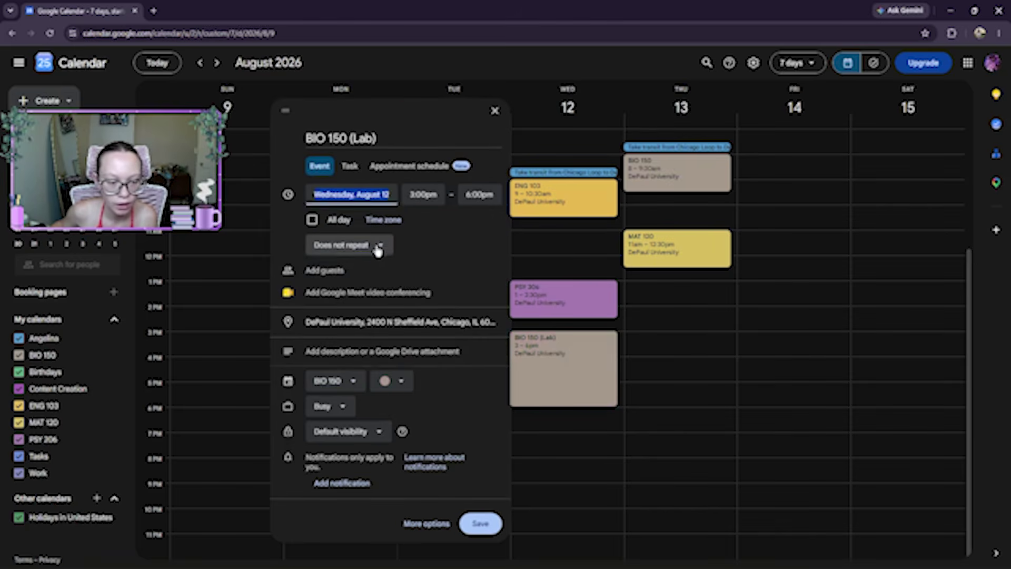
left_click(371, 245)
left_click(354, 312)
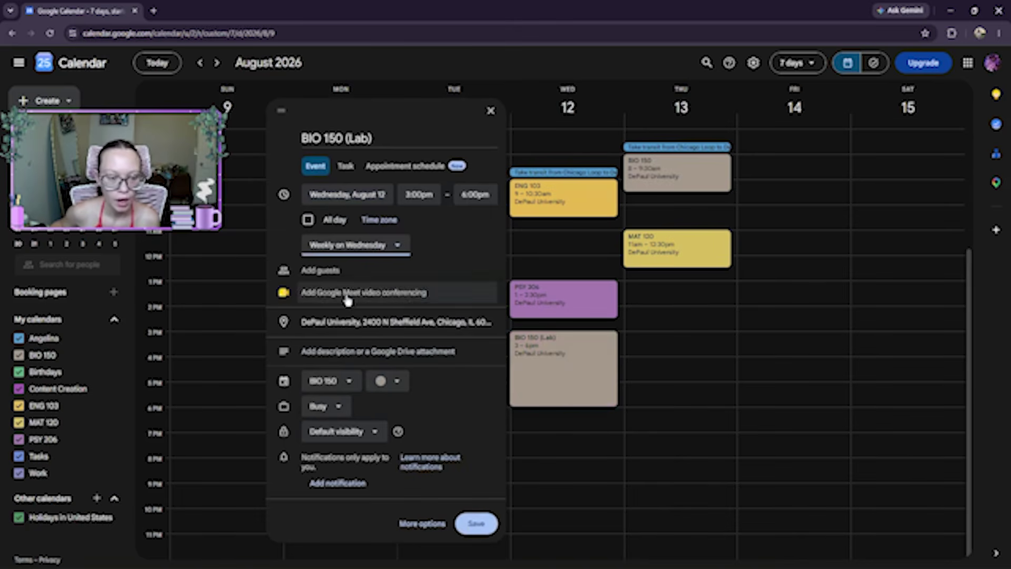
left_click(477, 523)
scroll(430, 365, "up", 3)
scroll(431, 364, "down", 3)
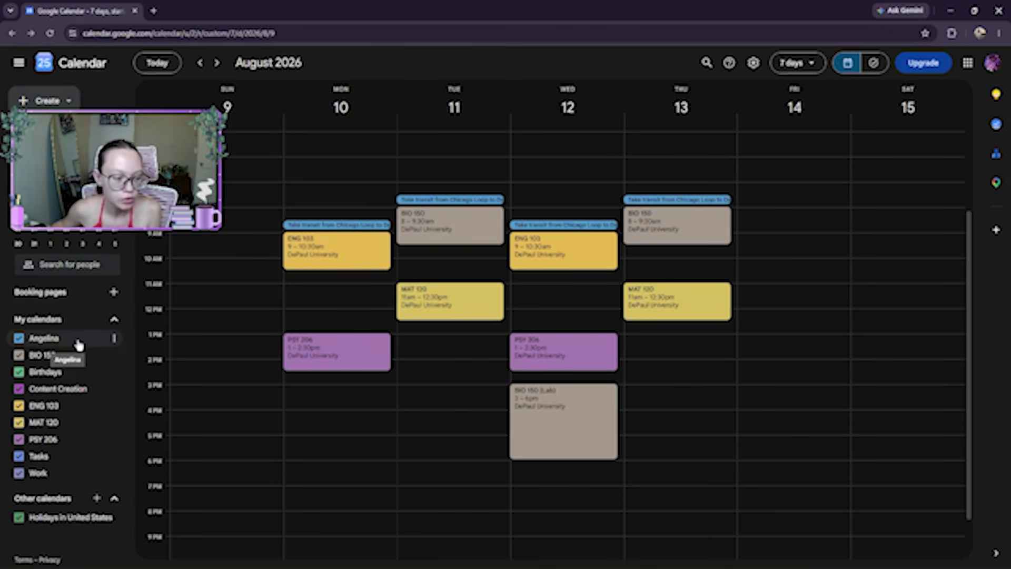
- Save a custom blue color for the primary personal calendar
left_click(114, 338)
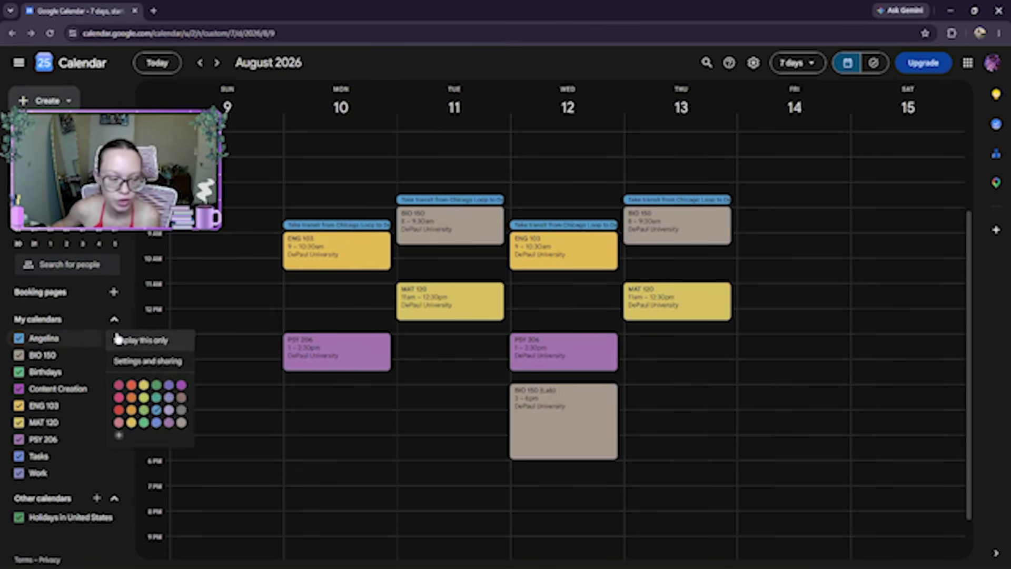
left_click(92, 340)
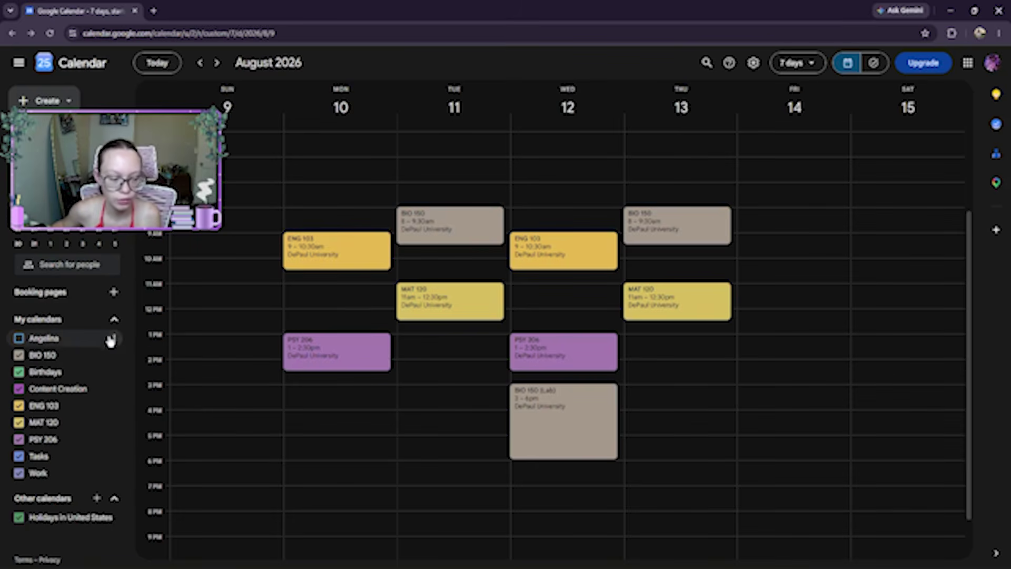
left_click(96, 342)
left_click(114, 338)
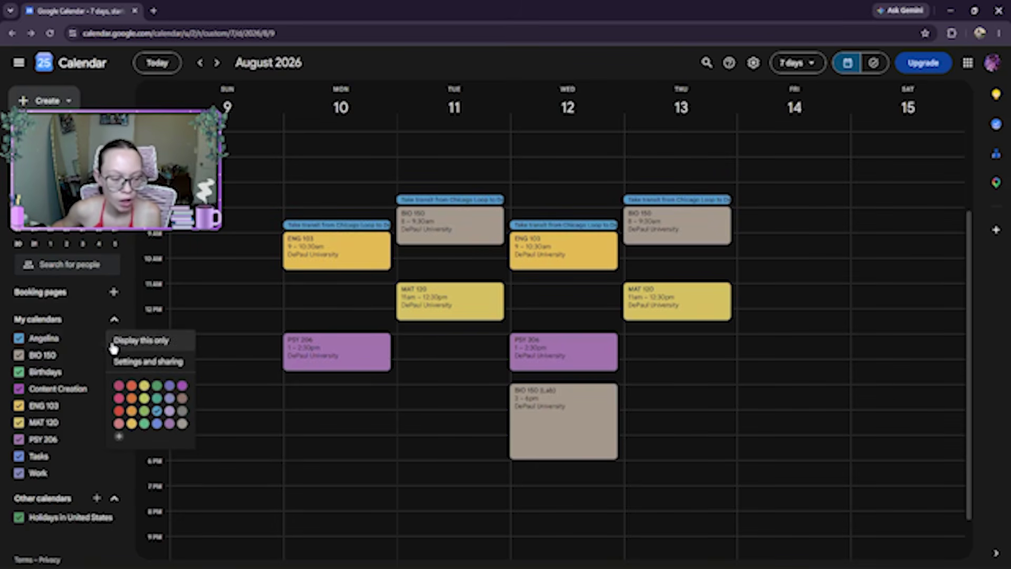
left_click(118, 440)
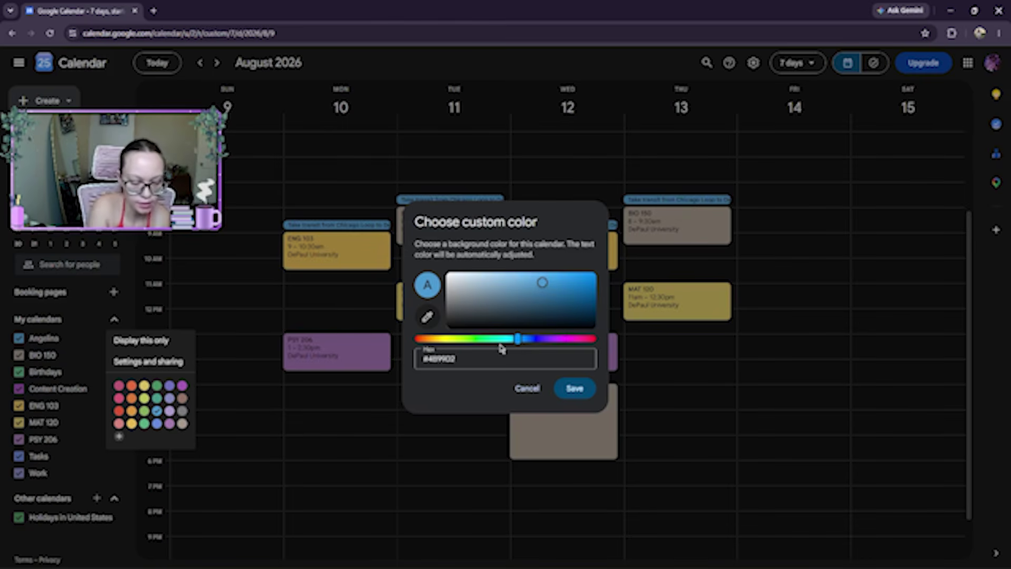
left_click(568, 393)
- Change the primary personal calendar's color to the dark pink preset
left_click(114, 339)
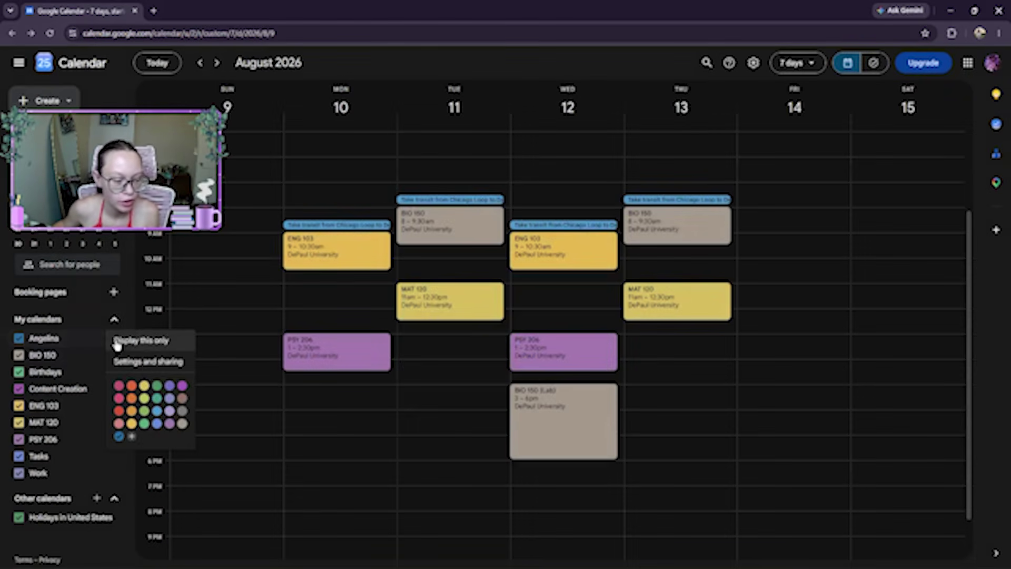
left_click(118, 396)
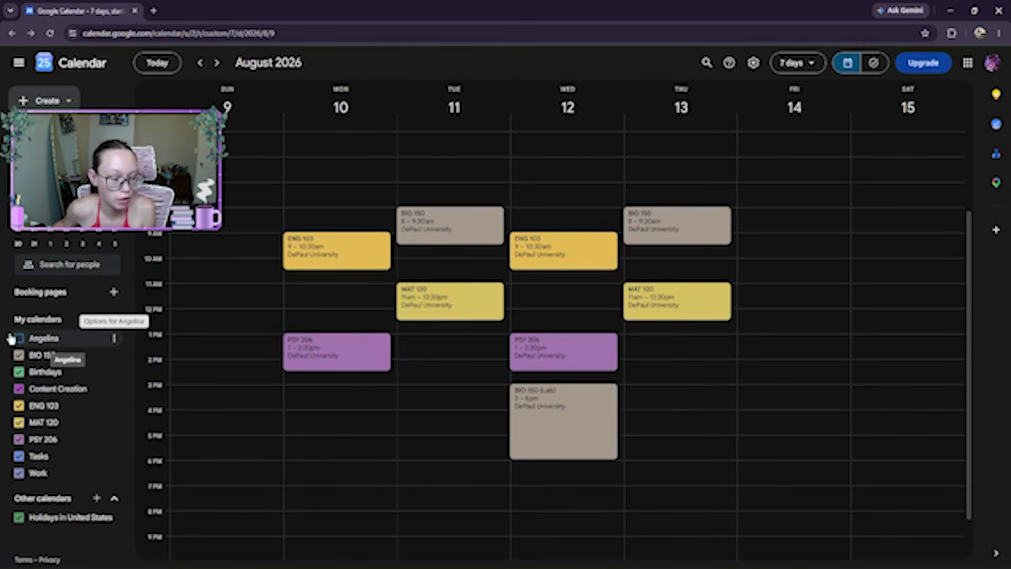
left_click(113, 340)
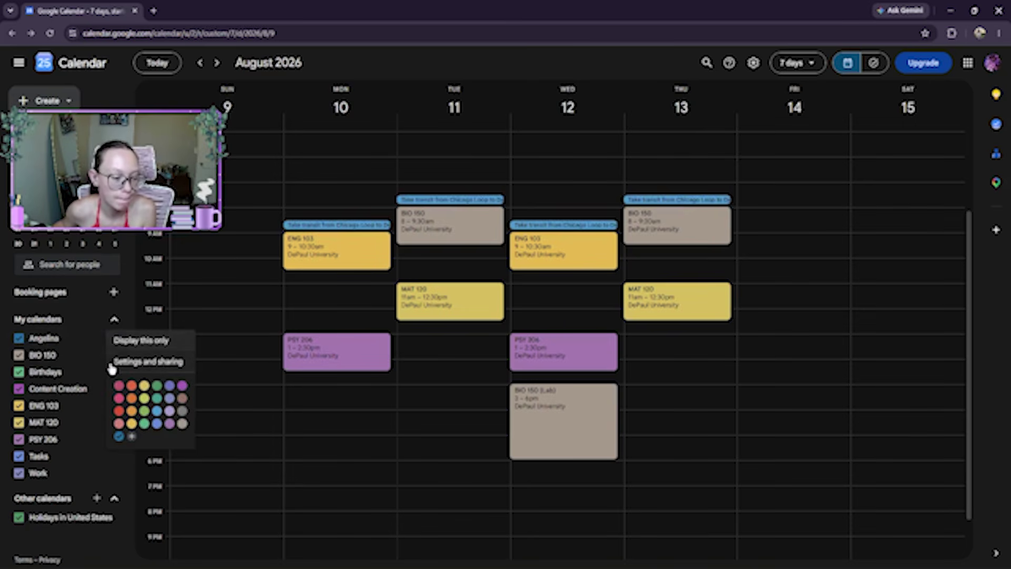
left_click(119, 386)
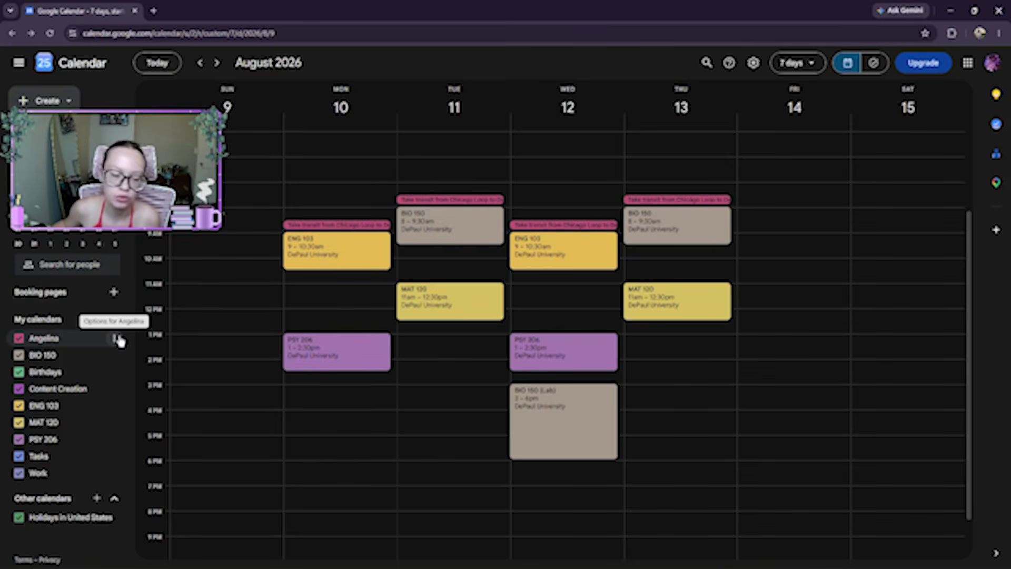
- Toggle the primary calendar's visibility, and hide the Birthdays, Tasks, Work, PSY 206, MAT 120 and ENG 103 calendars
left_click(20, 340)
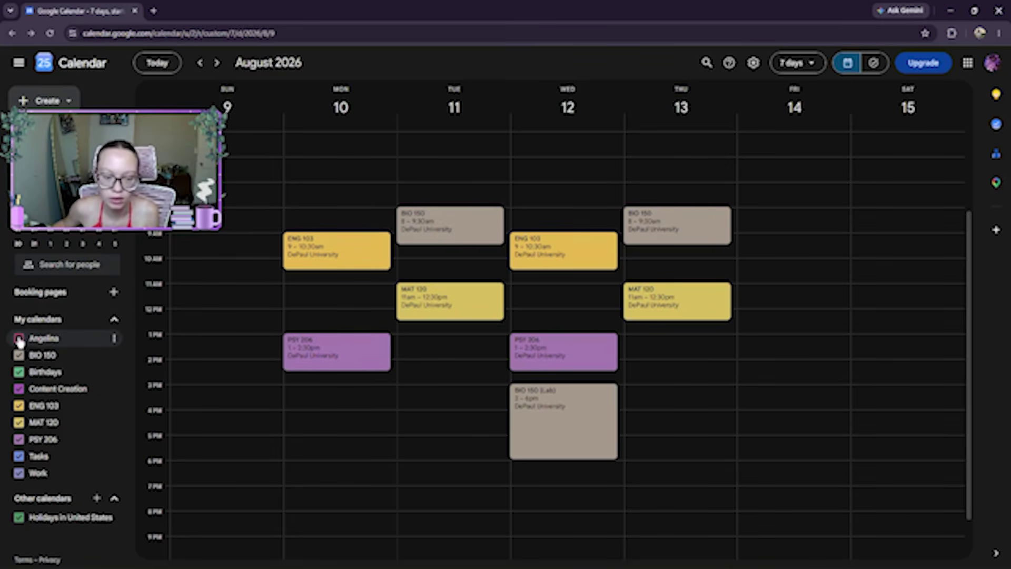
left_click(19, 340)
left_click(19, 372)
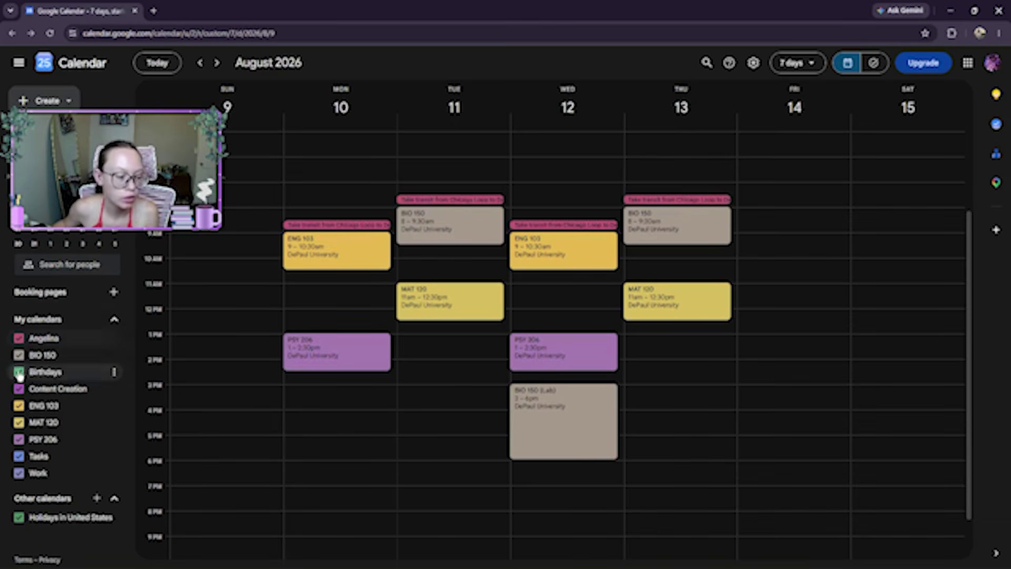
left_click(19, 457)
left_click(19, 472)
left_click(20, 439)
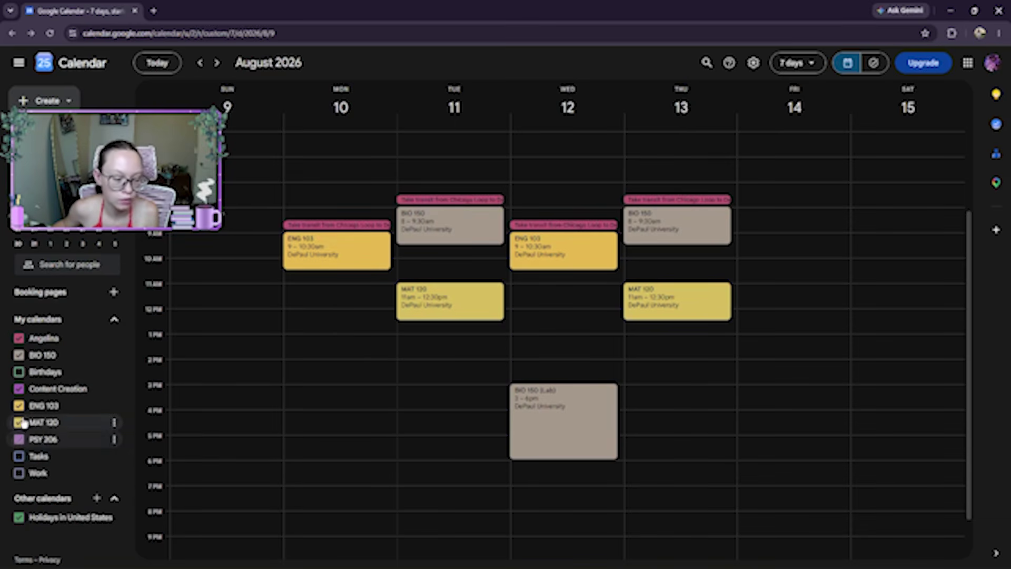
left_click(20, 422)
left_click(19, 405)
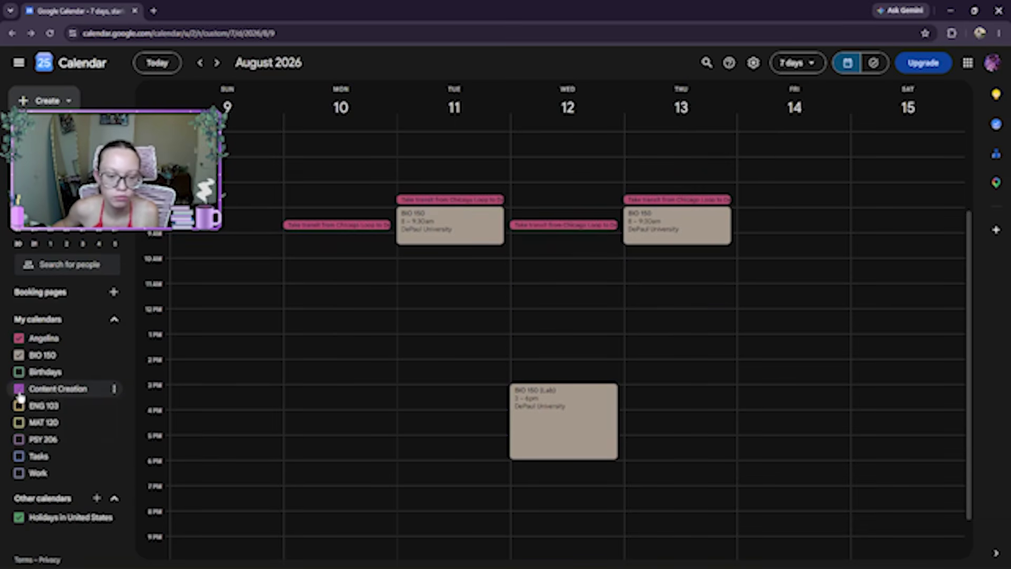
- Toggle BIO 150 off and on, and show the Birthdays, Content Creation, ENG 103, MAT 120, PSY 206, Tasks and Work calendars again
left_click(19, 355)
left_click(18, 355)
left_click(19, 372)
left_click(19, 389)
left_click(19, 405)
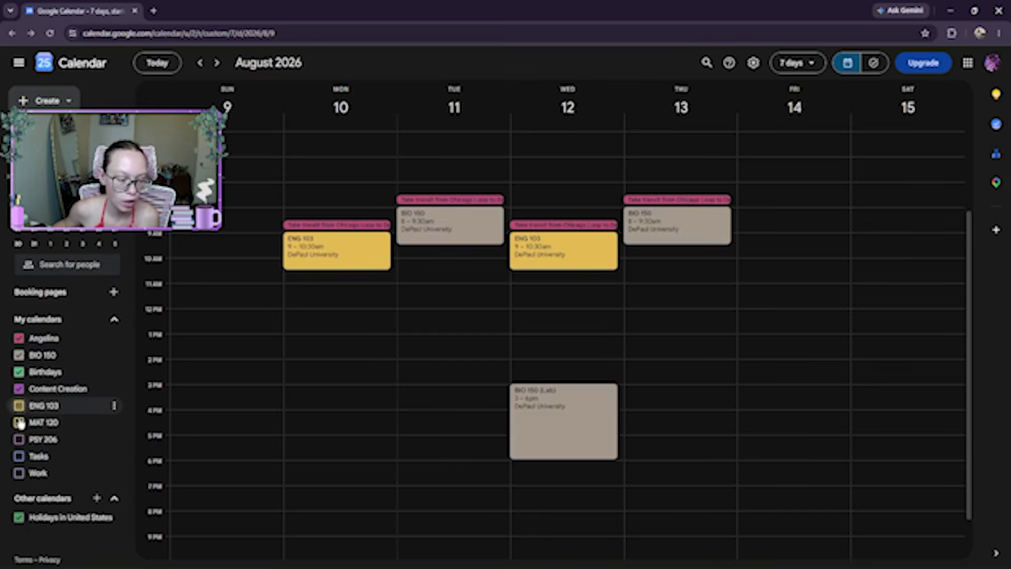
left_click(19, 422)
left_click(19, 439)
left_click(18, 456)
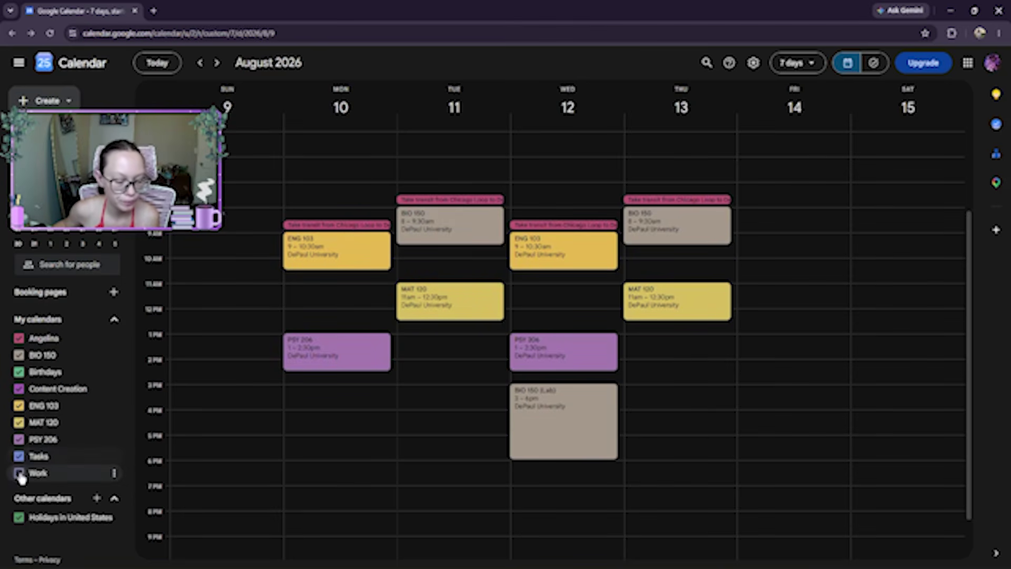
left_click(19, 473)
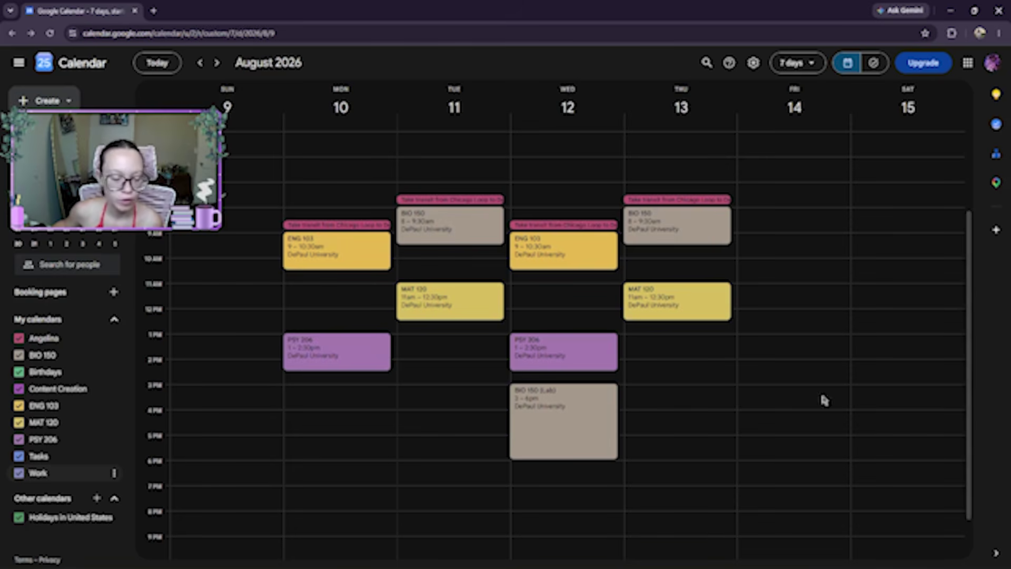
- Create an event titled Work on Tuesday, August 11, 2:00–7:00pm, and assign it to the Work calendar
left_click(437, 365)
left_click_drag(429, 380, 426, 484)
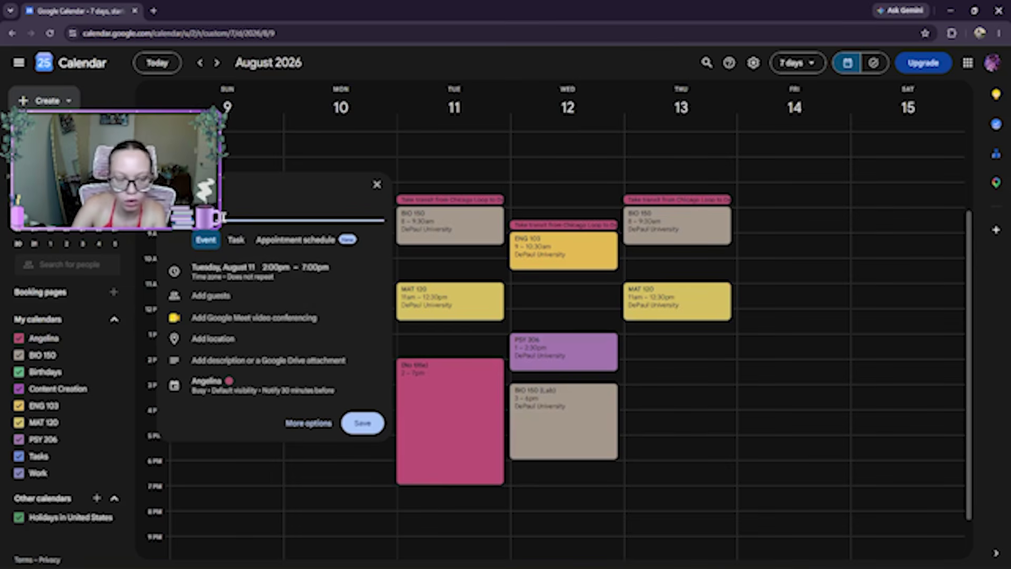
left_click(206, 382)
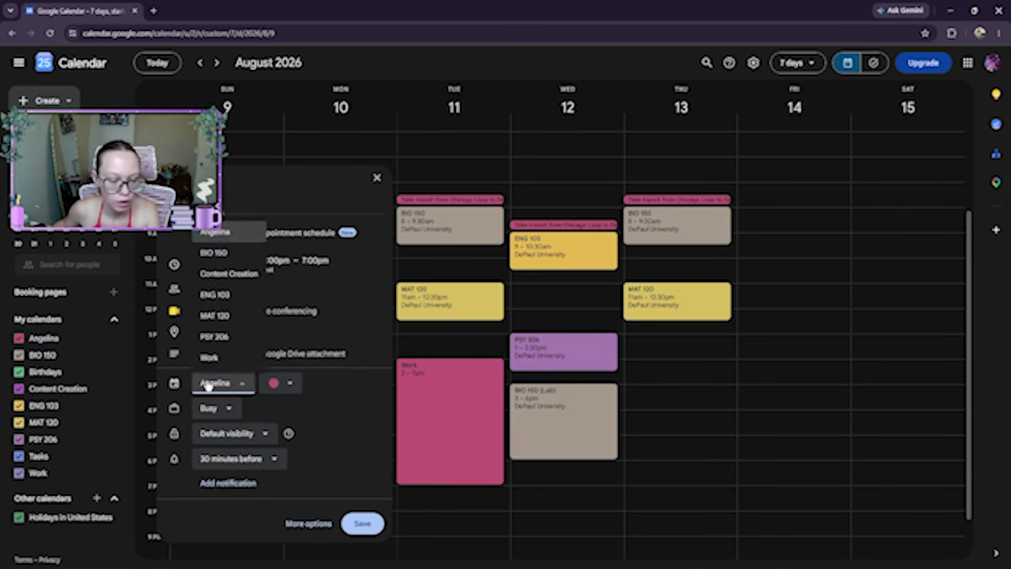
left_click(245, 362)
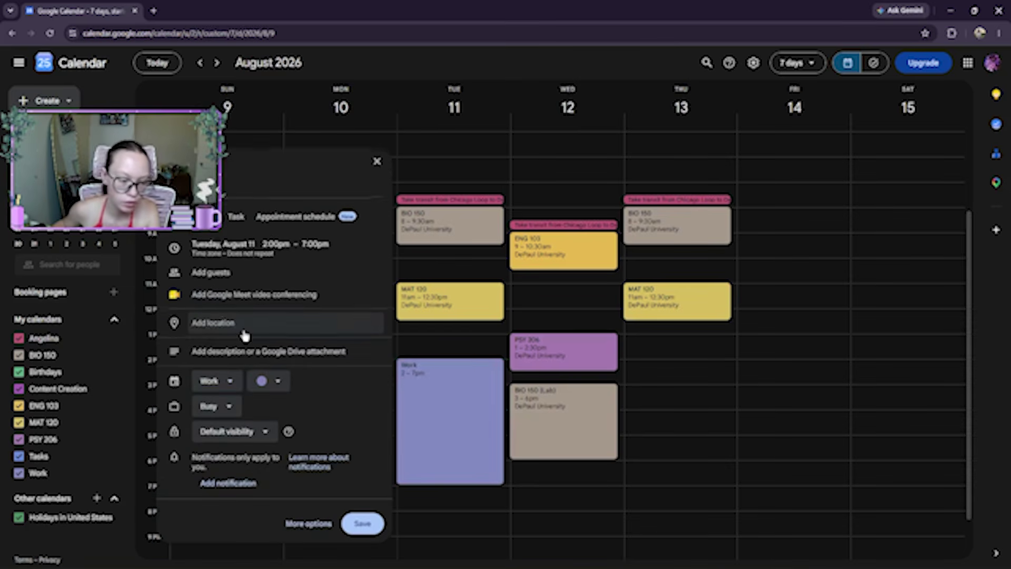
- Set the Work event's location to Chicago Loop, Chicago, IL, USA and save the event
left_click(244, 332)
type("loop")
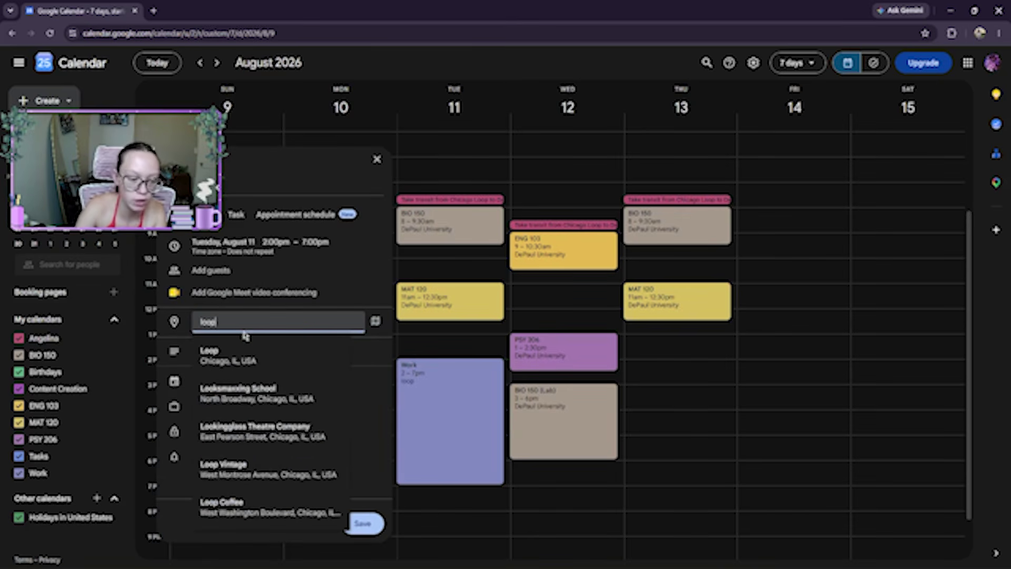
left_click(253, 354)
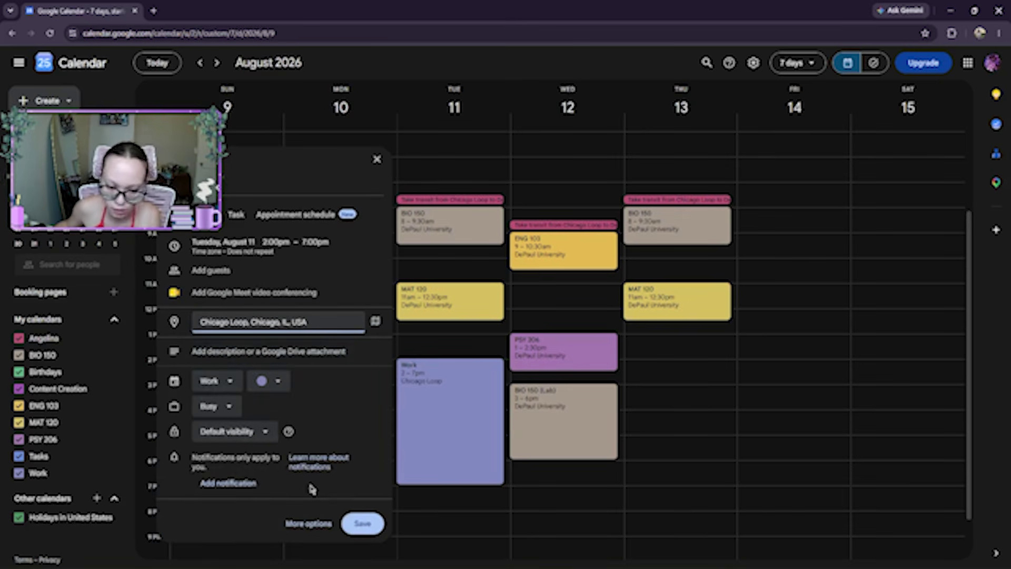
left_click(355, 527)
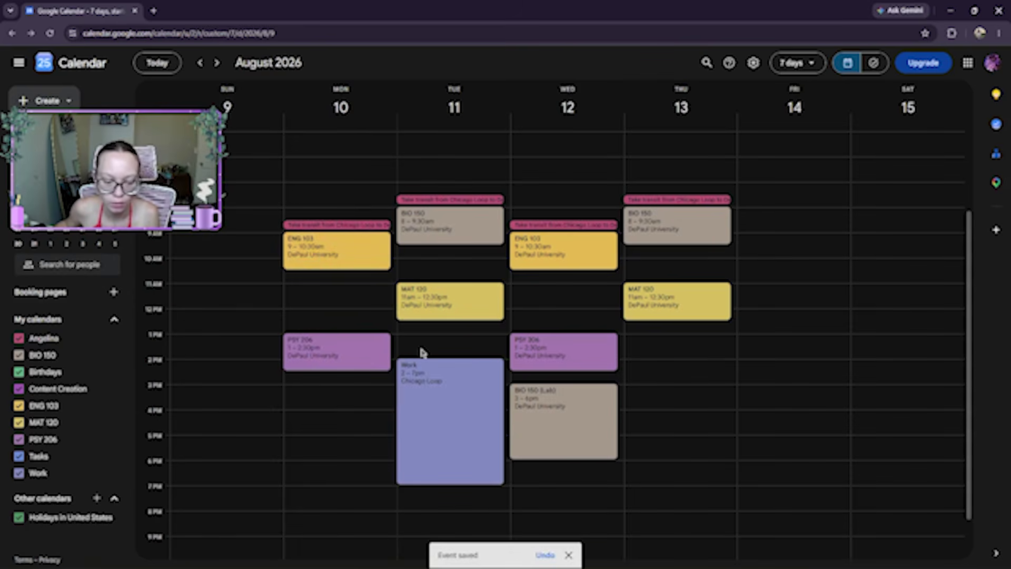
left_click(427, 383)
left_click(431, 305)
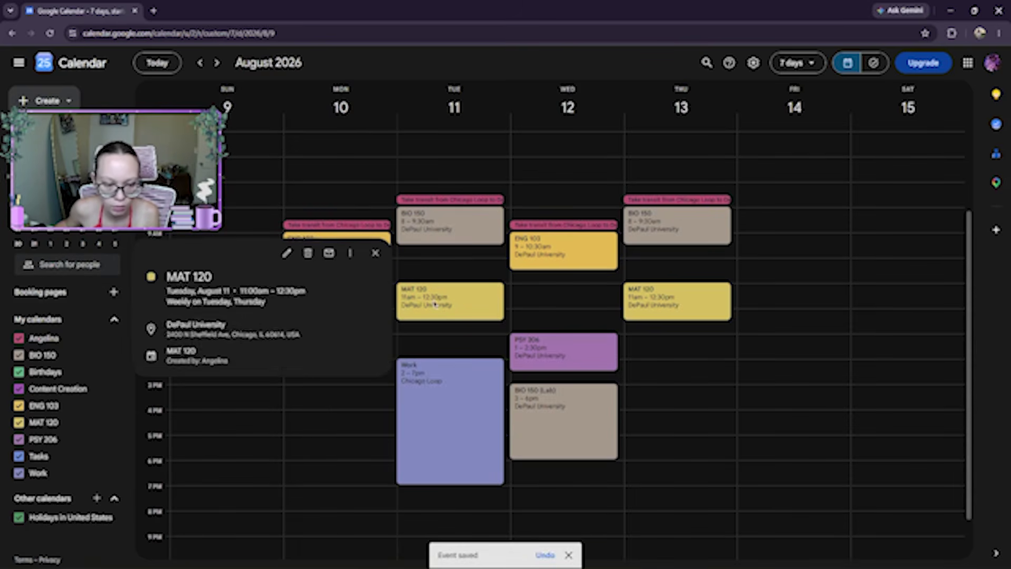
left_click(158, 332)
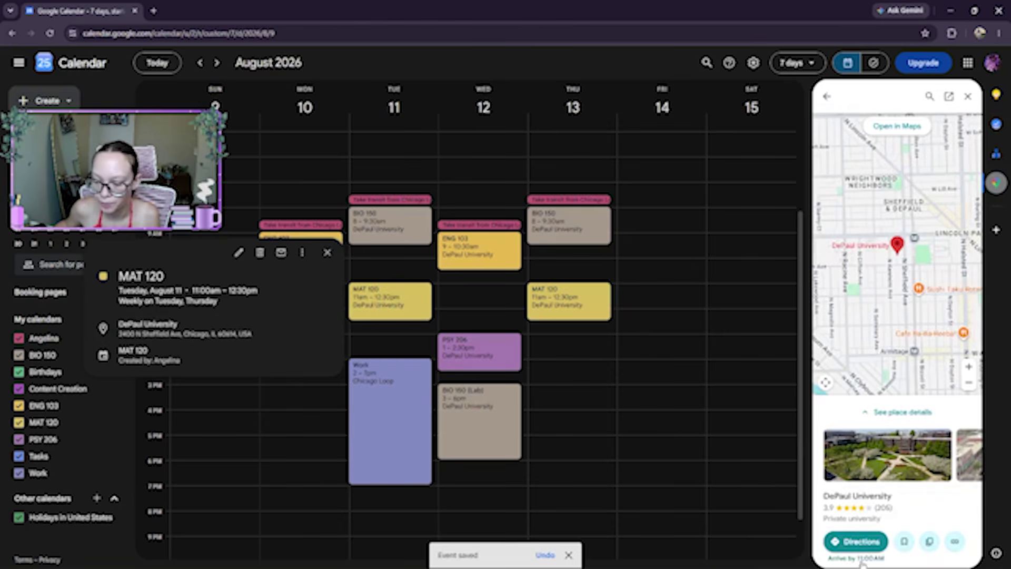
- Find transit directions from DePaul University to Tuesday's Work event, arriving by 2:00 PM, add the 1:35–1:56 PM Red Line trip to the calendar, and reload
left_click(363, 395)
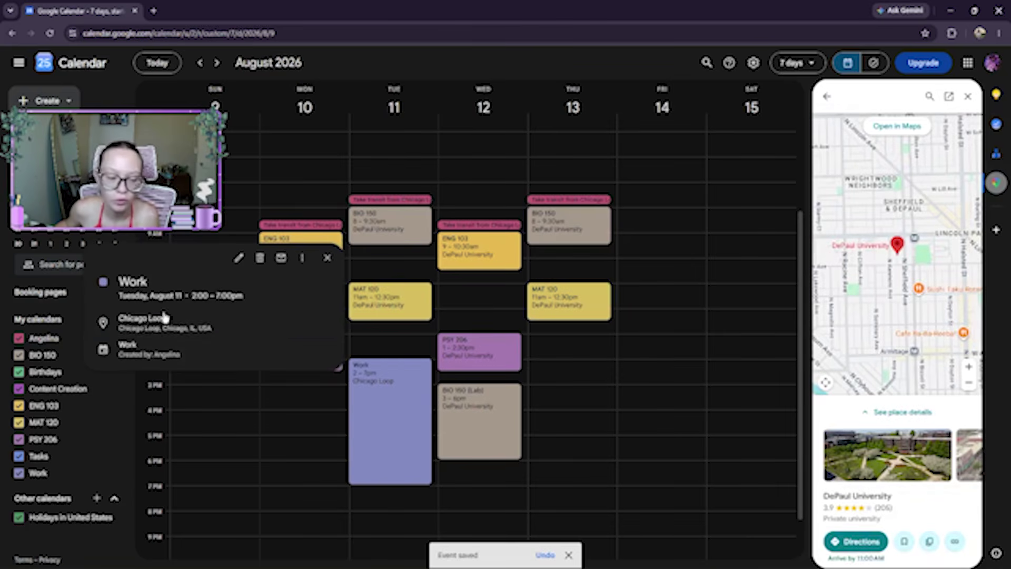
left_click(177, 322)
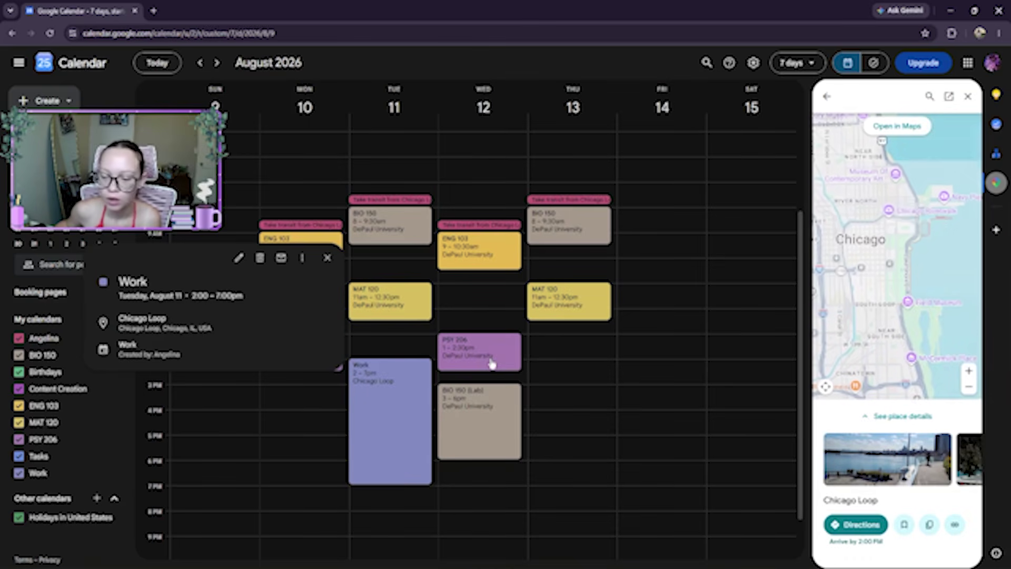
left_click(840, 527)
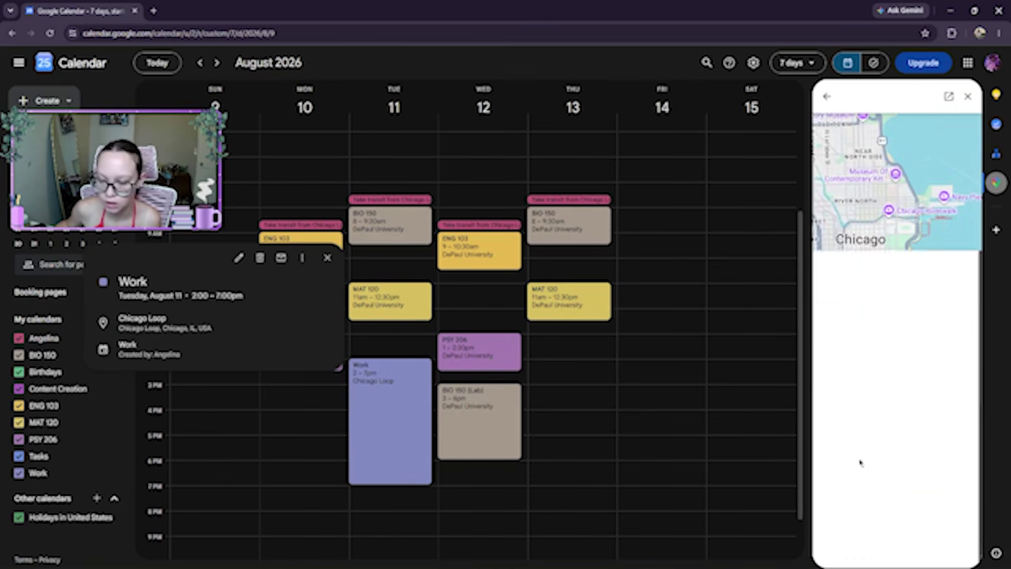
left_click(895, 312)
left_click(873, 266)
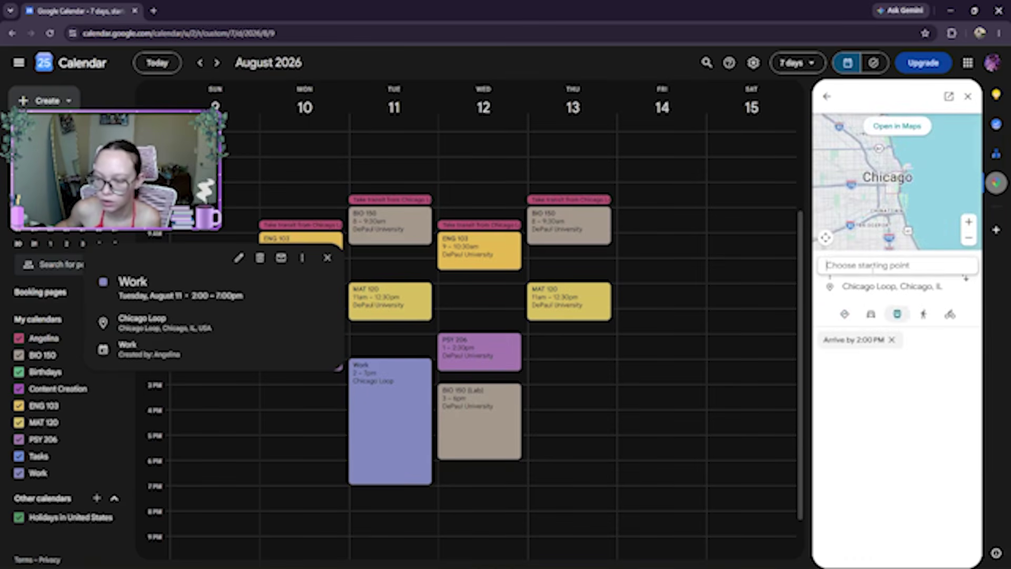
type("depai")
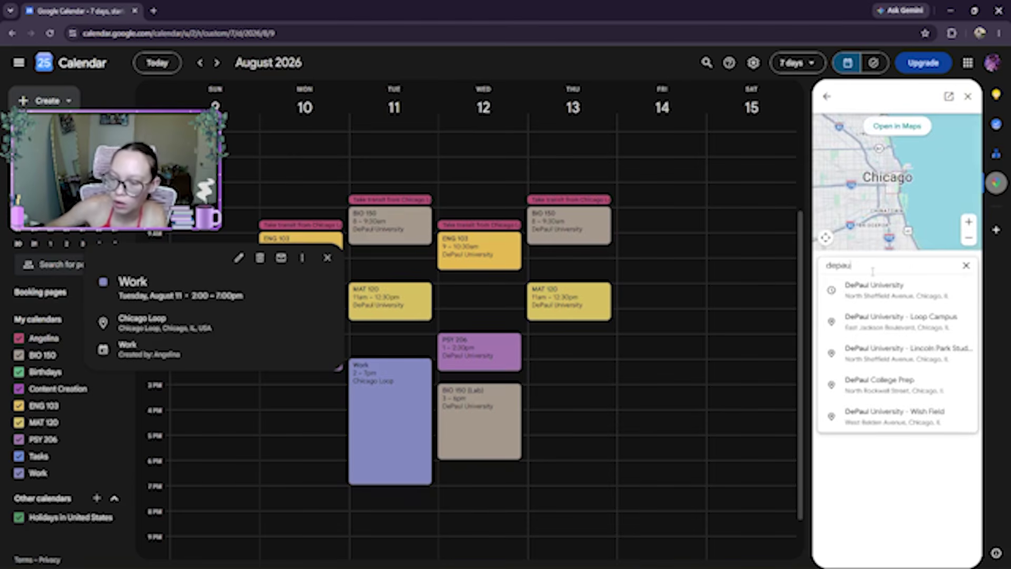
left_click(852, 284)
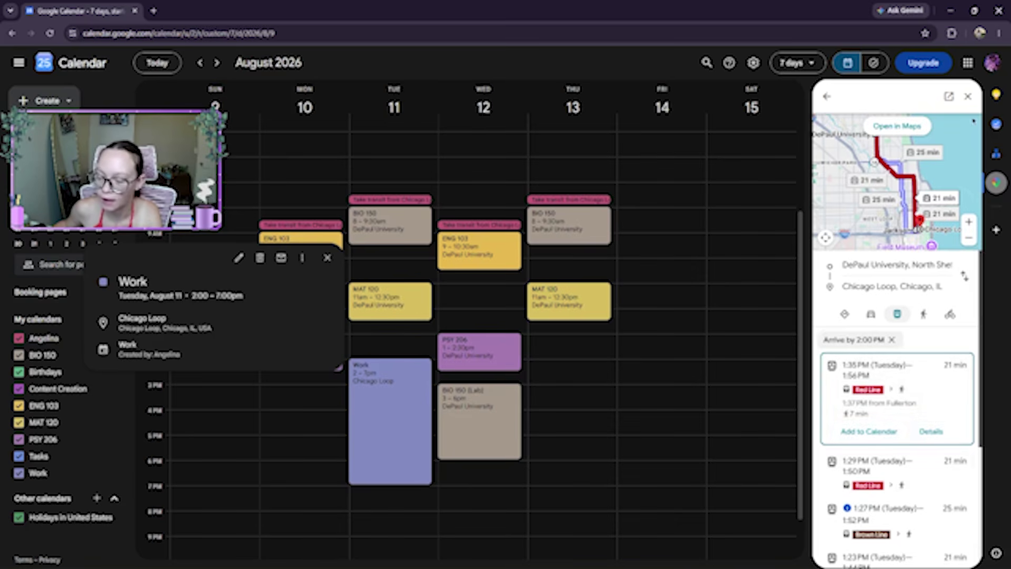
left_click(968, 96)
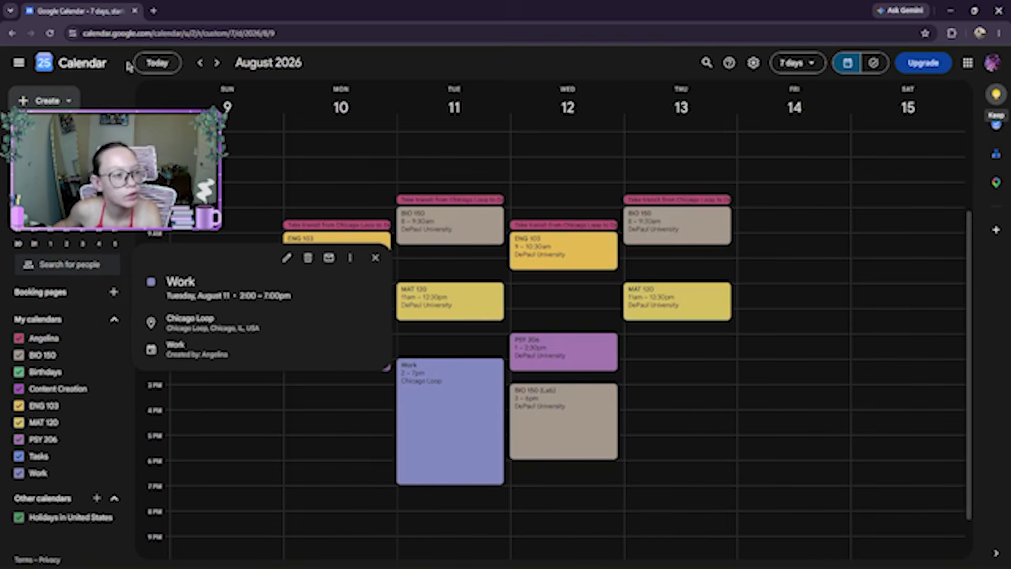
left_click(49, 33)
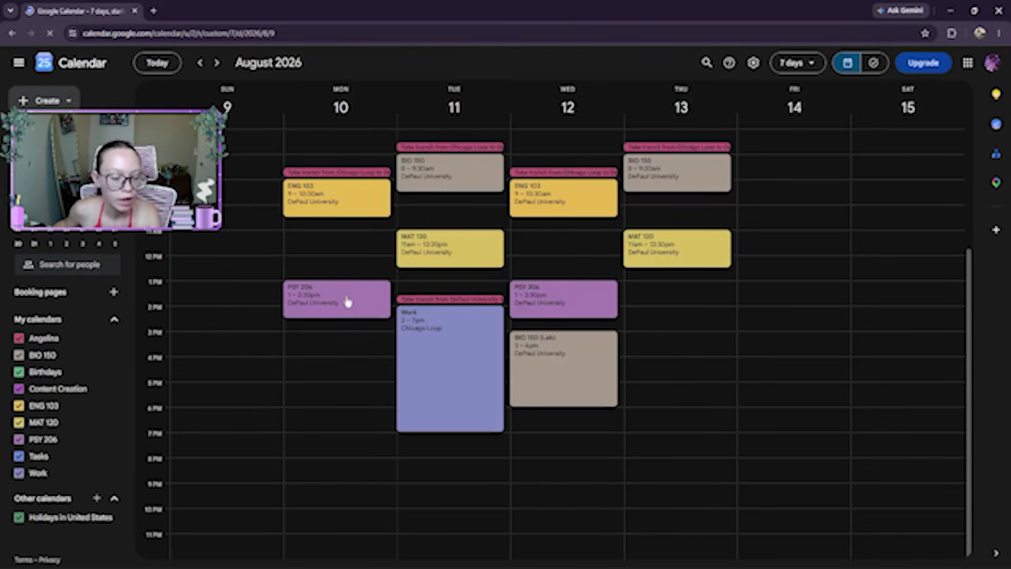
- Make Tuesday's transit event from DePaul University to Chicago Loop repeat weekly and save it
left_click(410, 301)
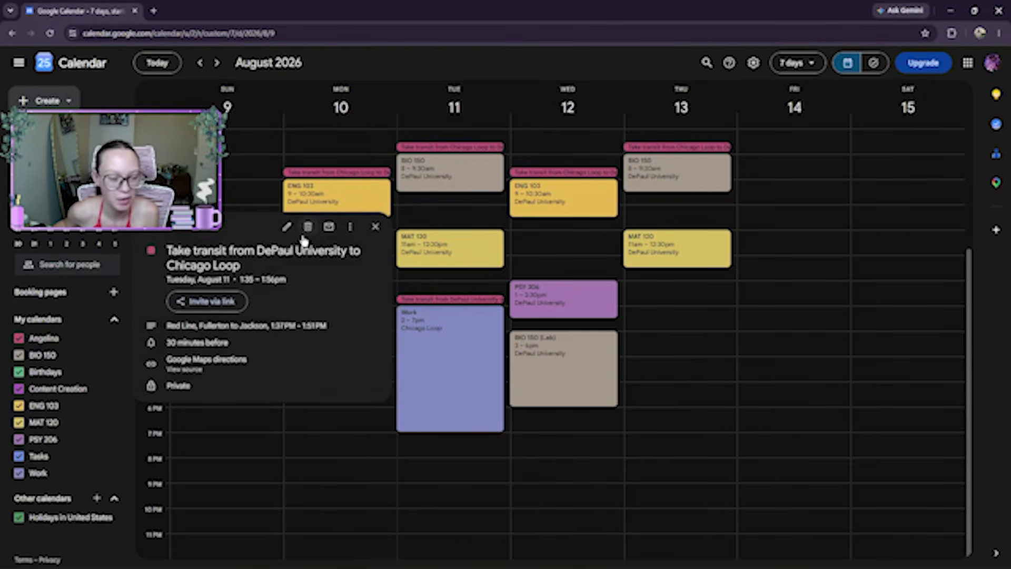
left_click(286, 228)
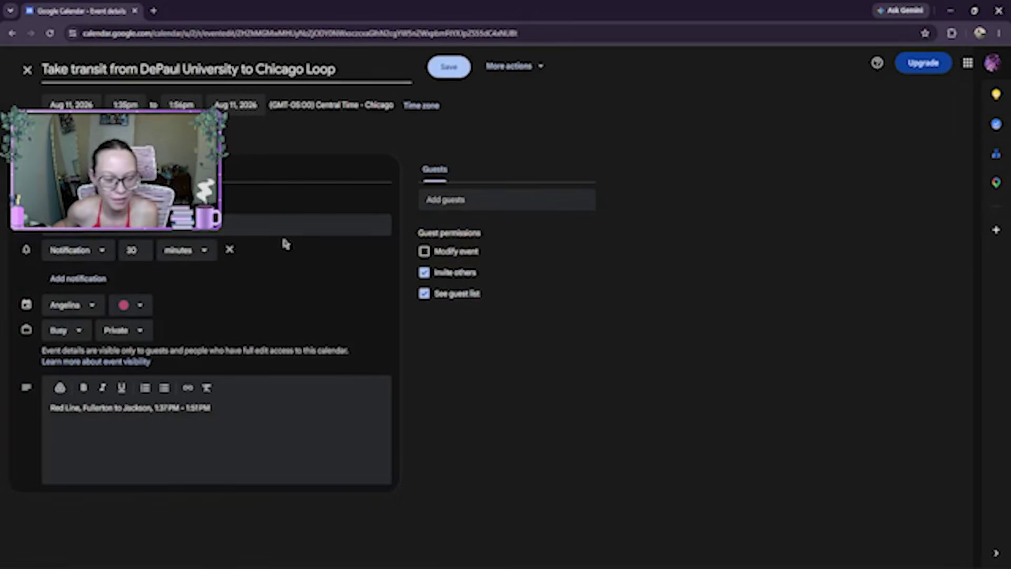
left_click(131, 129)
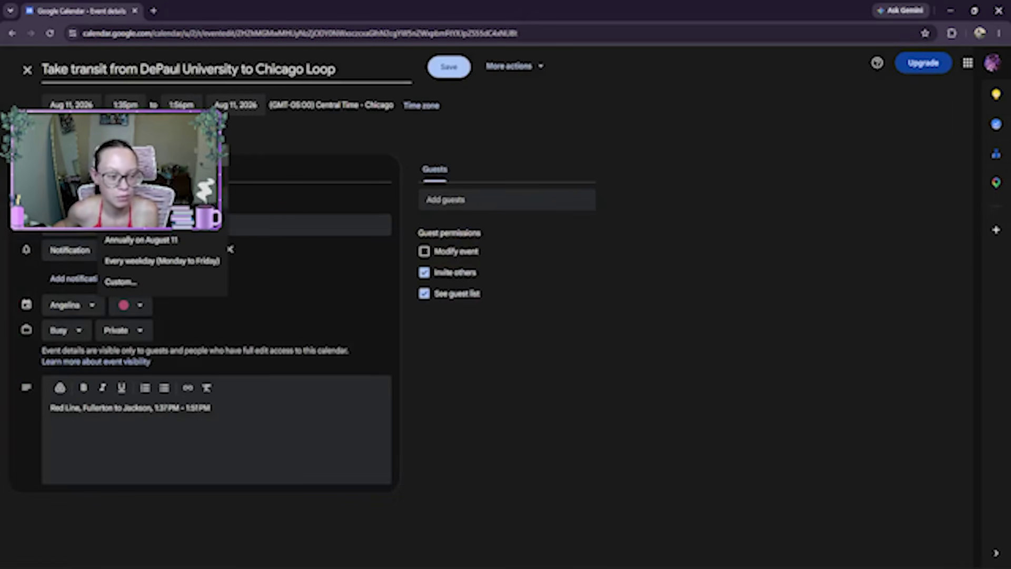
left_click(449, 67)
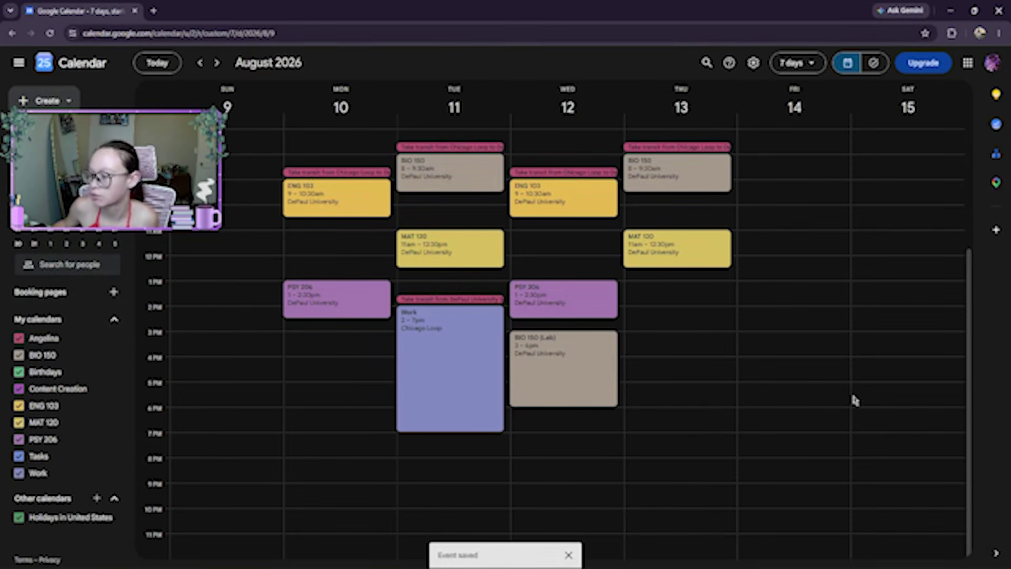
- Create an event titled Work on Friday, August 14, from 1:00 to 6:00pm
left_click(805, 287)
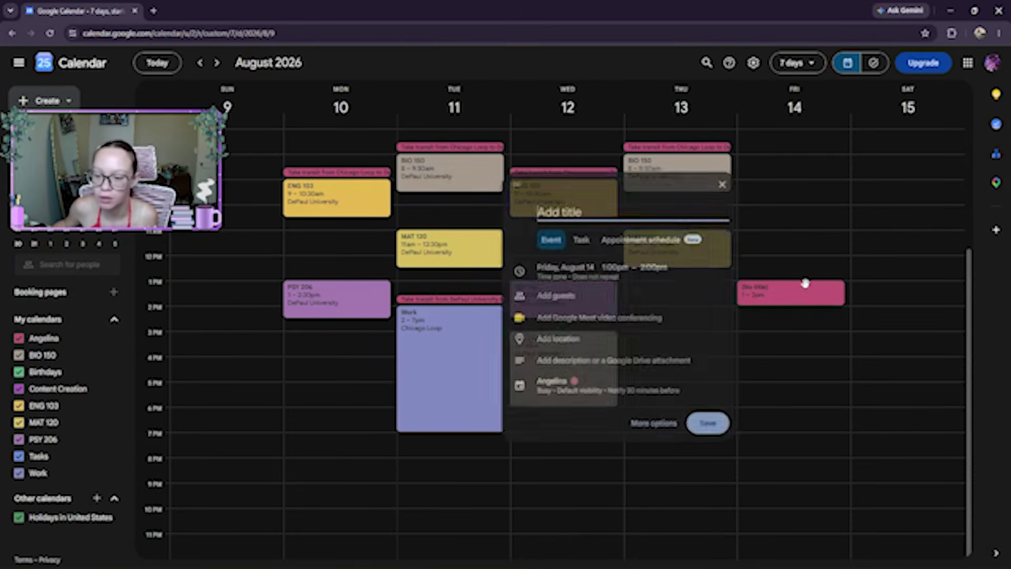
left_click_drag(799, 303, 785, 405)
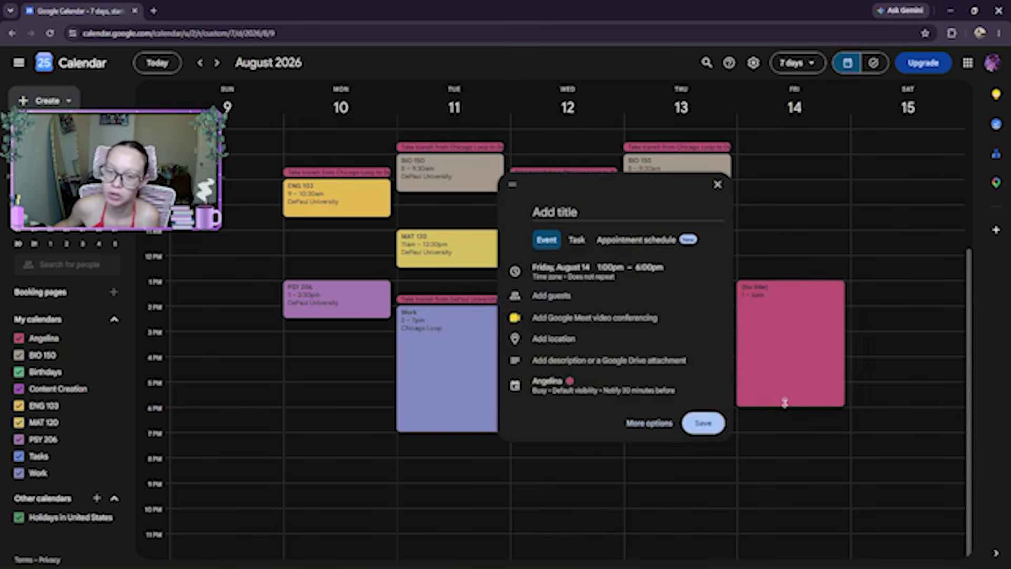
left_click(555, 210)
type("W")
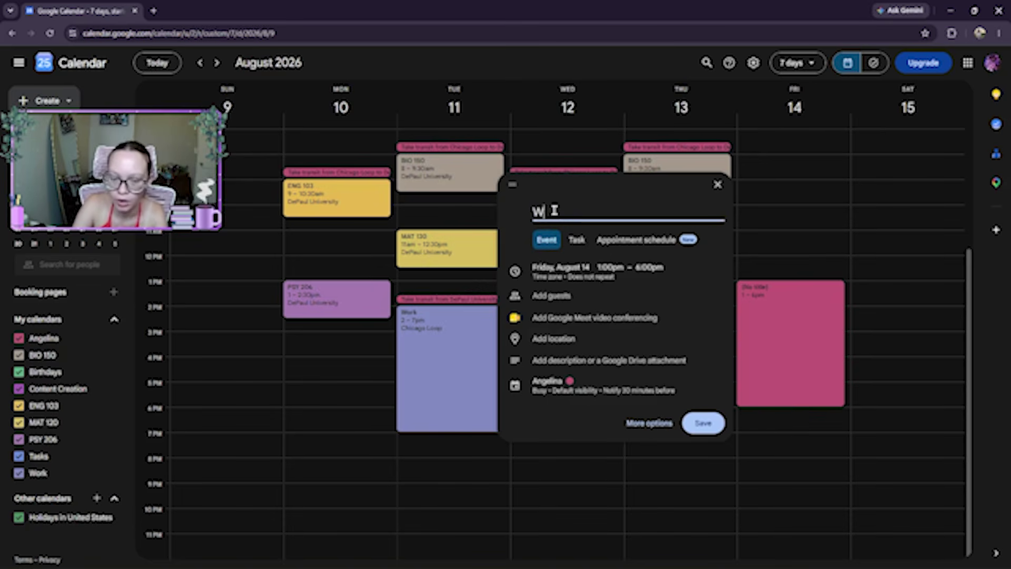
type("ork")
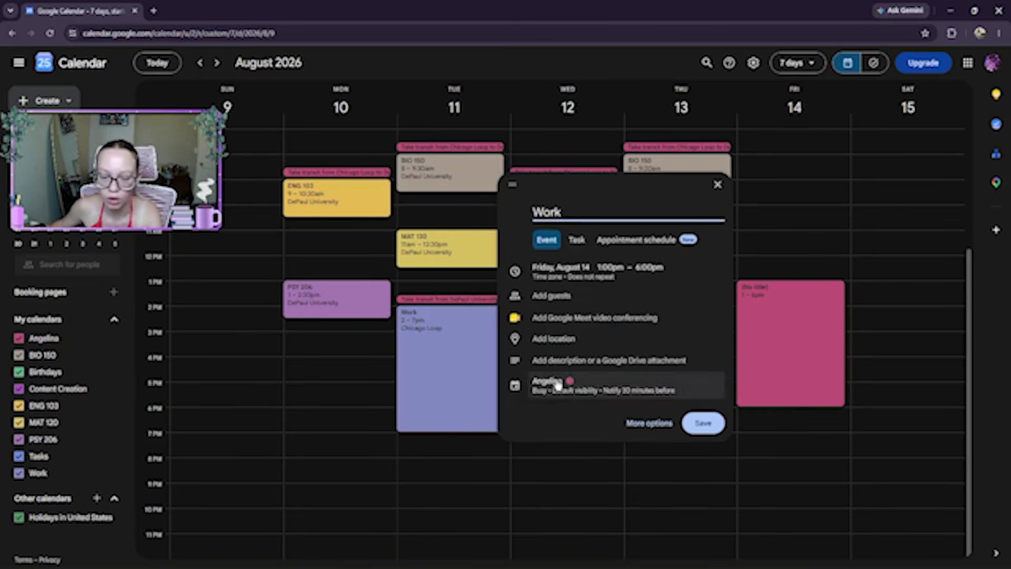
- Set the Friday Work event's location to Chicago Loop, Chicago, IL, USA
left_click(544, 337)
type("Lop")
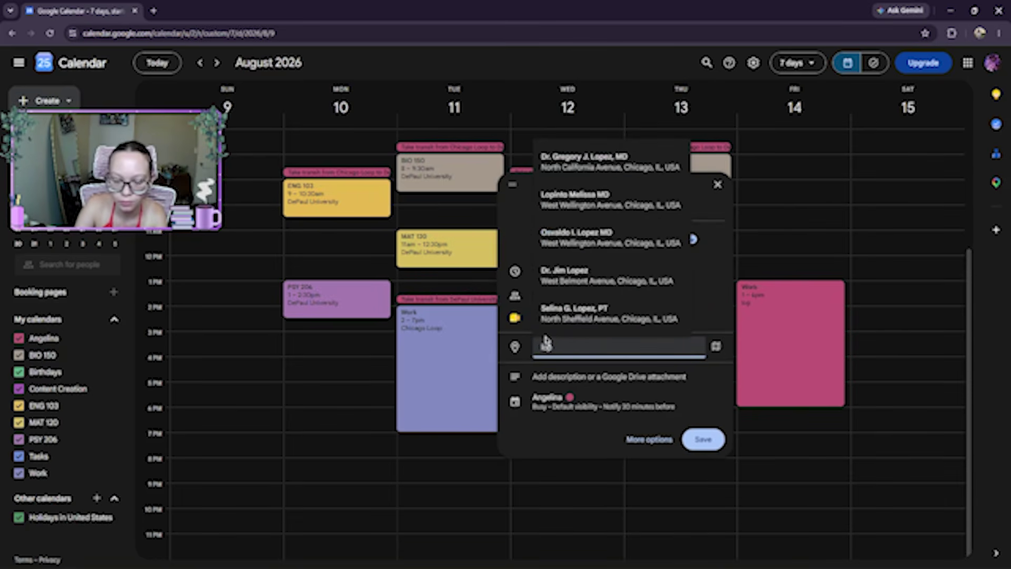
key("BackSpace")
type("op")
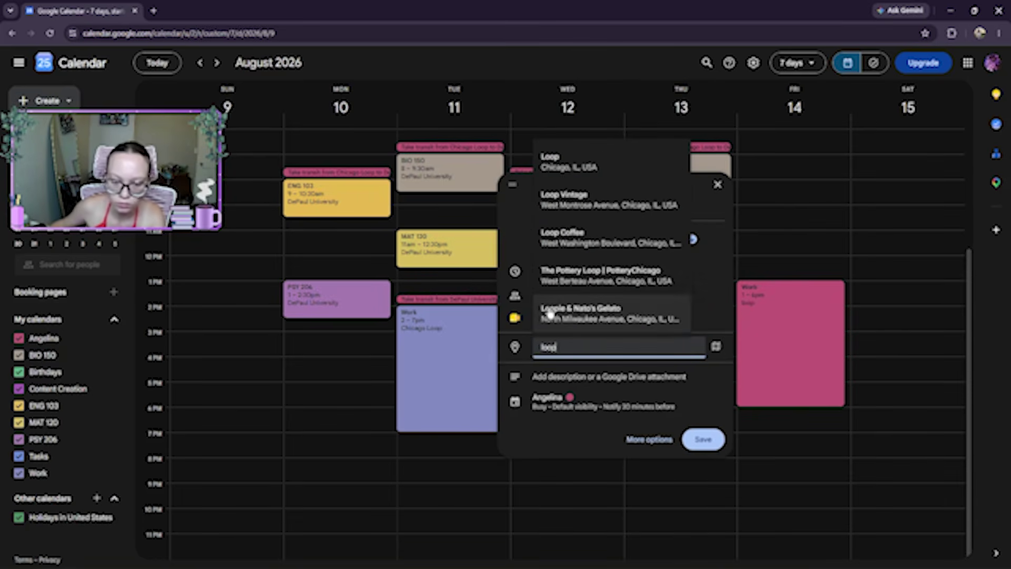
left_click(582, 167)
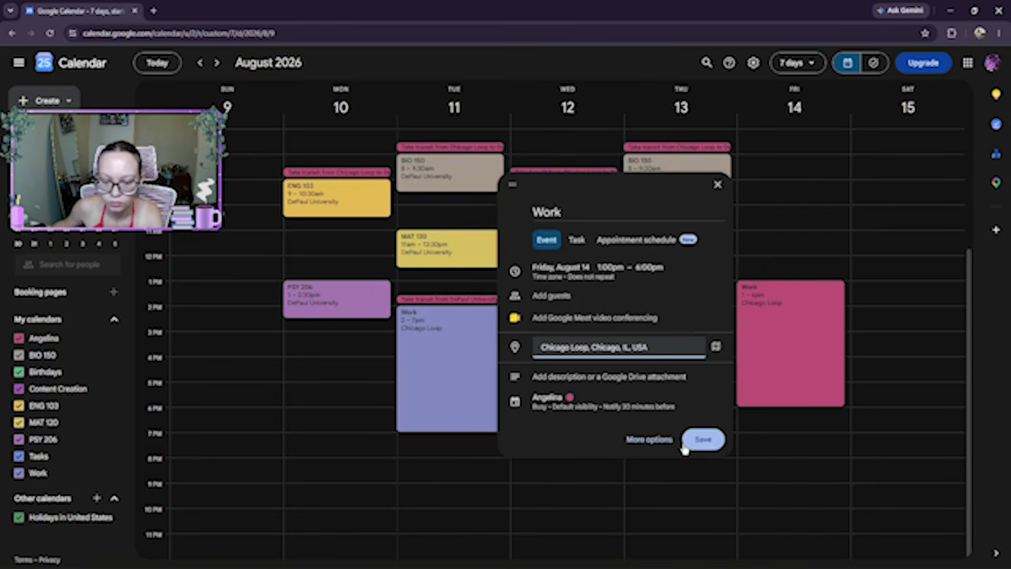
- Assign the Friday Work event to the Work calendar, make it repeat weekly on Friday, and save it
left_click(548, 400)
left_click(553, 354)
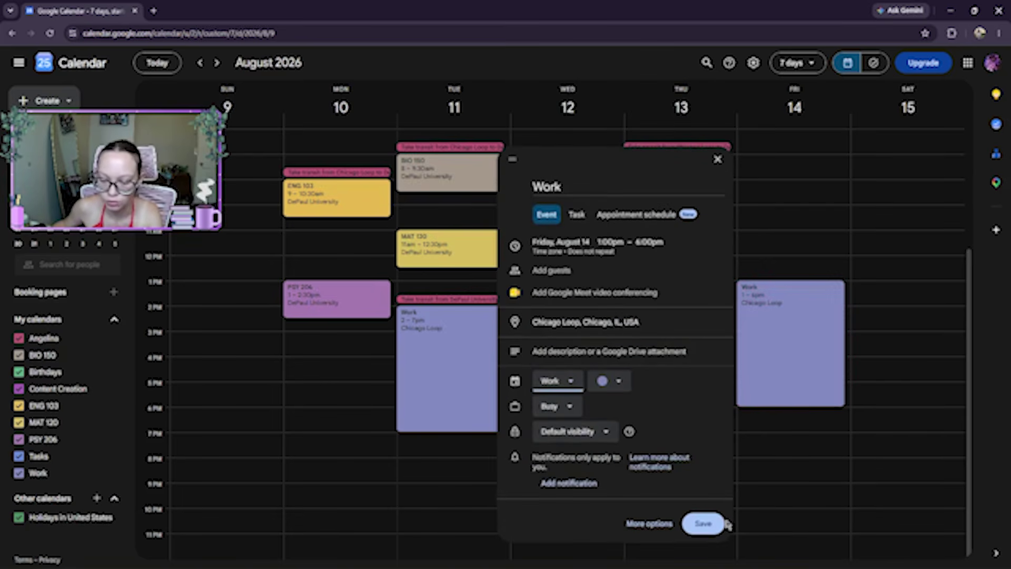
left_click(584, 252)
left_click(579, 246)
left_click(569, 315)
left_click(705, 527)
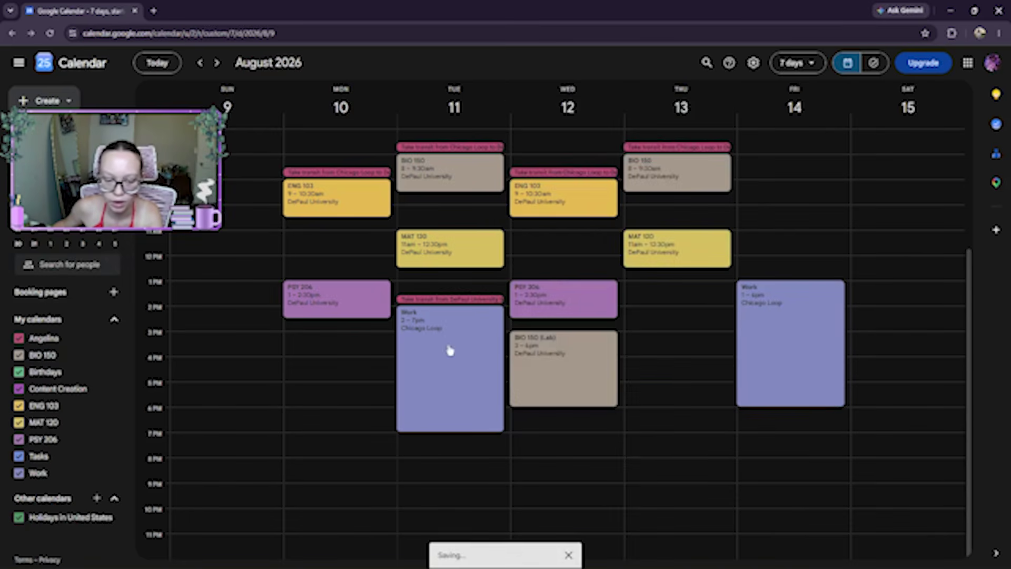
- Make Tuesday's 2:00–7:00pm Work event repeat weekly, save it, and check the recurring events in the following week
left_click(449, 349)
left_click(286, 259)
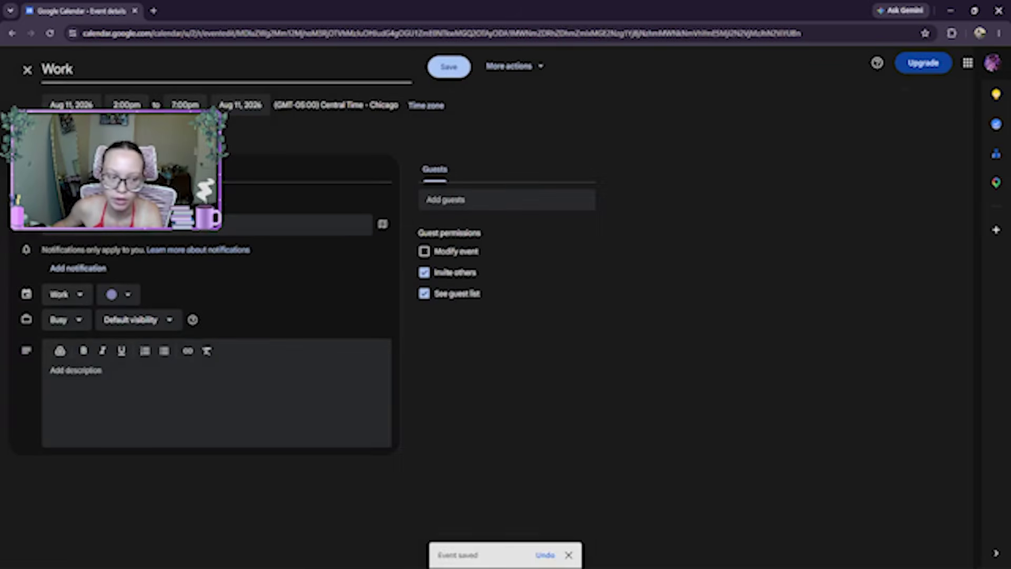
left_click(449, 66)
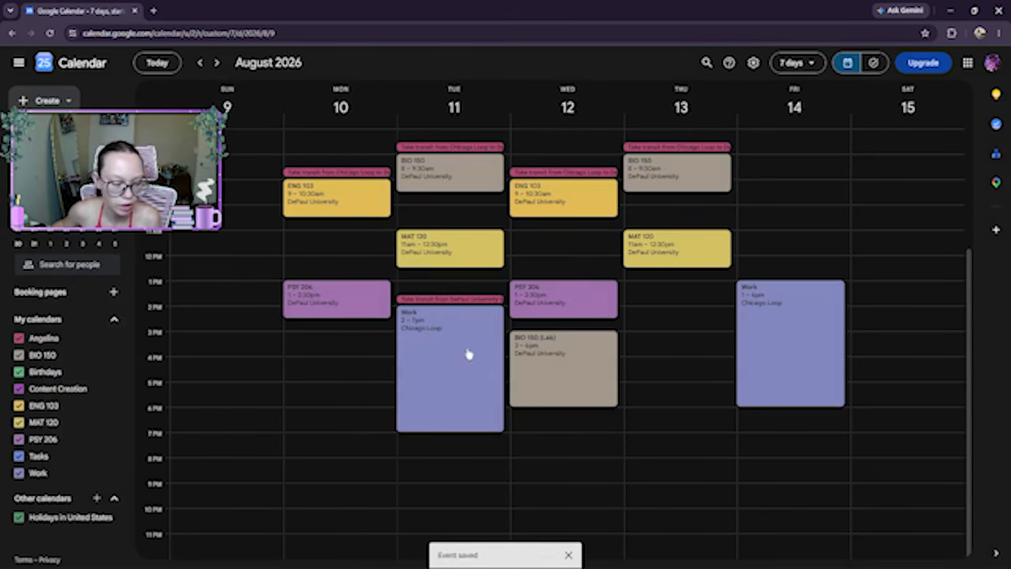
left_click(216, 63)
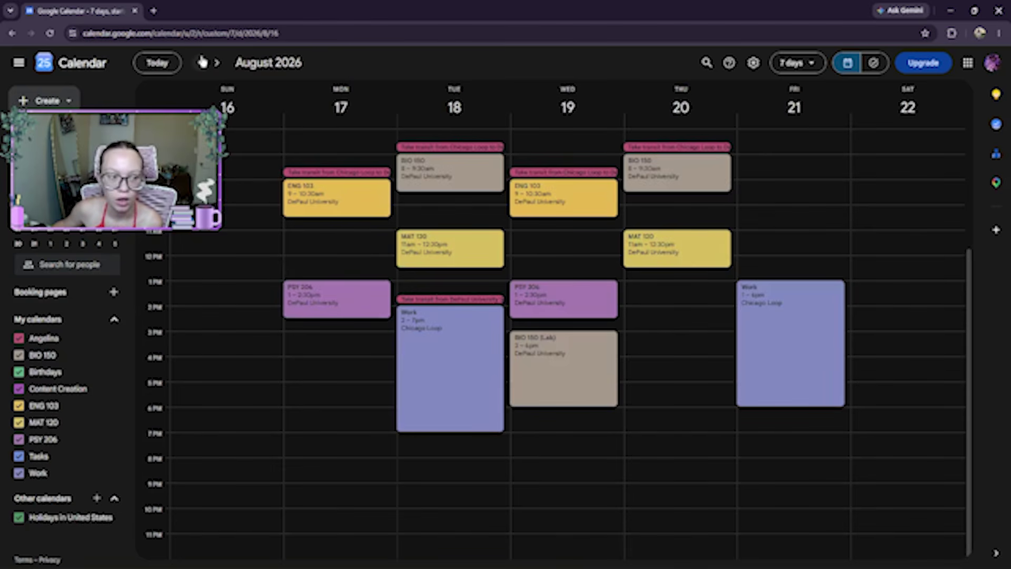
left_click(200, 62)
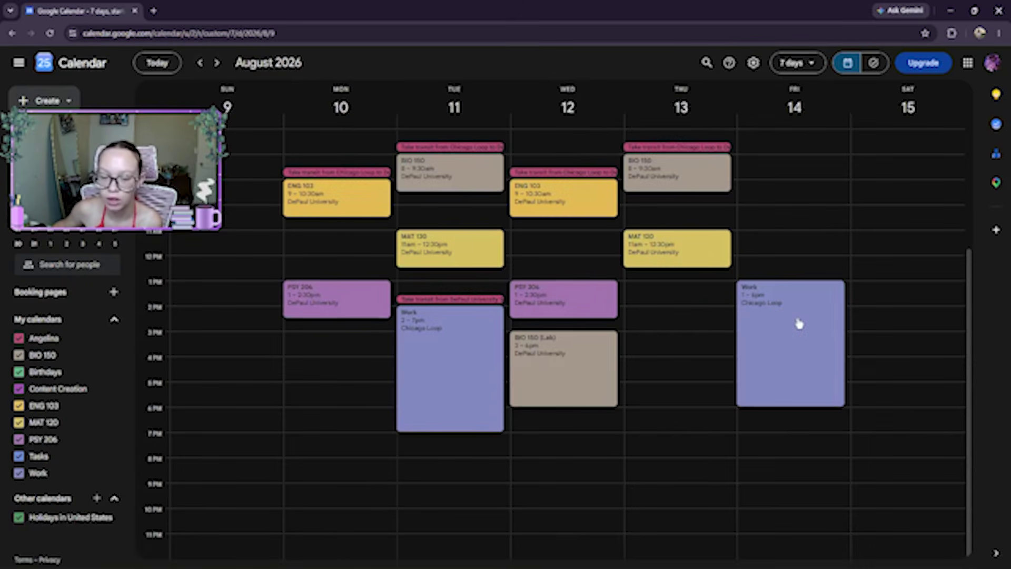
- Find transit directions from DePaul University to Friday's Work event, arriving by 1:00 PM, add the 12:35–12:56 PM Red Line trip to the calendar, and reload
left_click(799, 324)
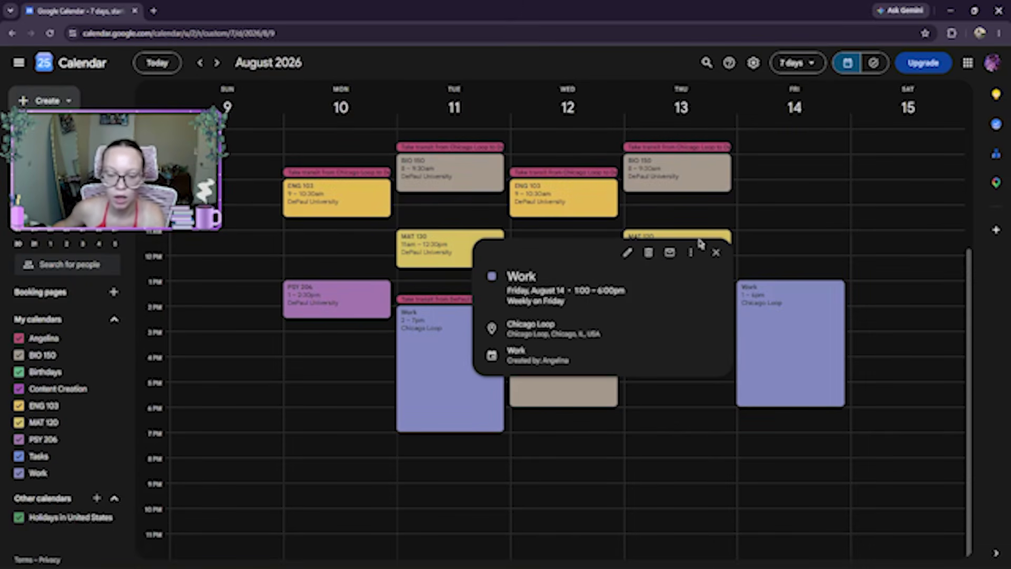
left_click(583, 329)
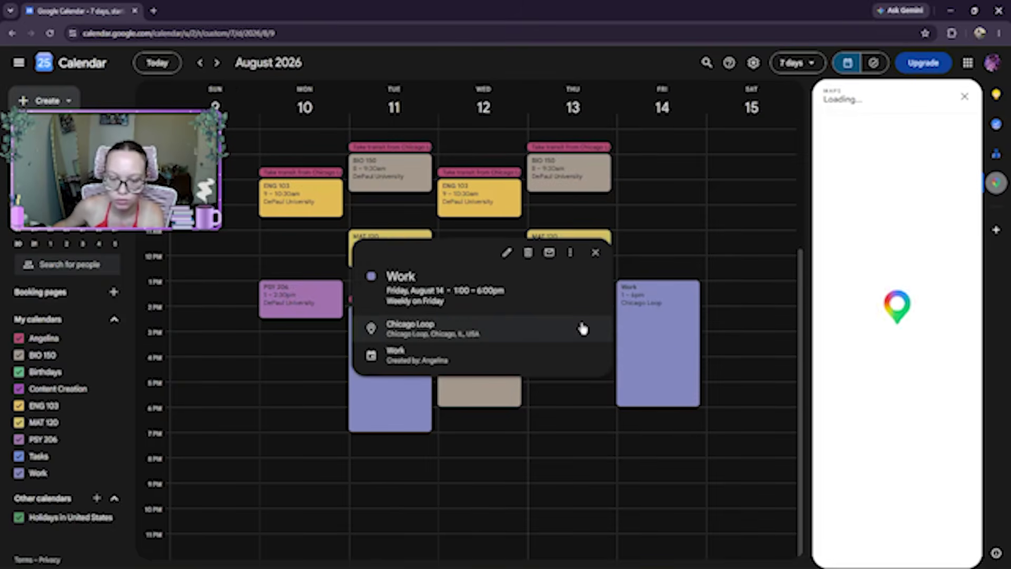
left_click(869, 525)
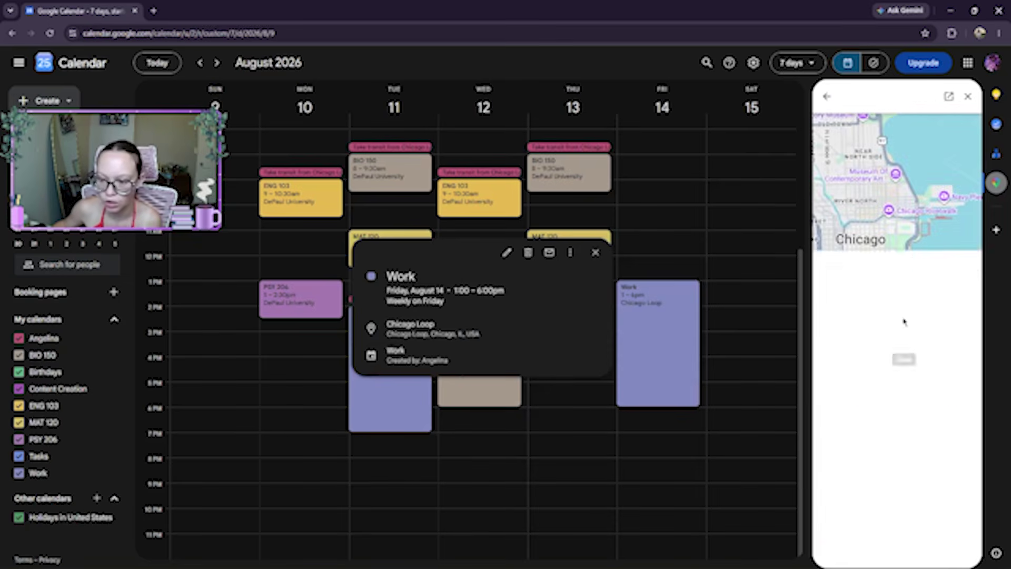
left_click(894, 316)
left_click(915, 259)
type("d")
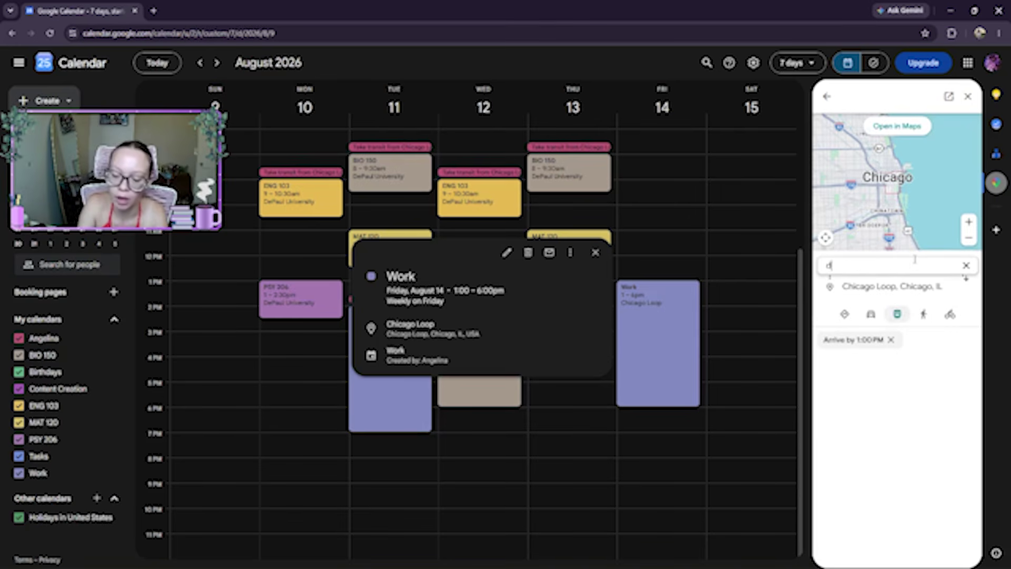
type("epaul")
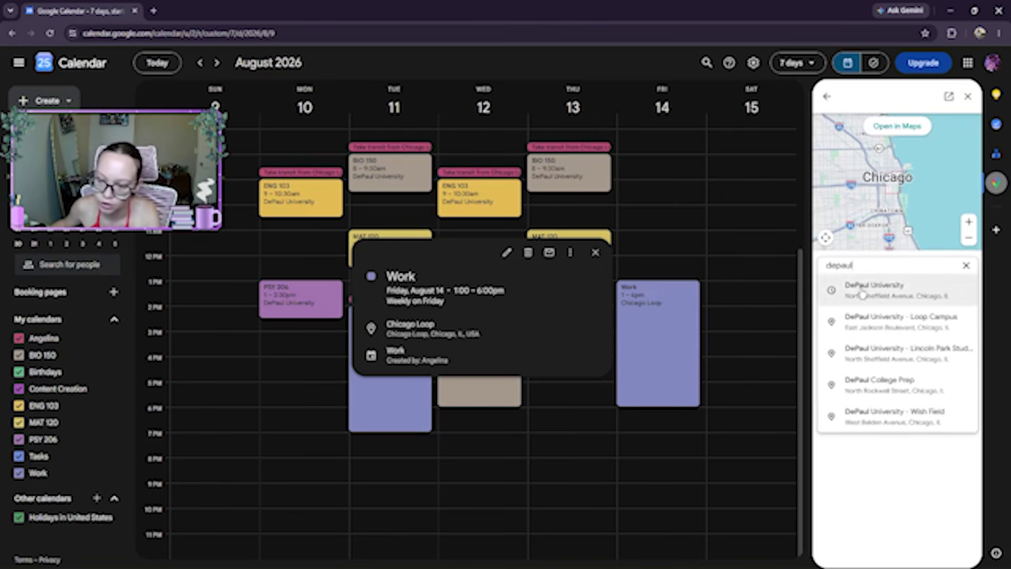
left_click(864, 288)
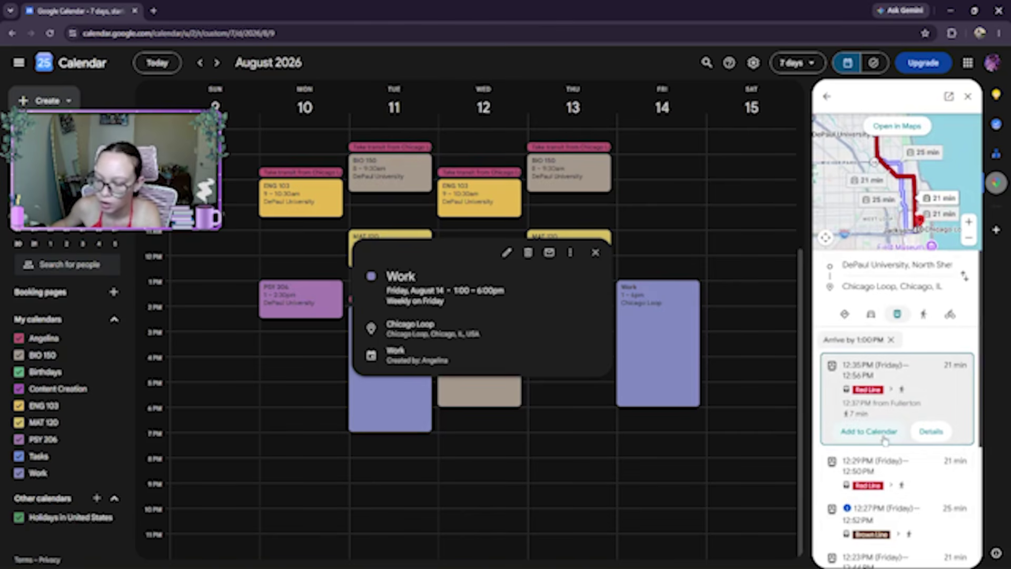
left_click(596, 252)
left_click(49, 40)
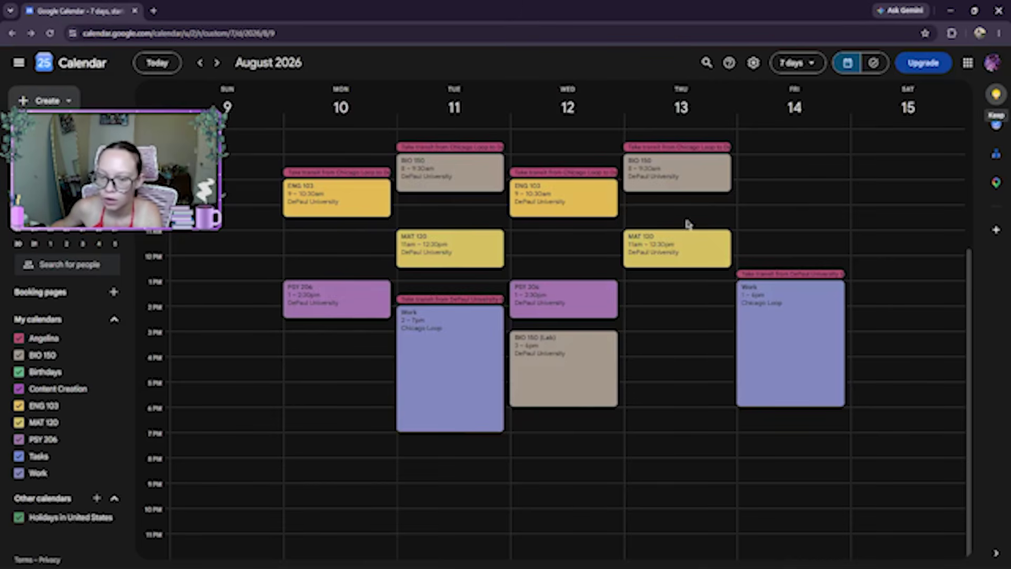
- Make Friday's 12:35–12:56pm transit event from DePaul University to Chicago Loop repeat weekly on Friday, save it, and check its details
left_click(772, 274)
left_click(624, 227)
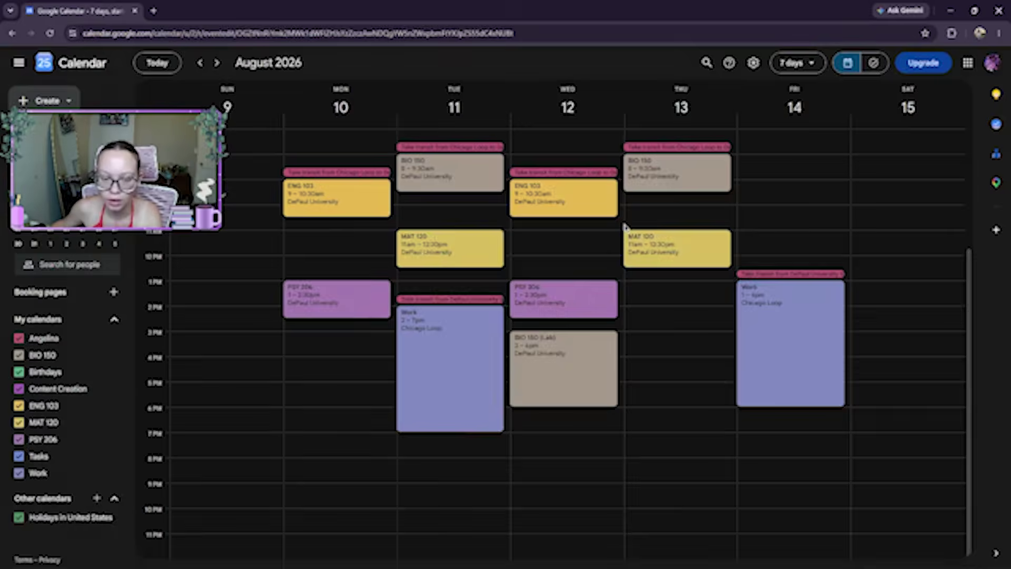
left_click(127, 129)
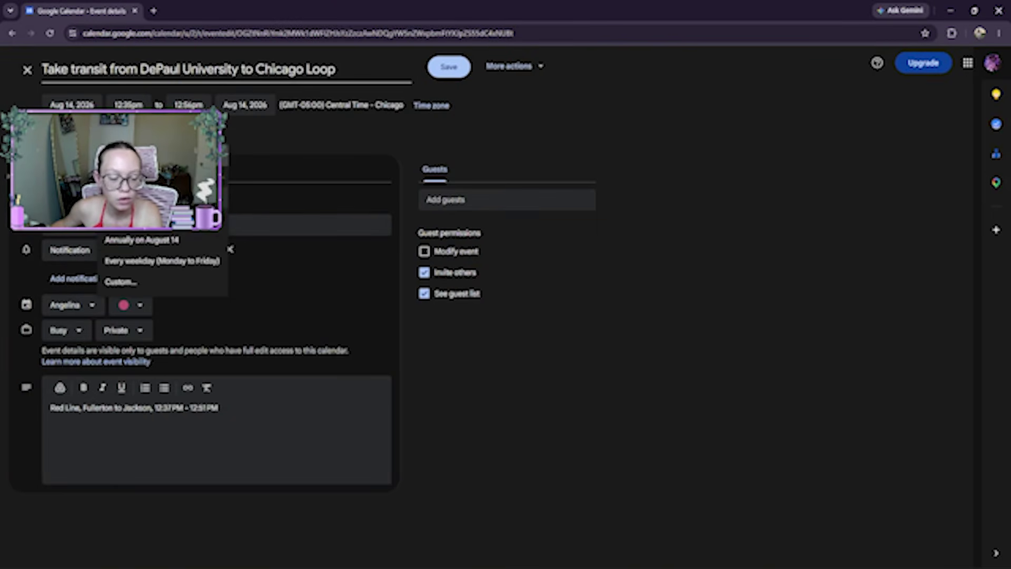
key("Escape")
left_click(454, 67)
left_click(776, 273)
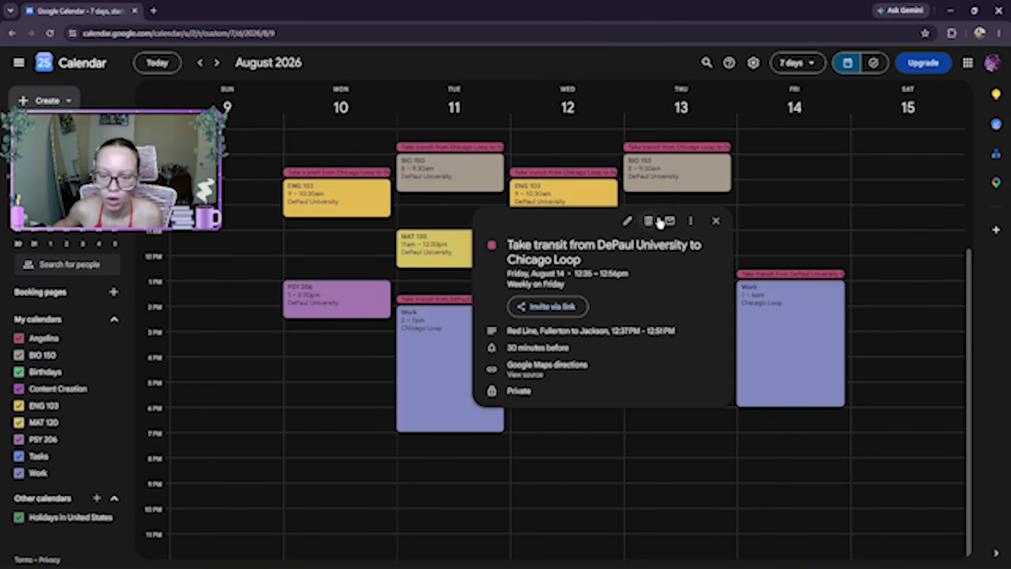
left_click(715, 221)
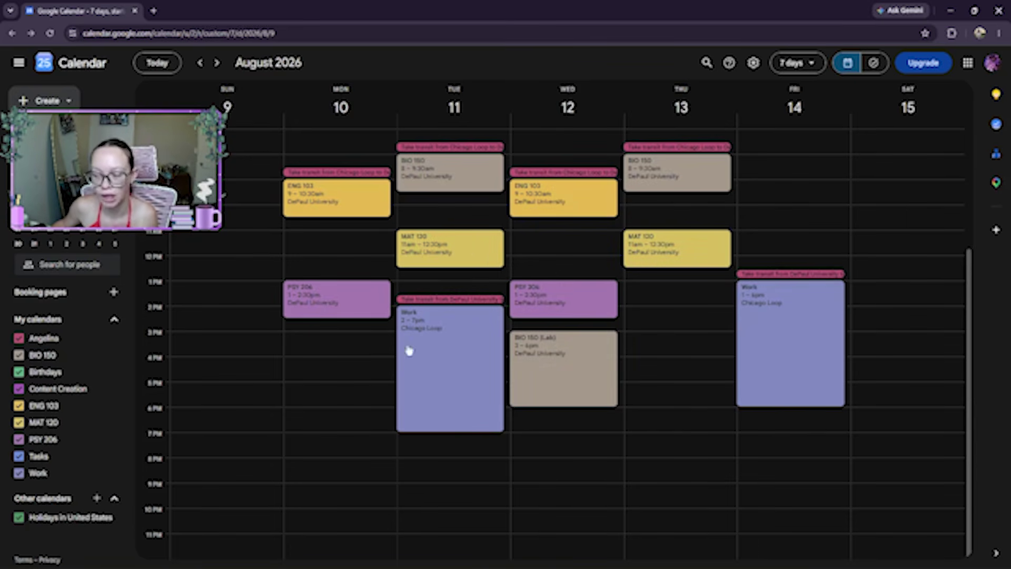
- Create an event titled Morning Routine on Monday, August 10, from 6:00am to 8:00am
scroll(563, 347, "up", 3)
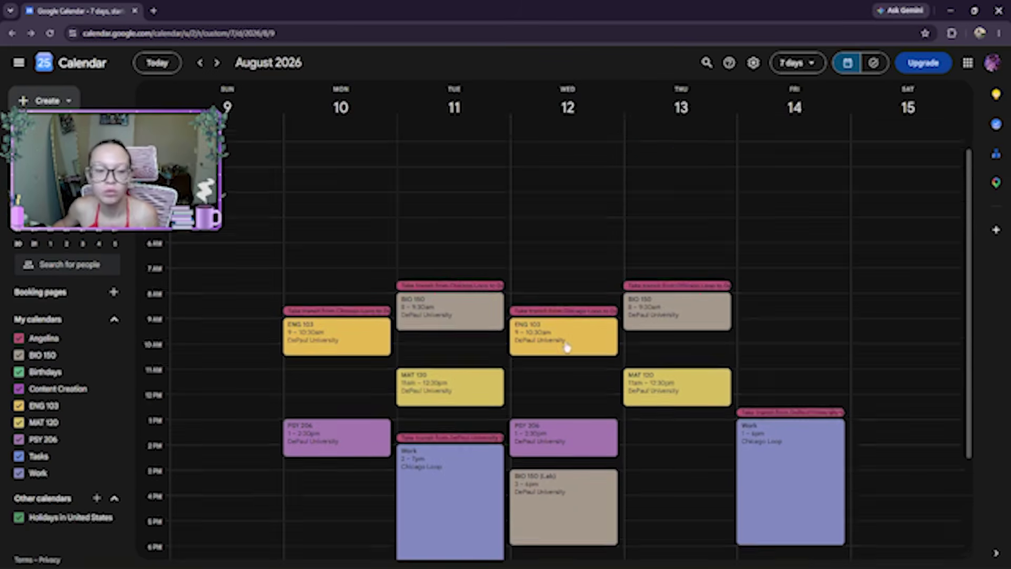
scroll(551, 413, "down", 3)
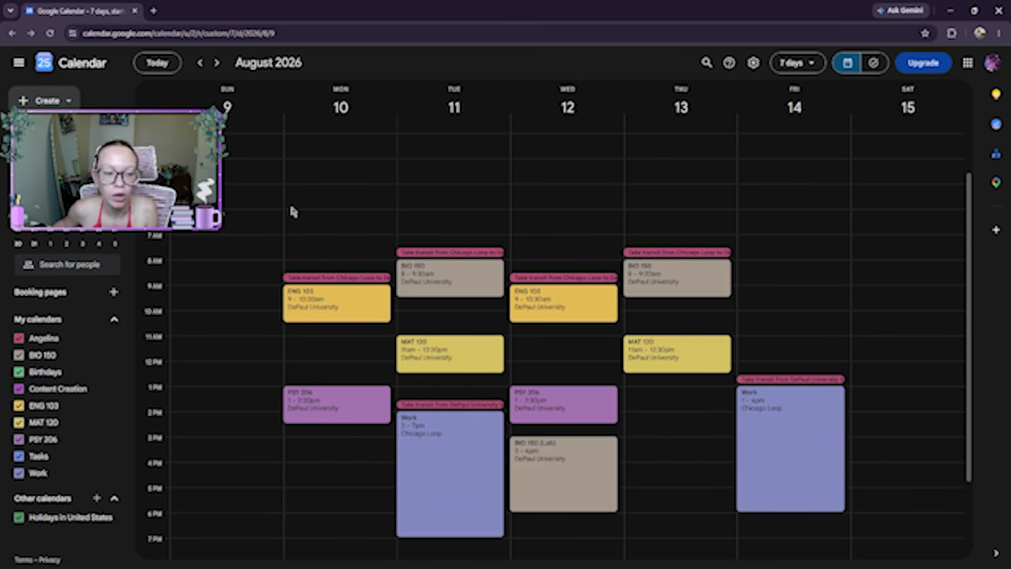
left_click_drag(294, 213, 308, 263)
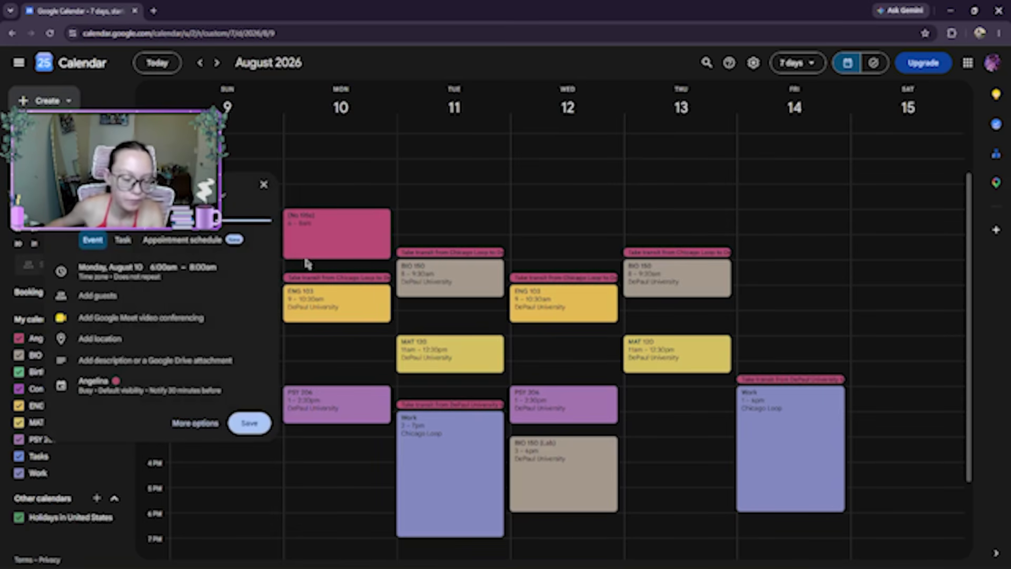
- Make Monday's Morning Routine repeat weekly on Monday and Wednesday, save it, and check the following week
left_click(126, 270)
left_click(120, 318)
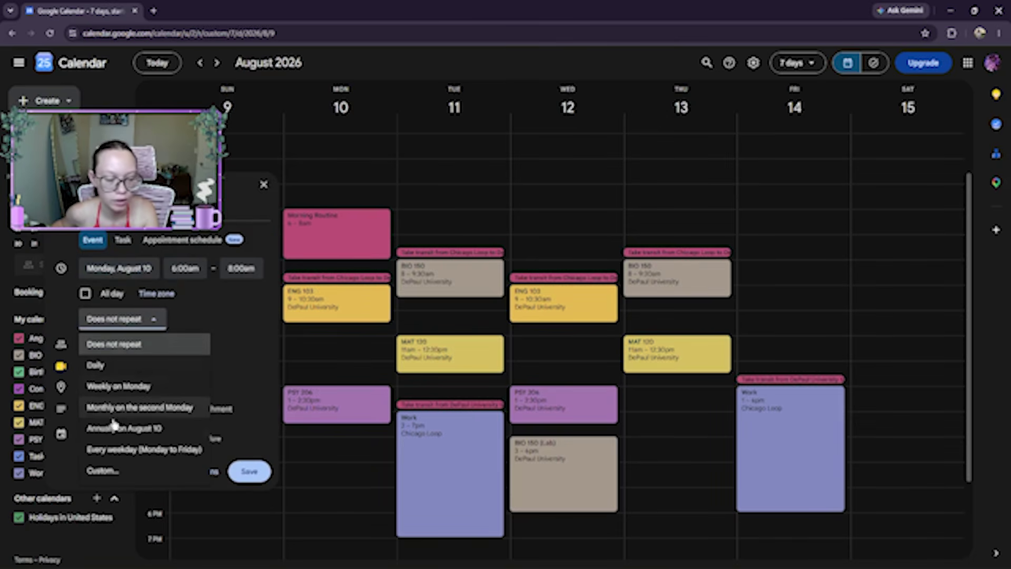
left_click(100, 470)
left_click(484, 283)
left_click(572, 417)
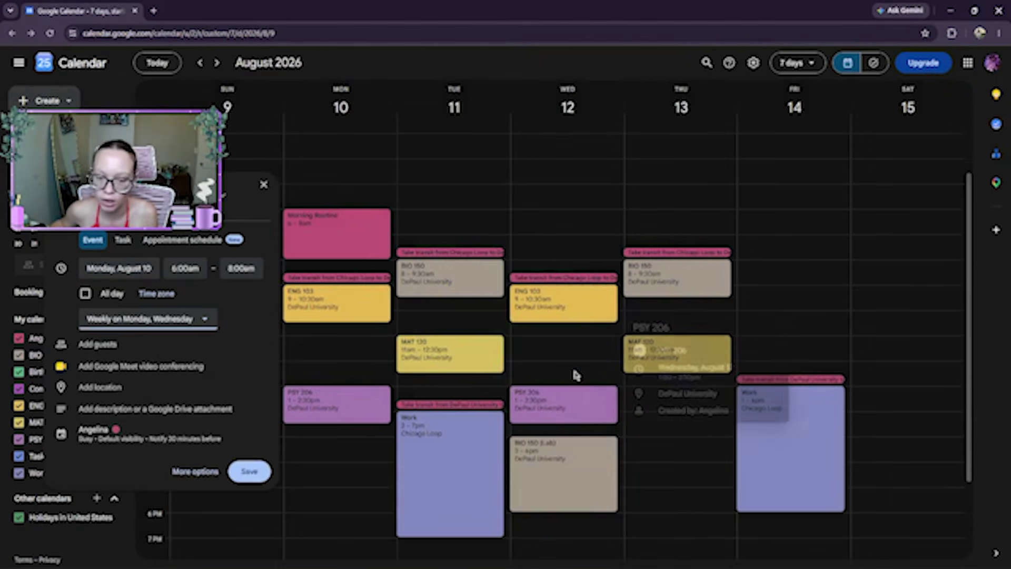
left_click(247, 471)
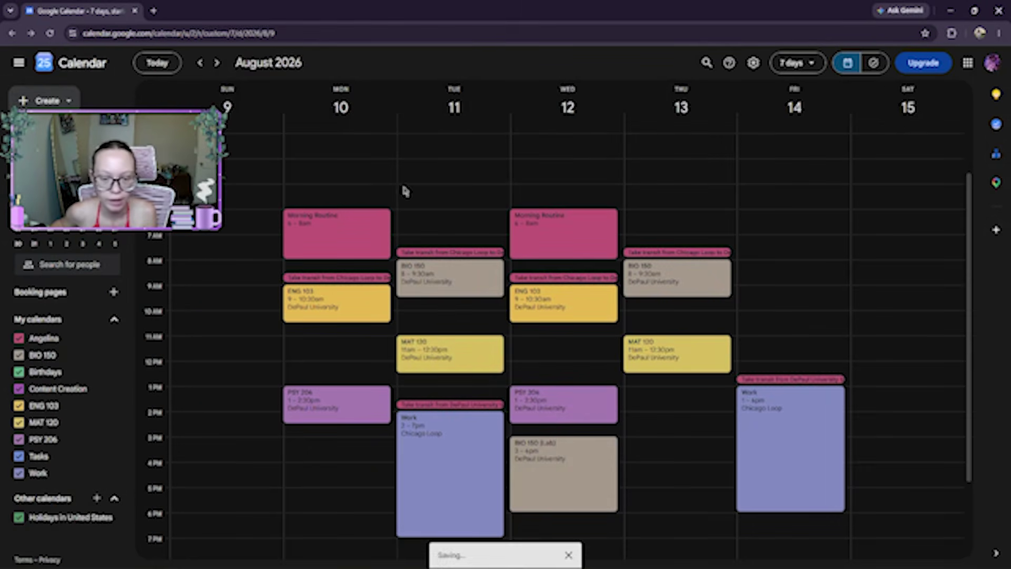
left_click(217, 63)
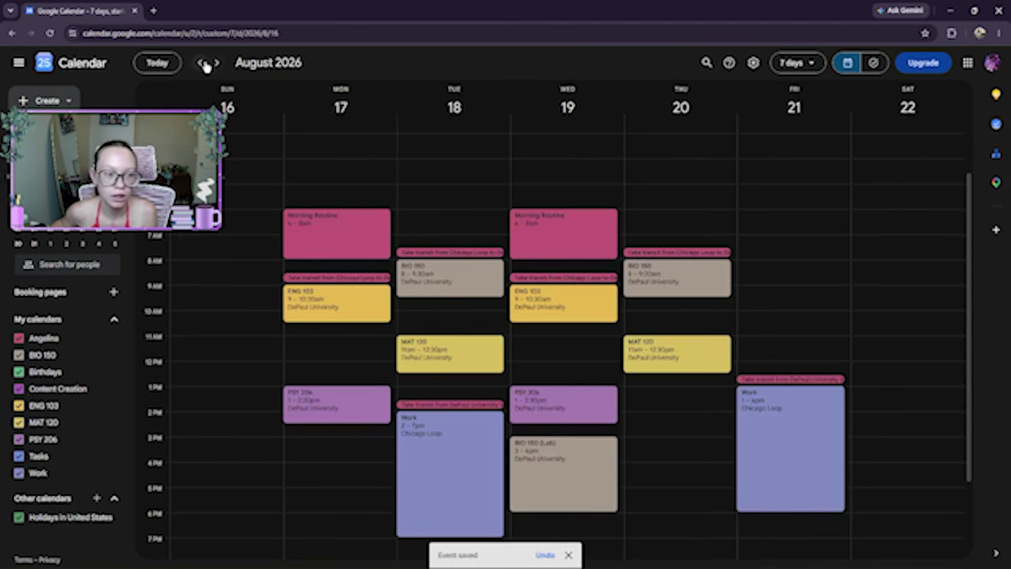
left_click(201, 63)
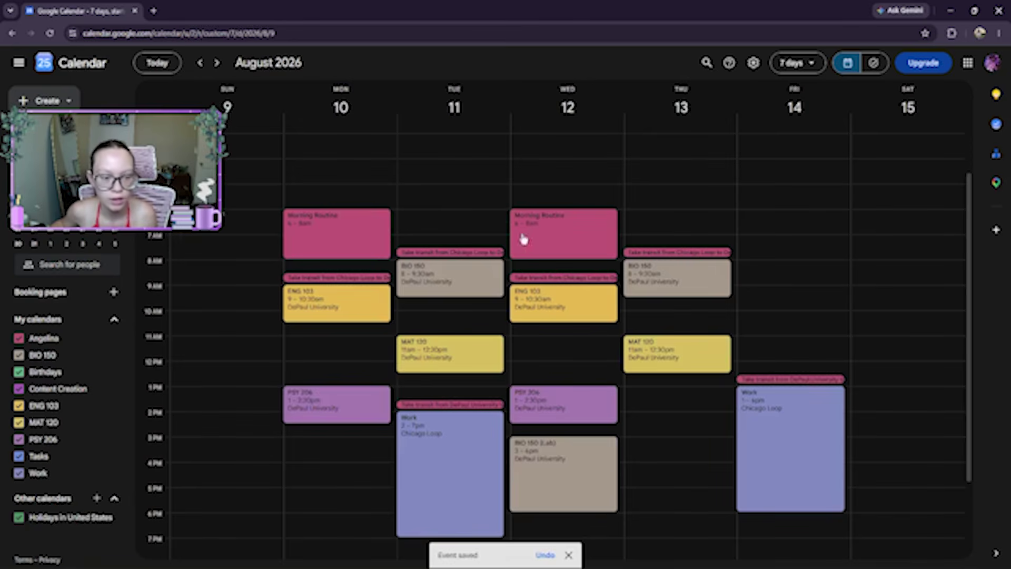
- Create an event titled Morning Routine on Tuesday, August 11, from 5:00am to 7:00am
left_click_drag(436, 190, 435, 231)
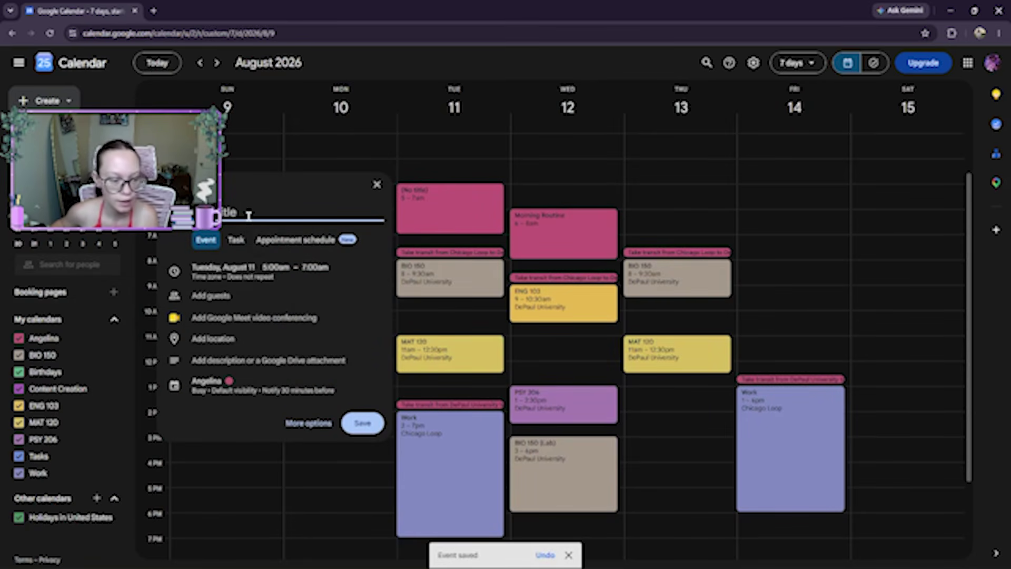
type("Mo")
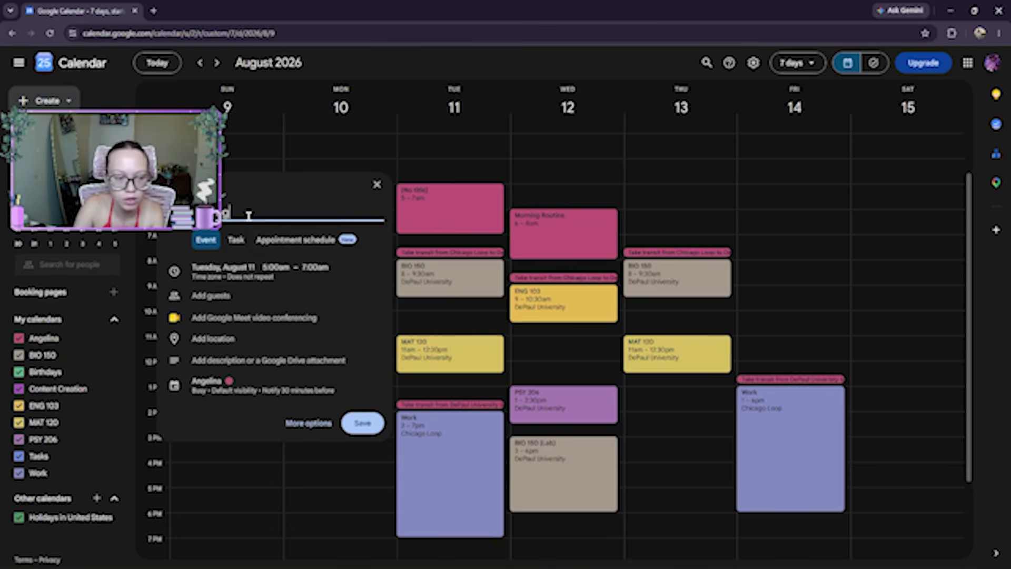
type("rning Routine")
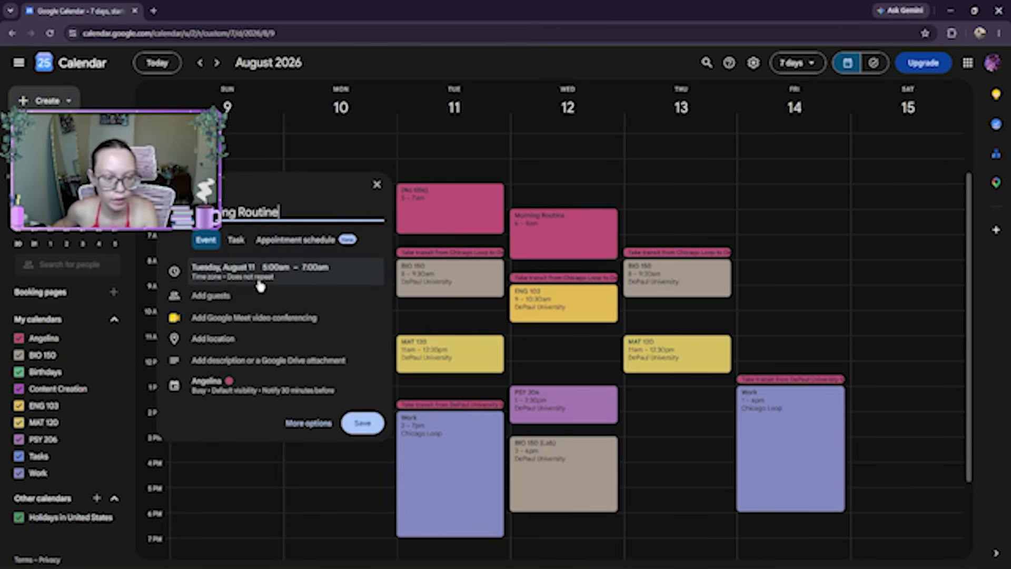
- Make Tuesday's Morning Routine repeat weekly on Tuesday and Thursday, never ending, and save it
left_click(260, 286)
left_click(254, 319)
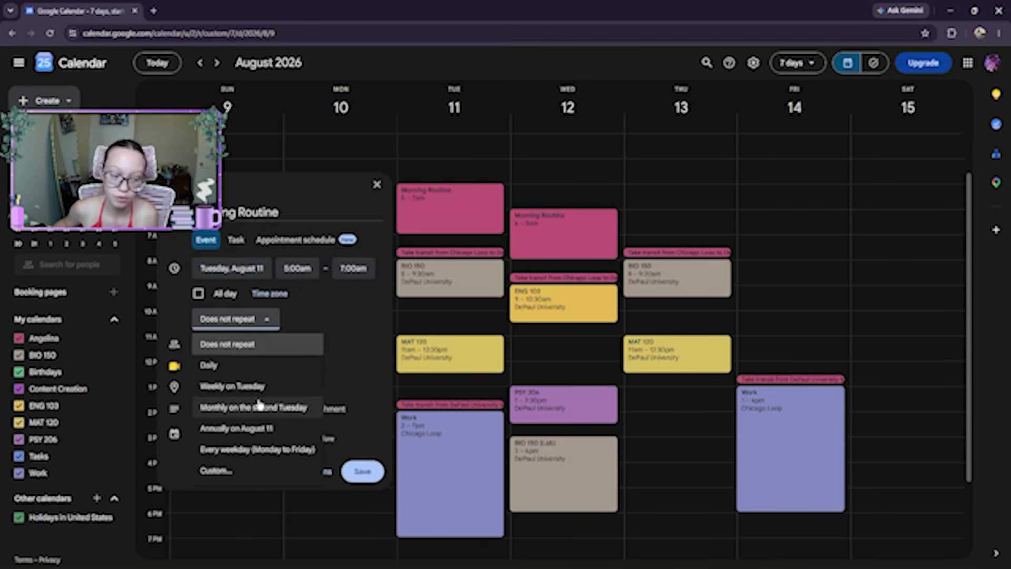
left_click(261, 468)
left_click(502, 283)
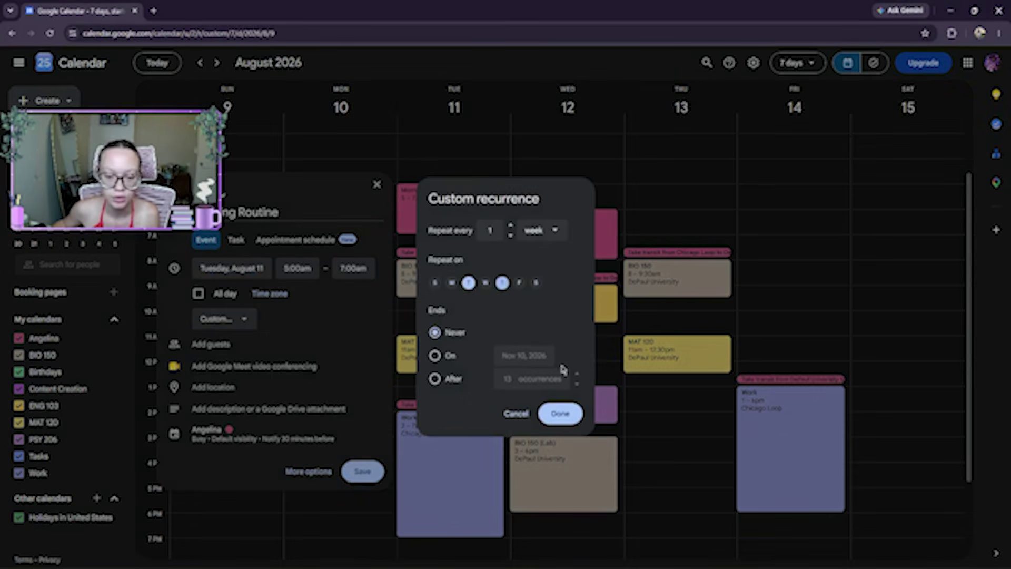
left_click(559, 413)
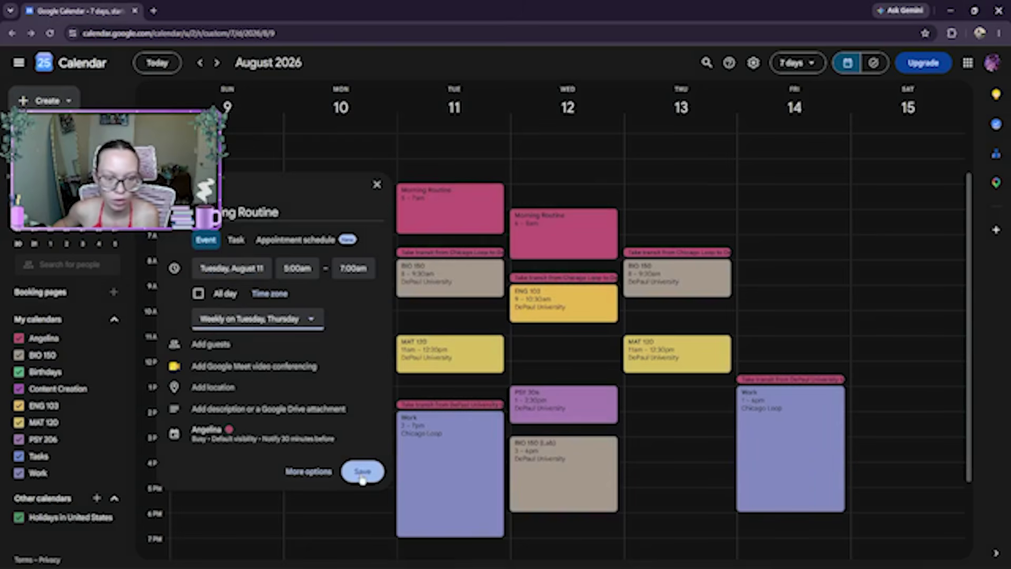
left_click(362, 472)
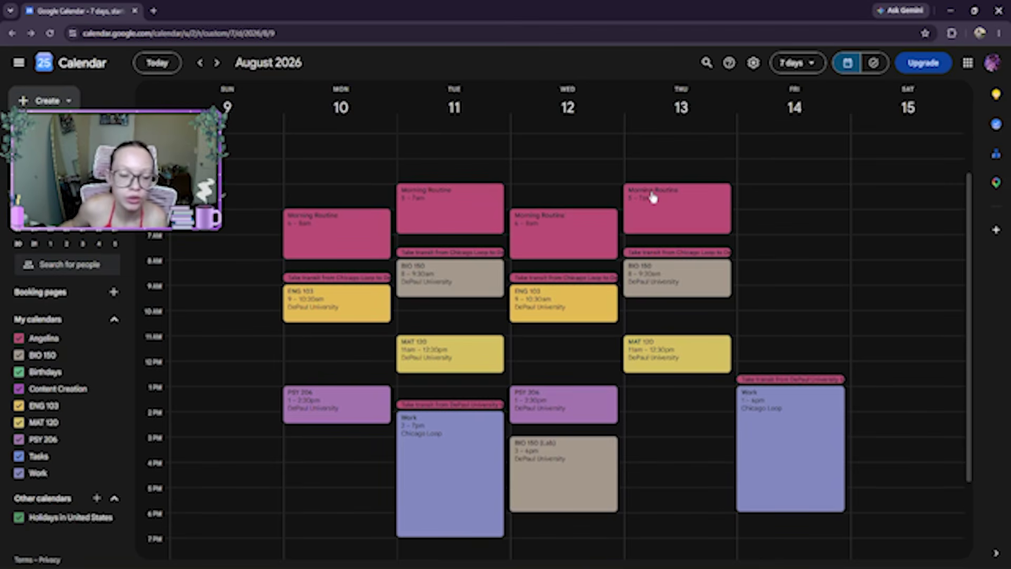
- Add a Lunch event on Tuesday, August 11, from 10:00am to 10:30am, and delete it again
left_click(453, 313)
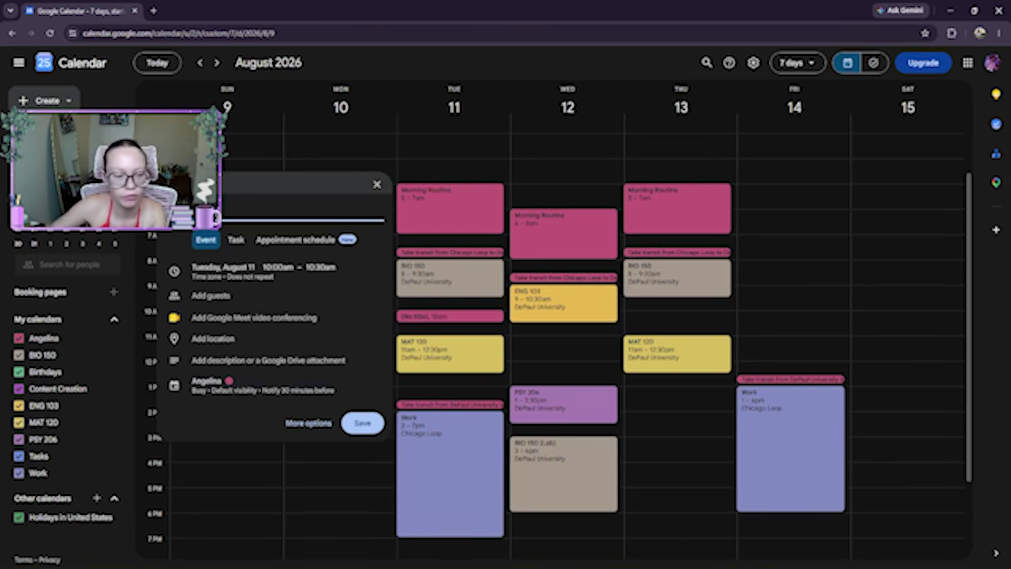
left_click(362, 423)
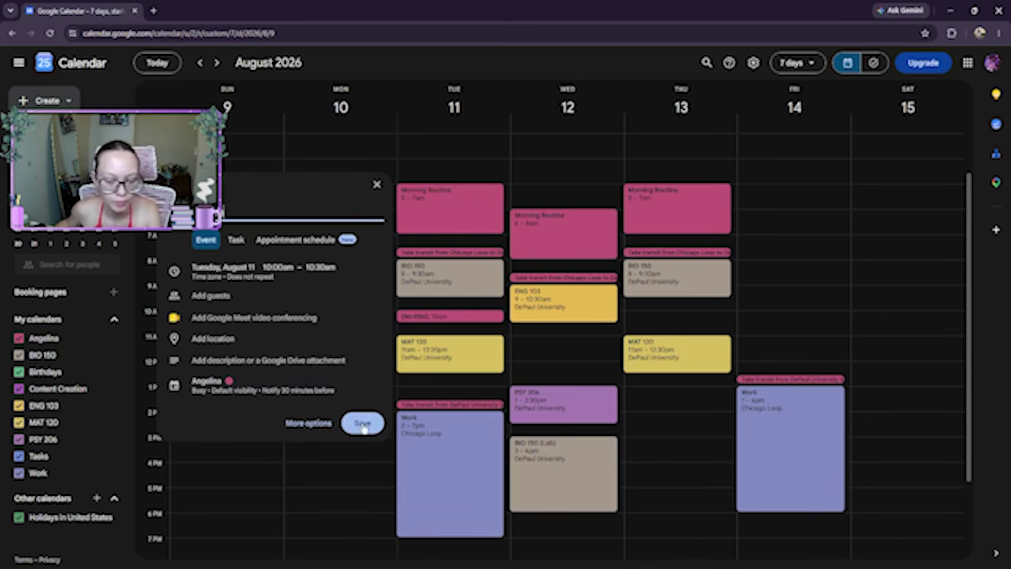
right_click(431, 320)
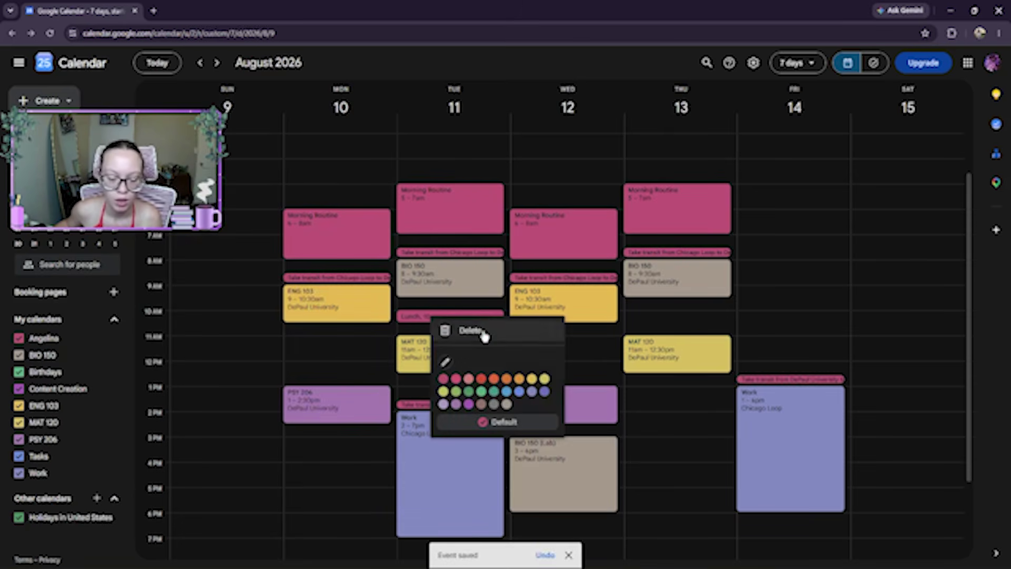
left_click(482, 332)
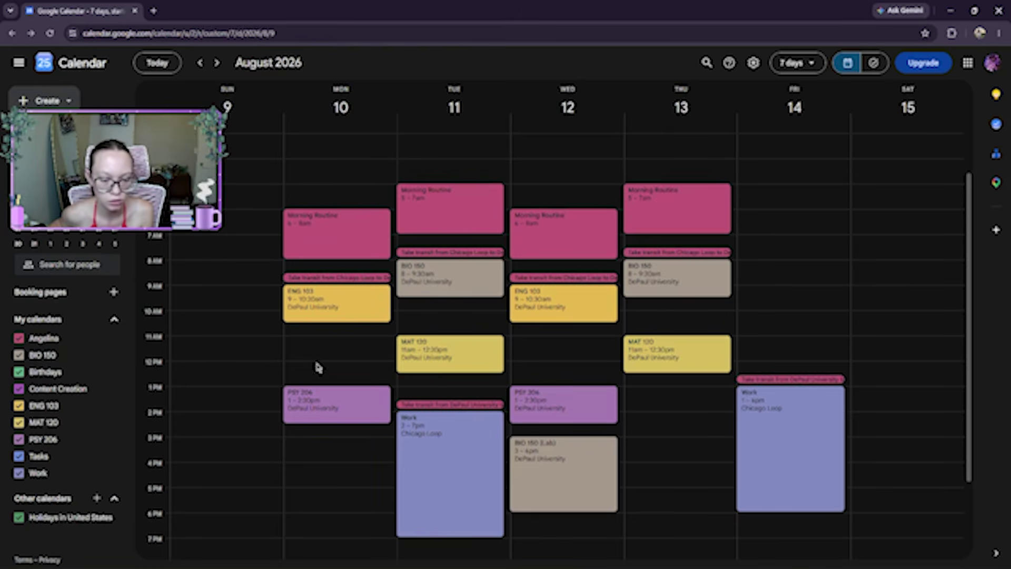
- Create an ENG 103 Work Time event on Monday, August 10, 11:00am–12:30pm, in the ENG 103 calendar
left_click_drag(329, 339, 328, 363)
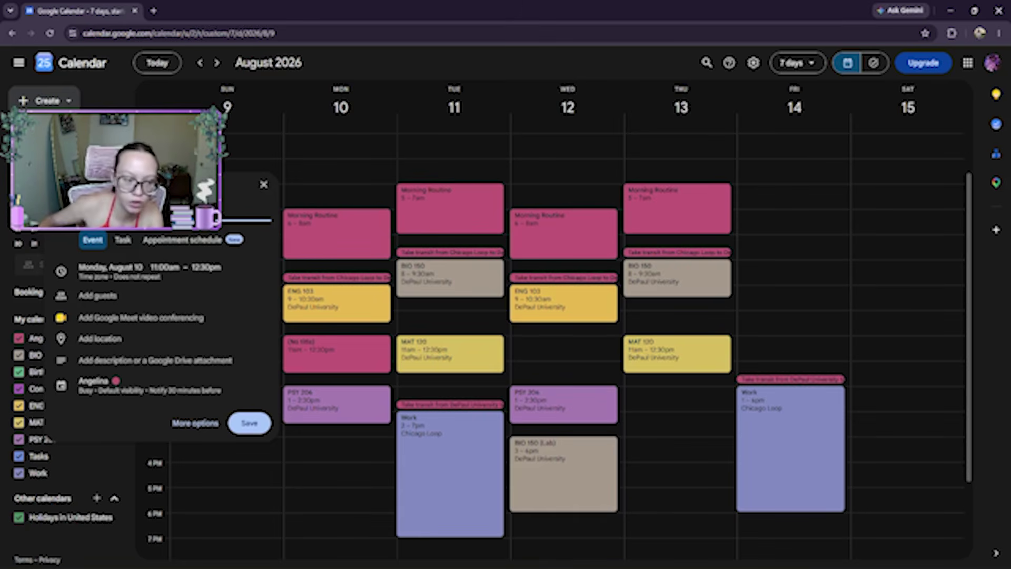
left_click(87, 387)
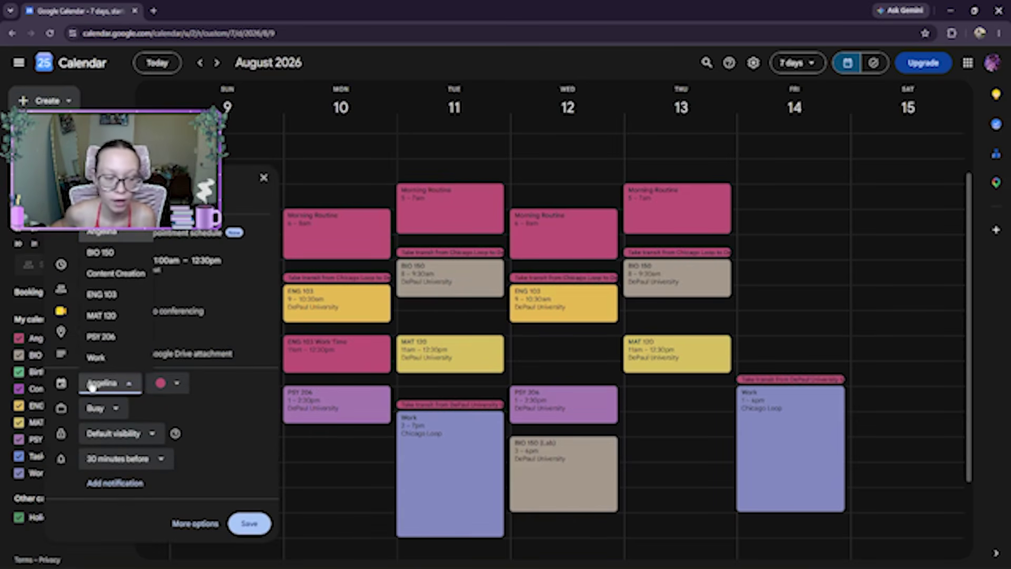
left_click(108, 293)
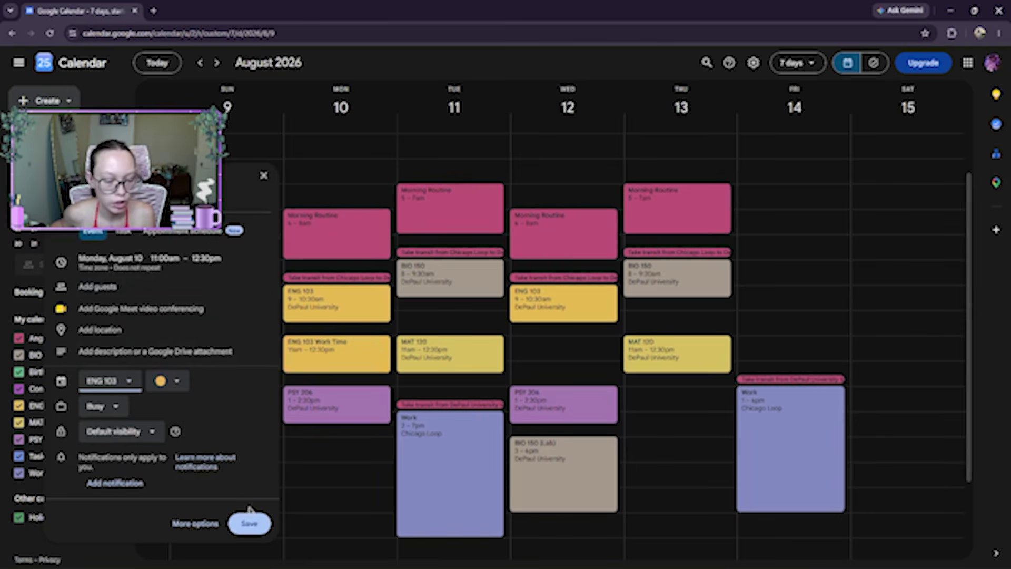
- Make the ENG 103 Work Time event repeat weekly on Monday and Wednesday and save it
left_click(106, 258)
left_click(120, 261)
left_click(168, 412)
left_click(485, 282)
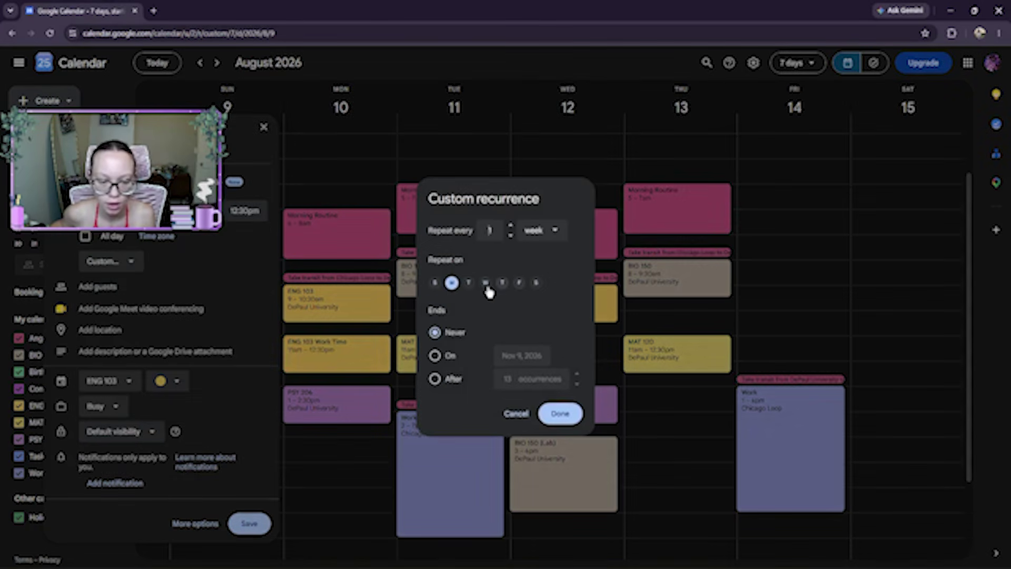
left_click(560, 413)
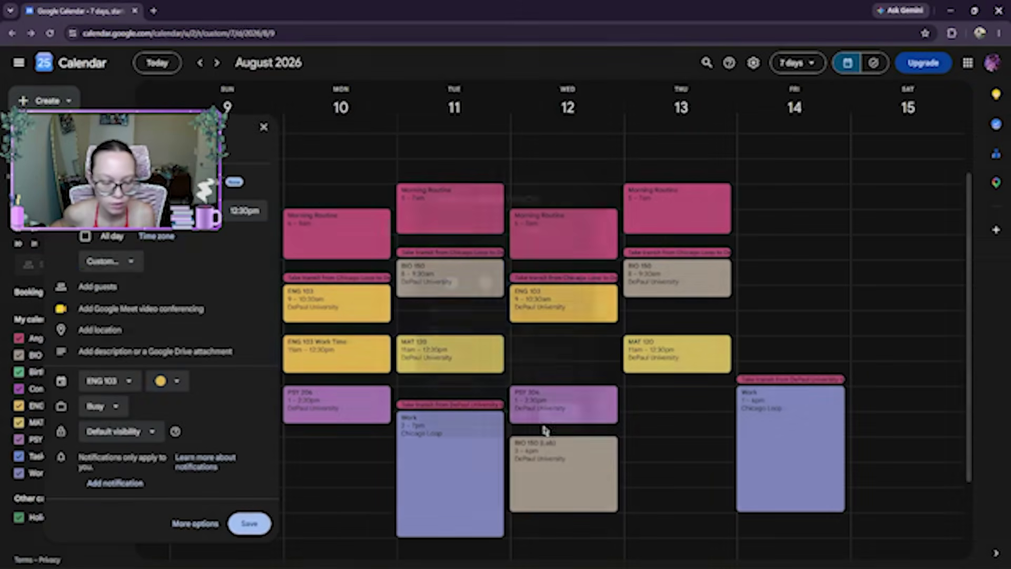
left_click(250, 523)
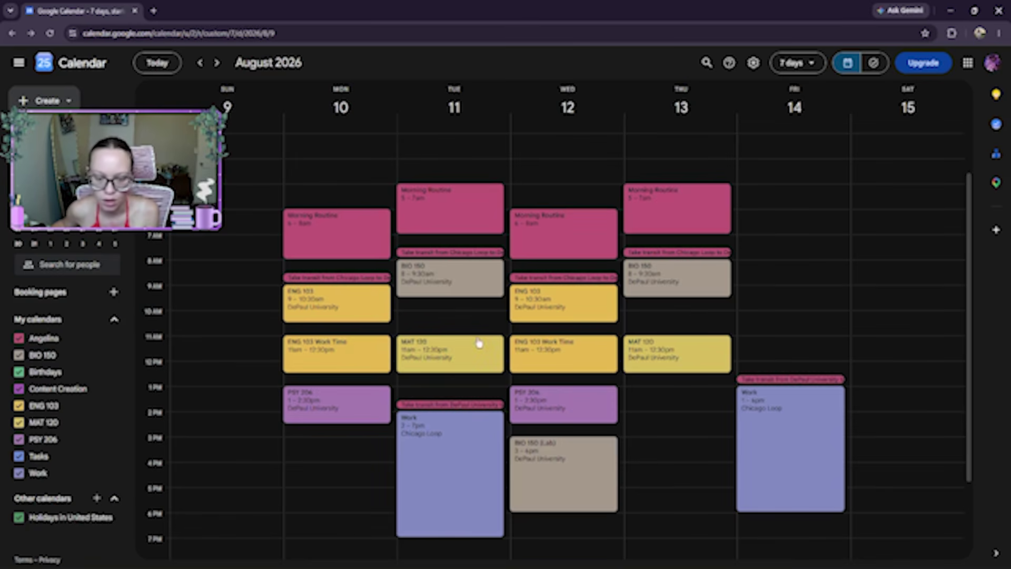
- Start a task titled MAT 120 Homework #4 on Tuesday, August 11, from 8:00pm to 9:00pm
scroll(634, 374, "down", 3)
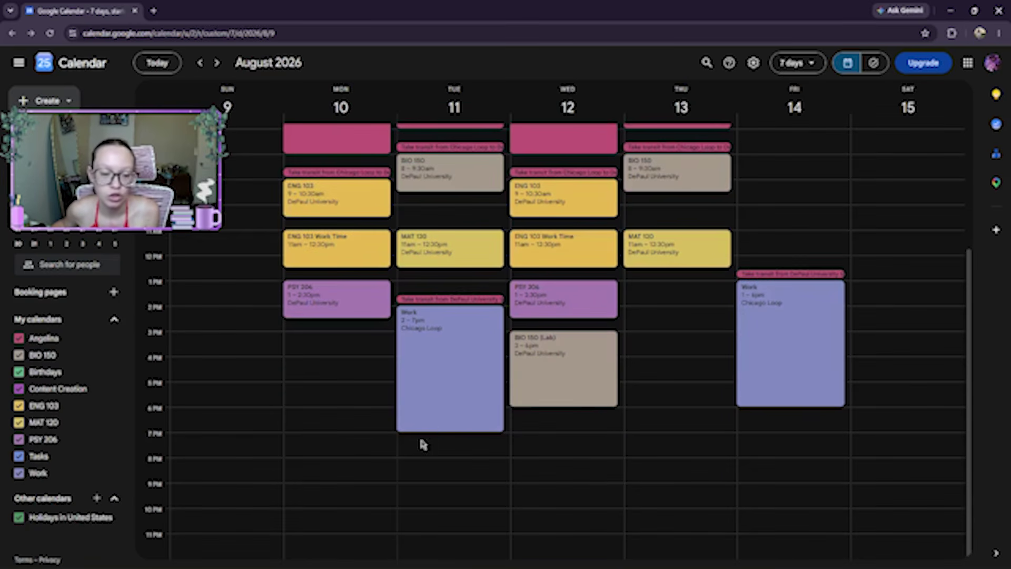
left_click(466, 462)
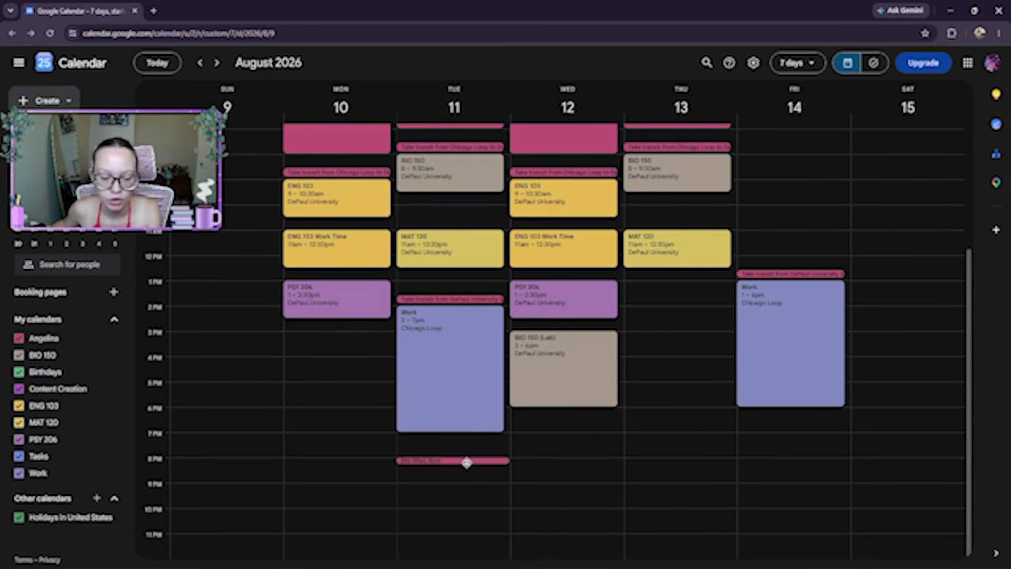
left_click_drag(466, 462, 467, 469)
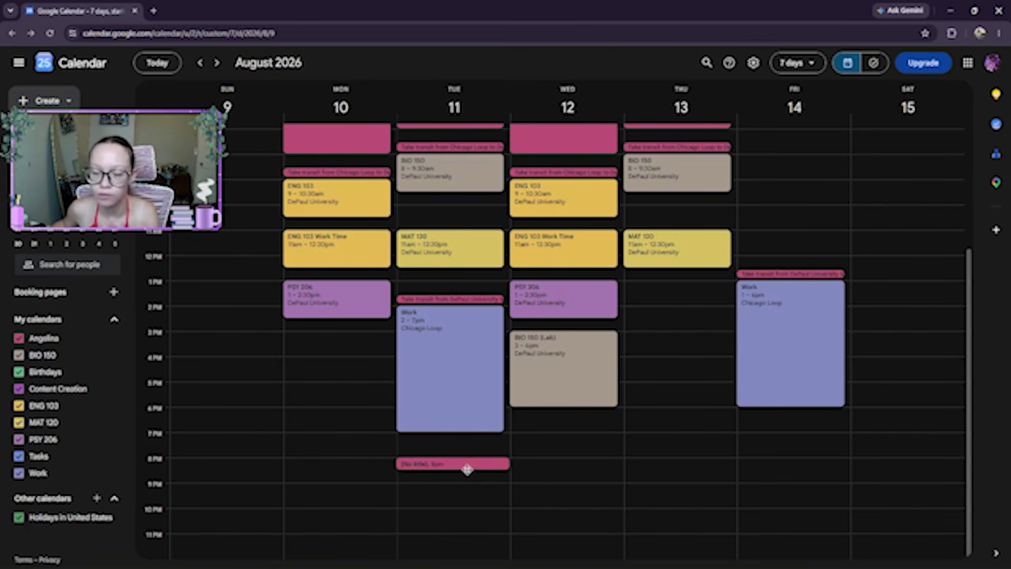
left_click_drag(467, 469, 471, 482)
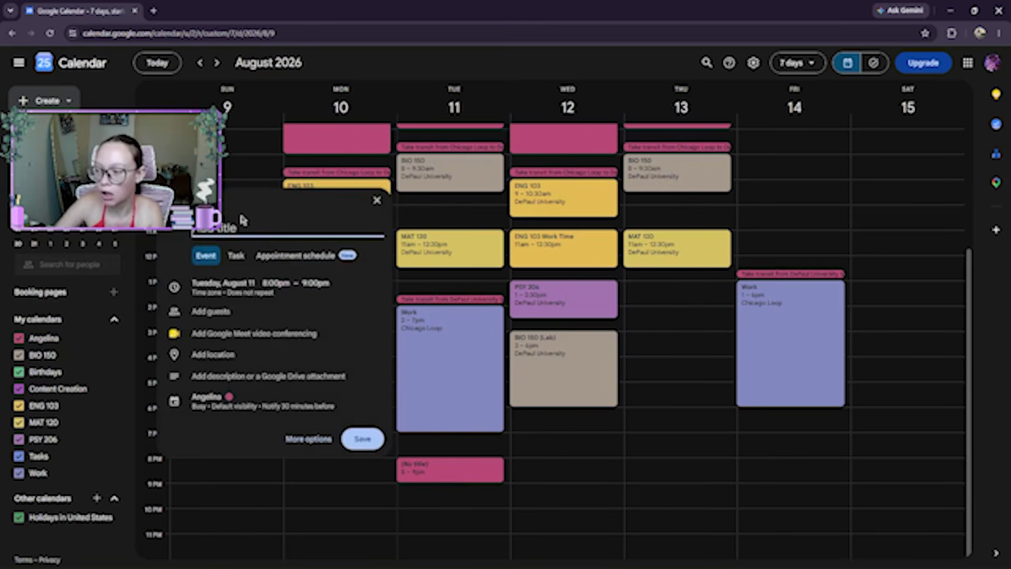
left_click(238, 257)
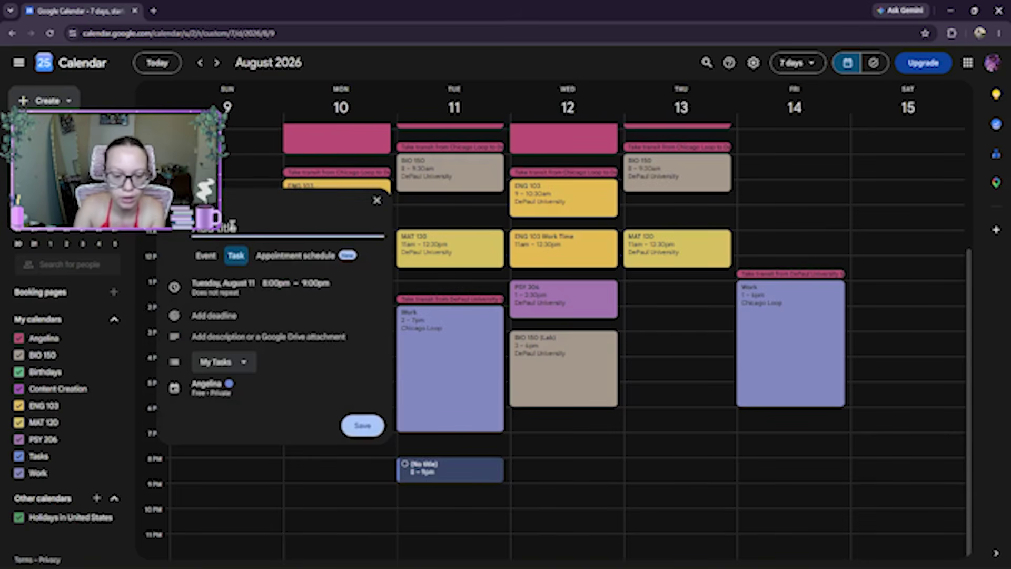
type("MAT 120")
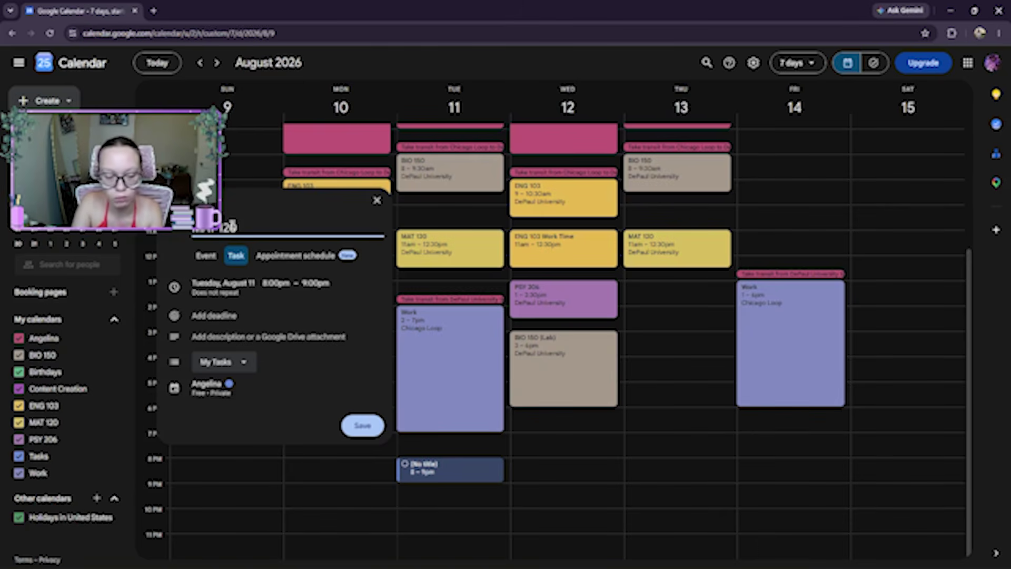
type("Hom")
type("e")
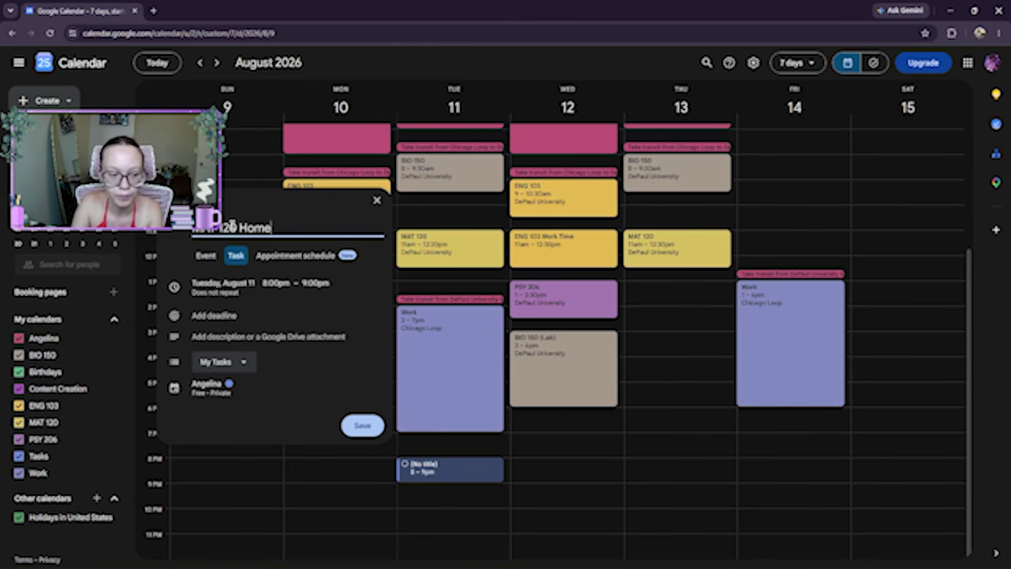
type("work #3")
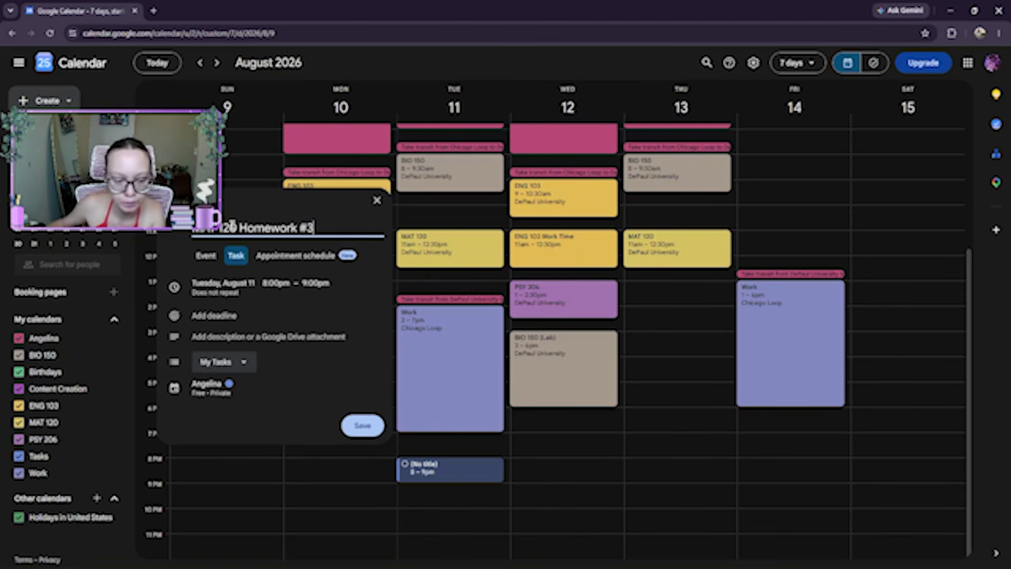
key("BackSpace")
type("4")
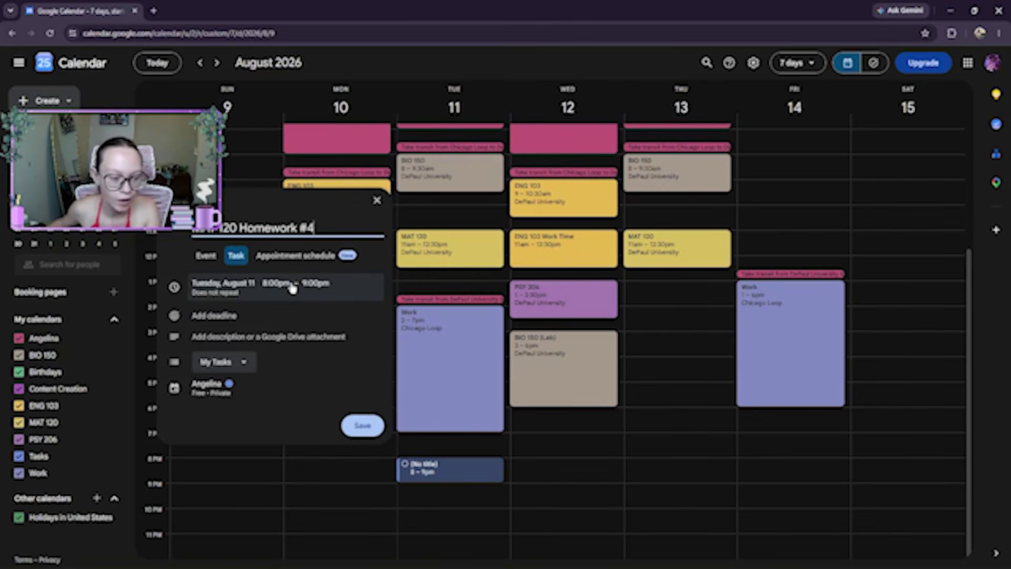
- Try a 9:30pm end time for the MAT 120 Homework #4 task and set it back to 9:00pm
left_click(220, 299)
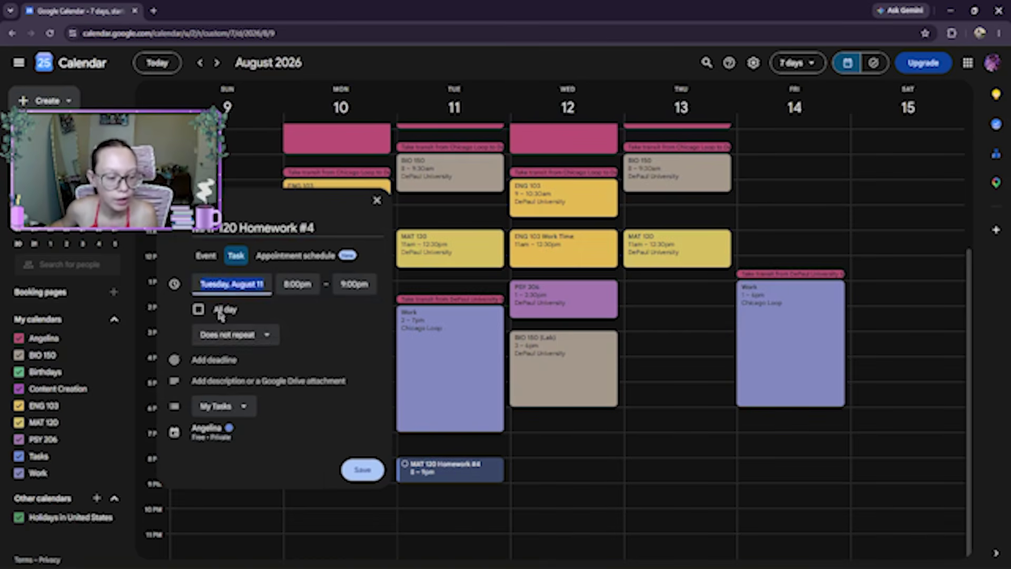
left_click(229, 335)
left_click(229, 334)
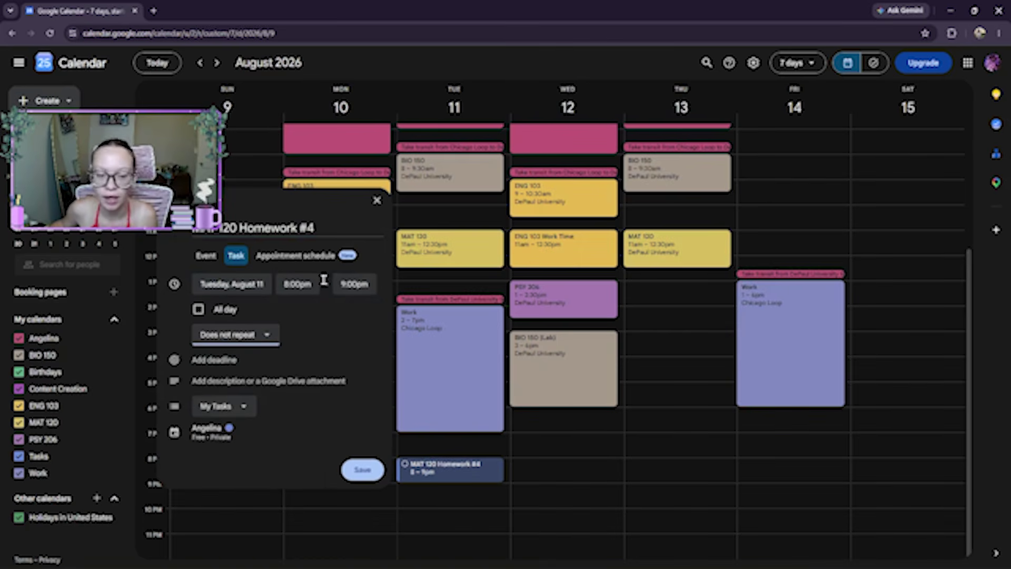
left_click(354, 284)
left_click(374, 373)
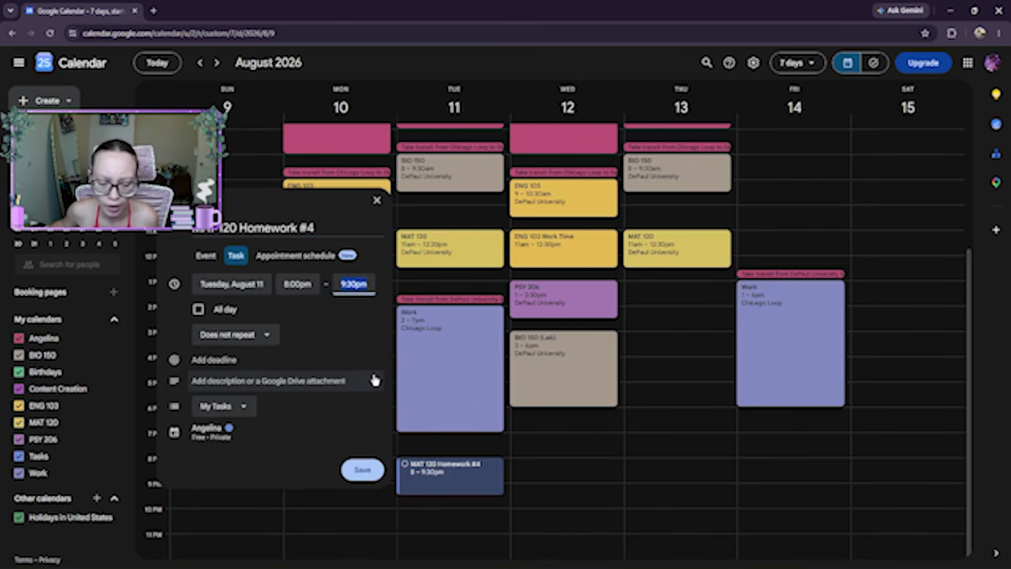
mouse_move(439, 493)
left_mouse_down()
mouse_move(440, 464)
mouse_move(441, 490)
mouse_move(441, 481)
left_mouse_up()
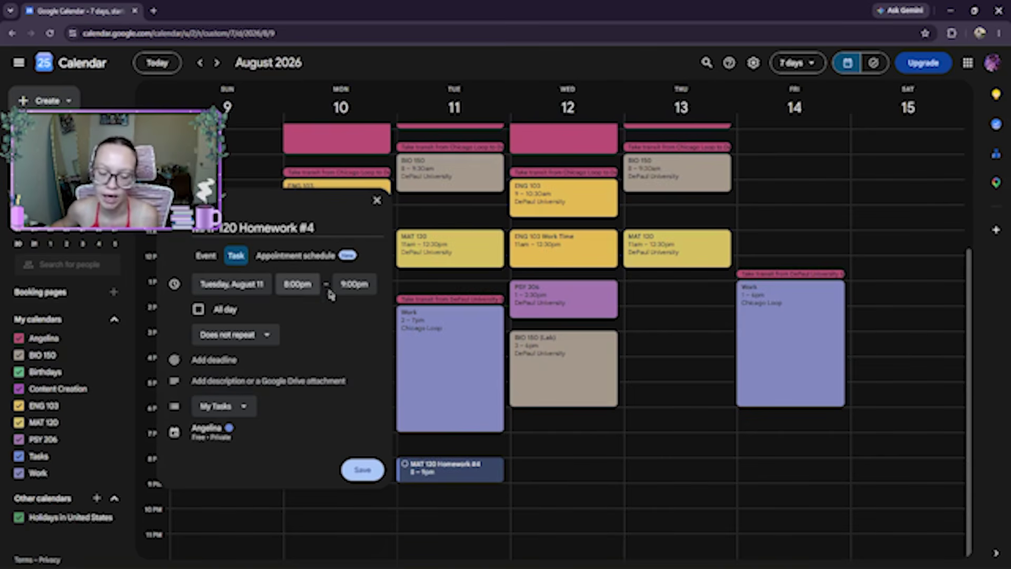
- Try making the MAT 120 Homework #4 task all-day, and turn the all-day setting off again
left_click(208, 435)
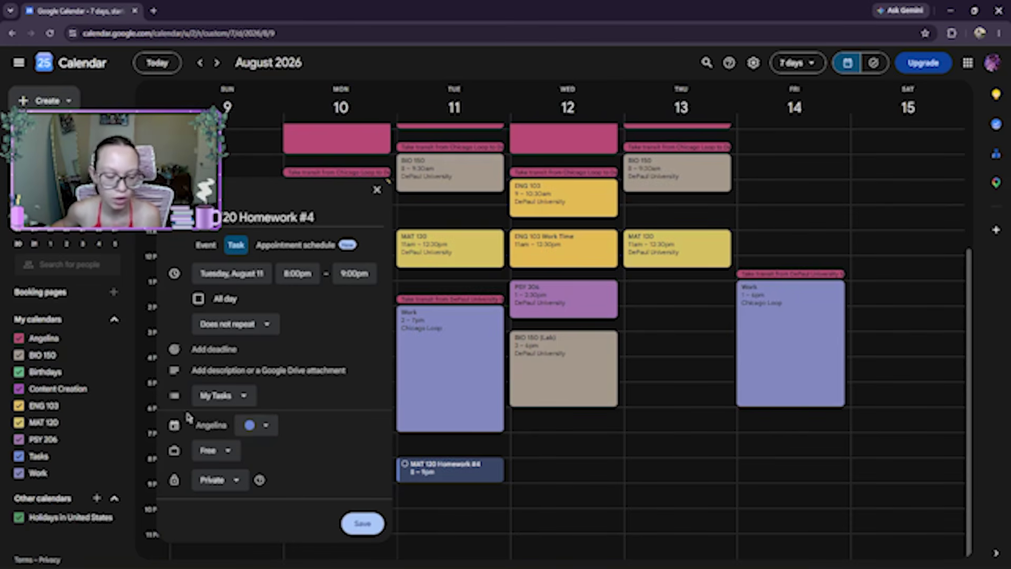
left_click(231, 397)
left_click(233, 399)
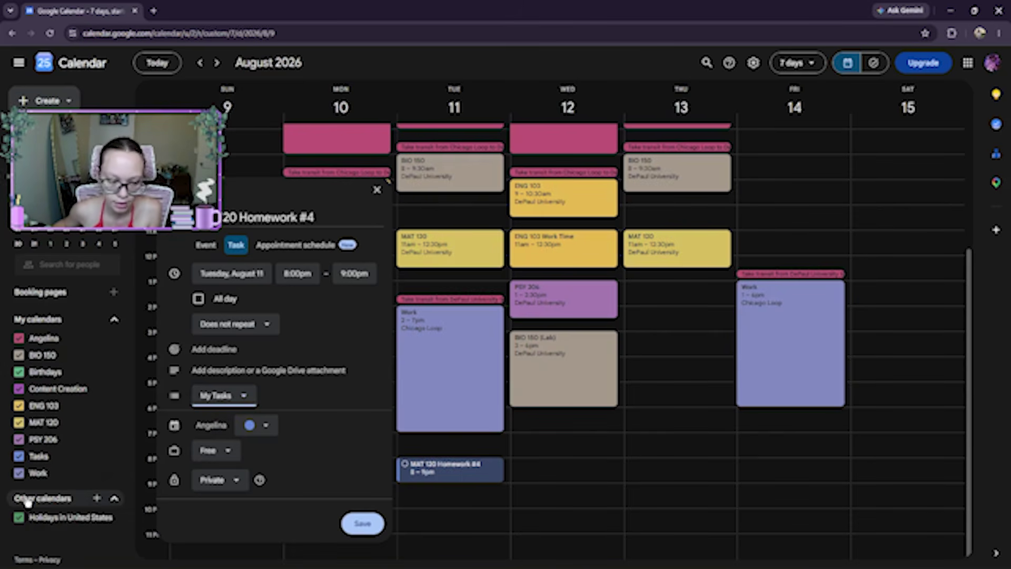
left_click(197, 298)
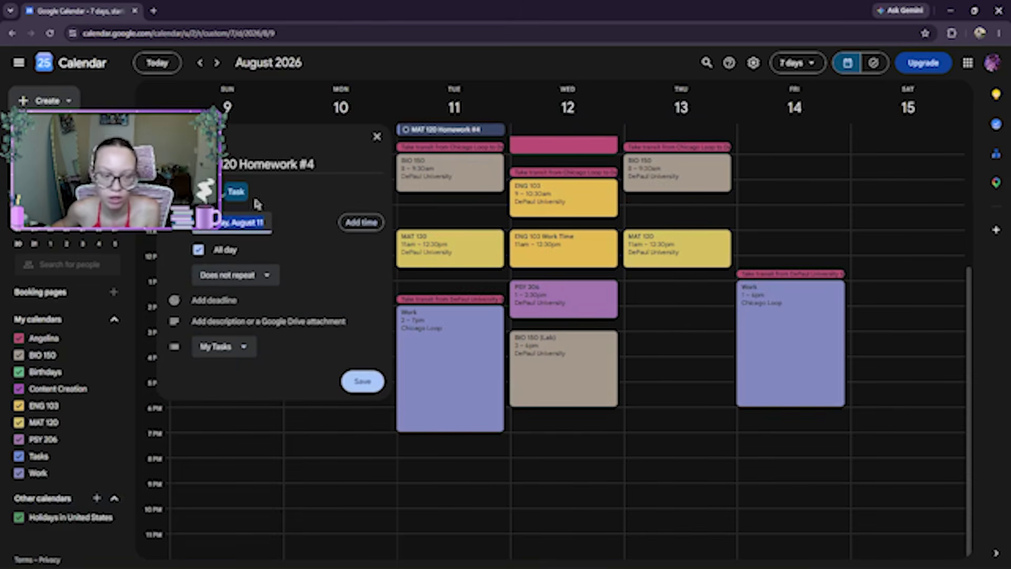
left_click(199, 251)
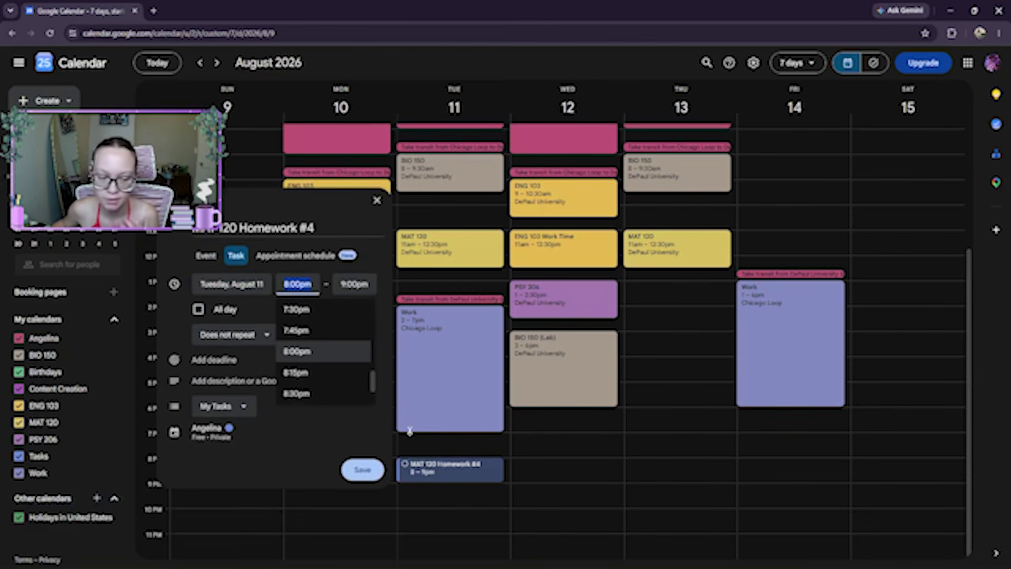
left_click(266, 473)
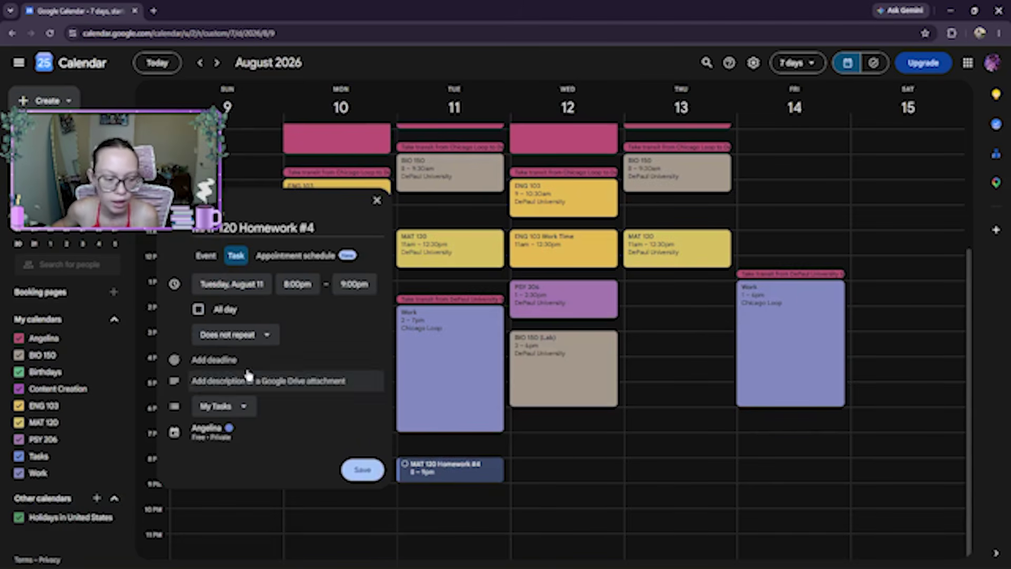
- Set the homework task's deadline to Saturday, August 15, save it, and dismiss the tip
left_click(248, 360)
left_click(280, 361)
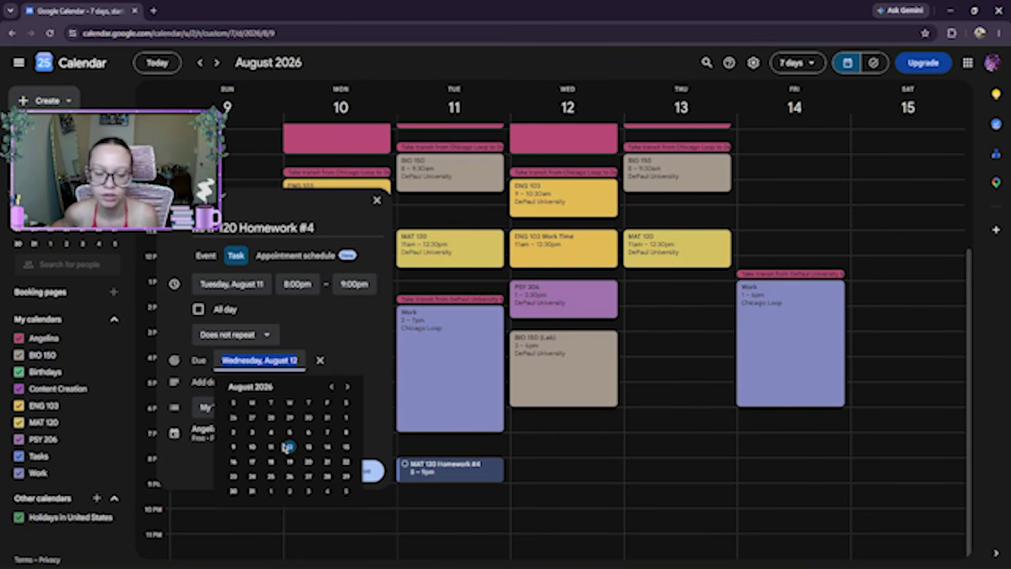
left_click(346, 447)
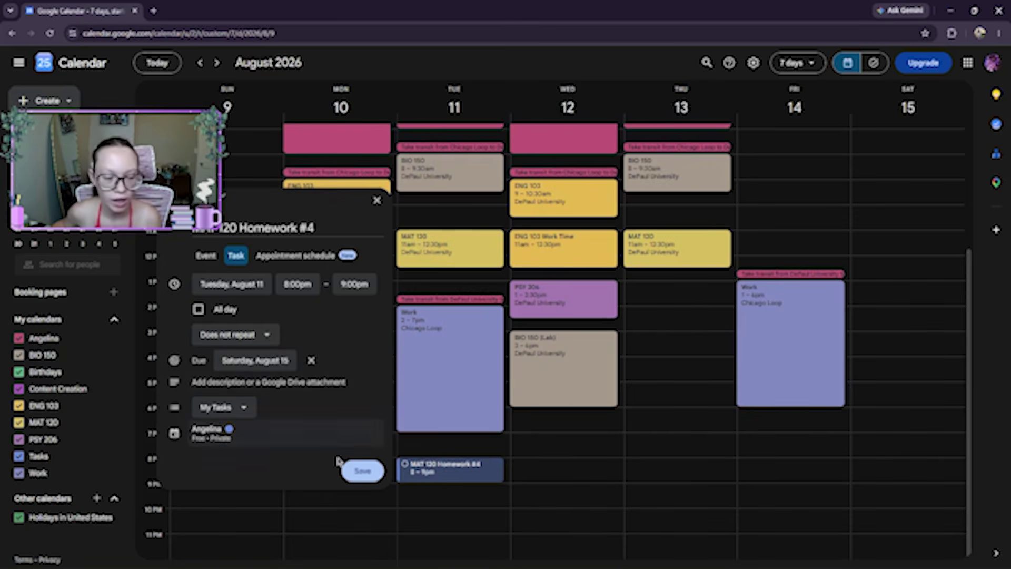
left_click(362, 471)
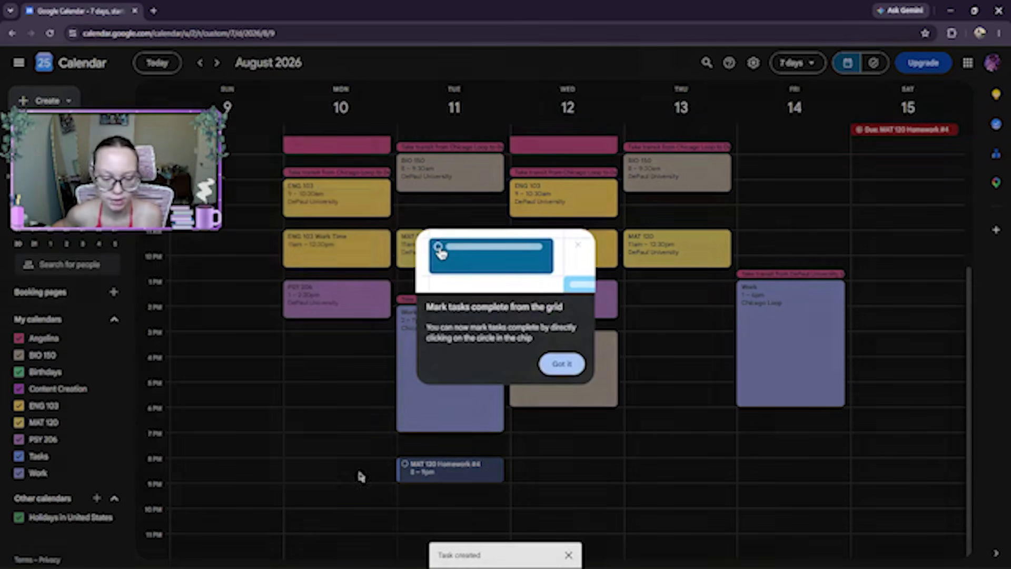
left_click(578, 245)
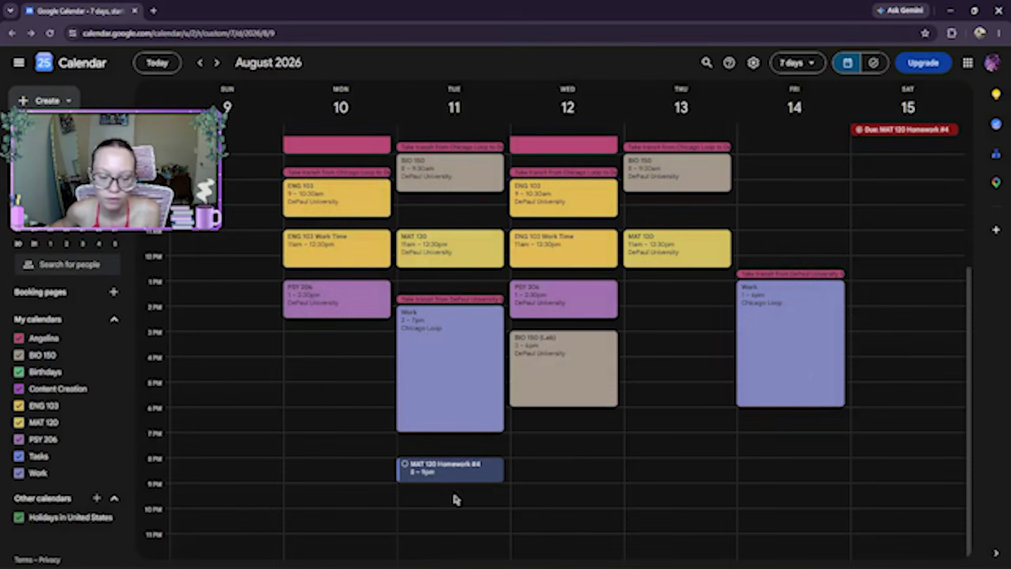
- Mark MAT 120 Homework #4 complete, reverse that, and view the task's details from its Saturday deadline
left_click(404, 463)
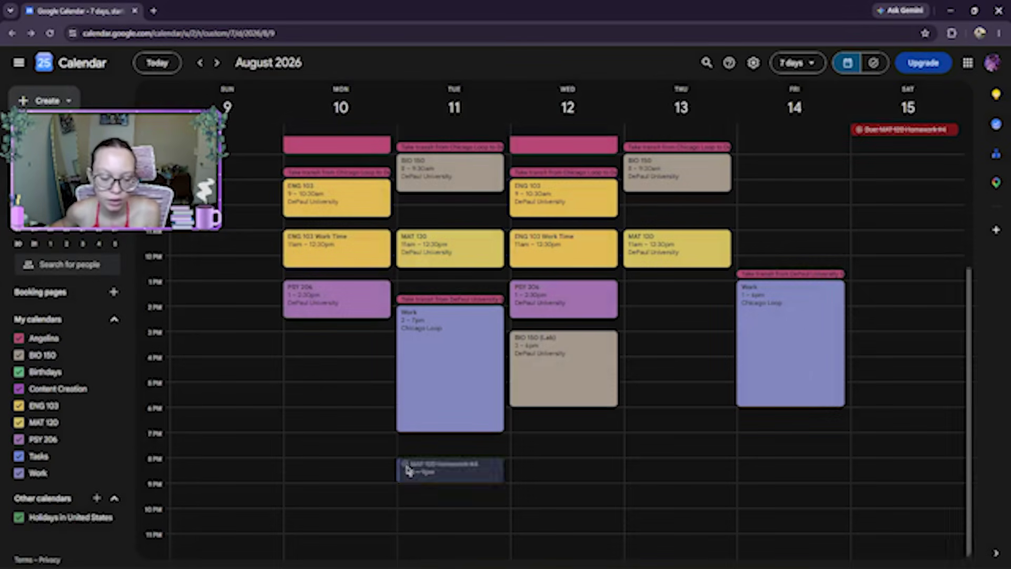
left_click(499, 472)
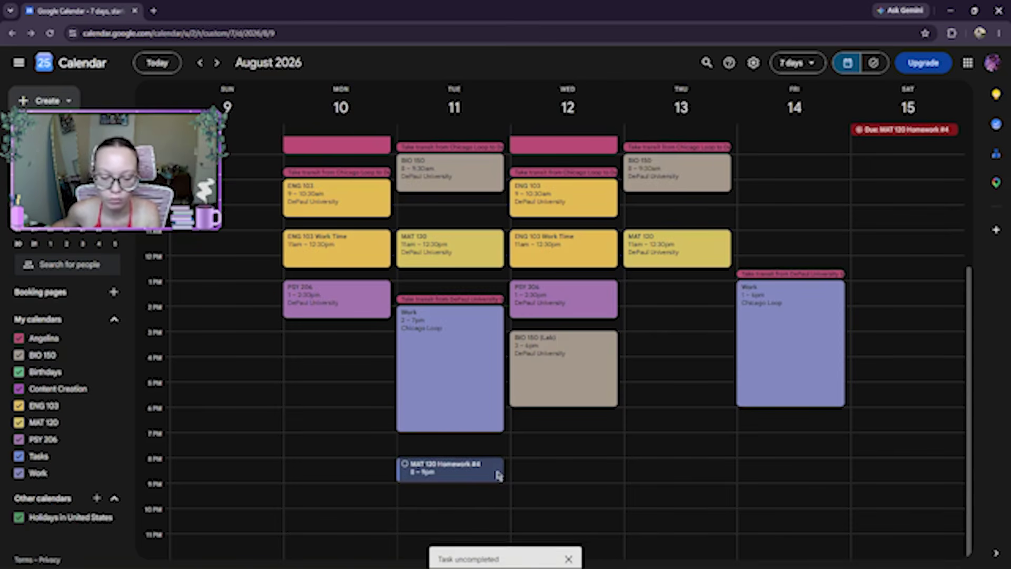
left_click(927, 130)
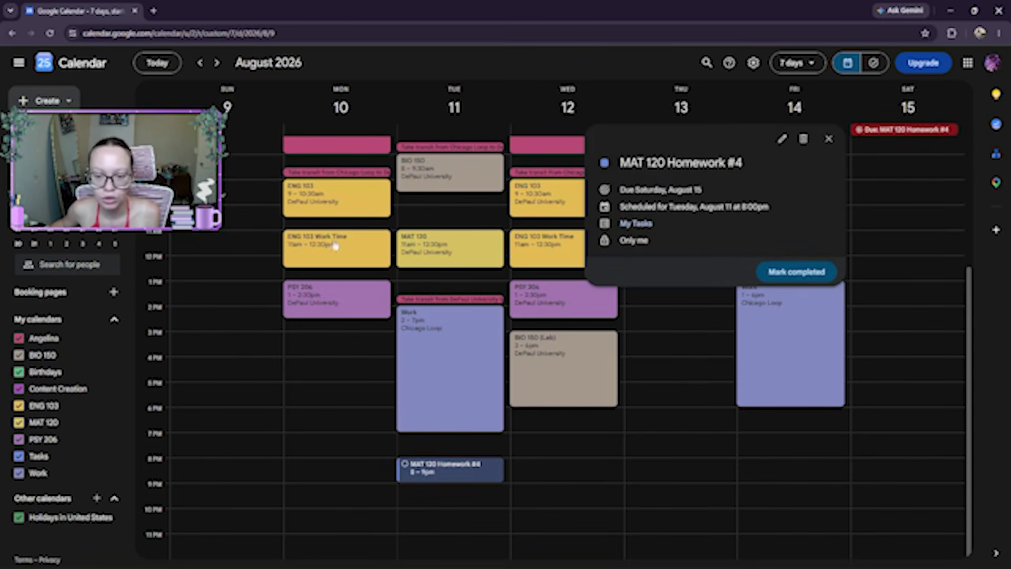
left_click(901, 129)
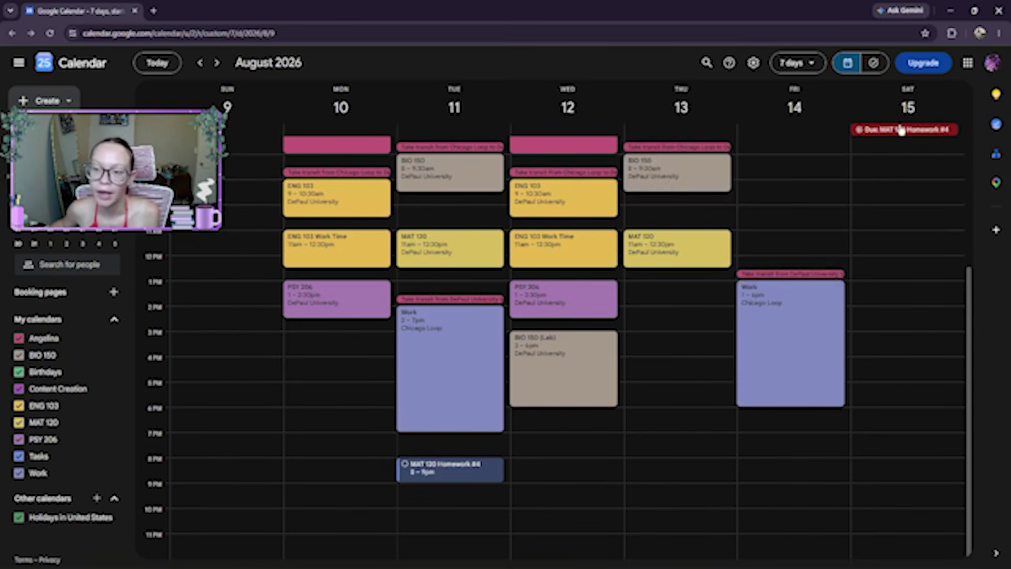
left_click(899, 129)
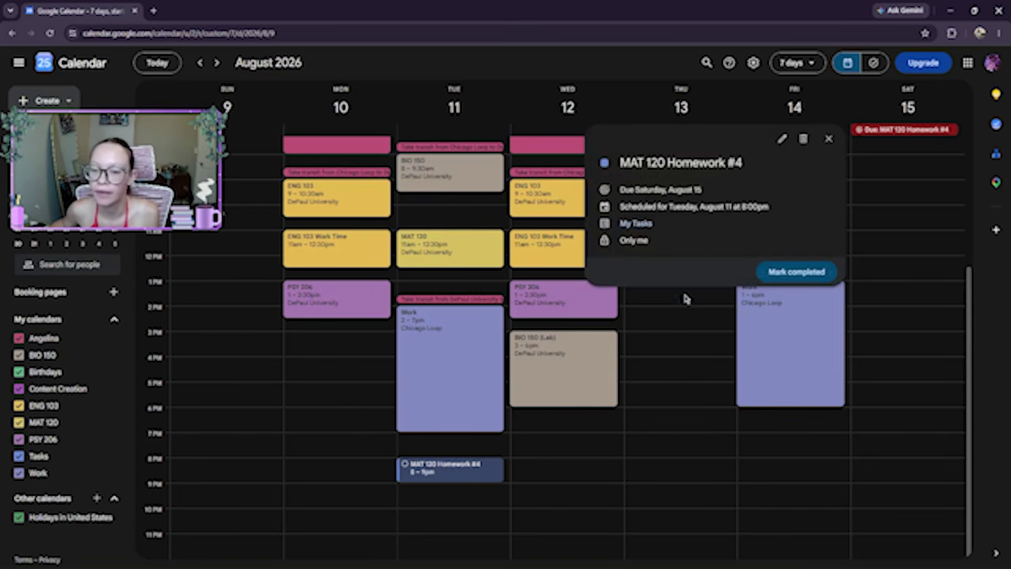
- Add the description "1-5 10-16" to Tuesday's MAT 120 Homework #4 task, save it, and check its details
left_click(444, 470)
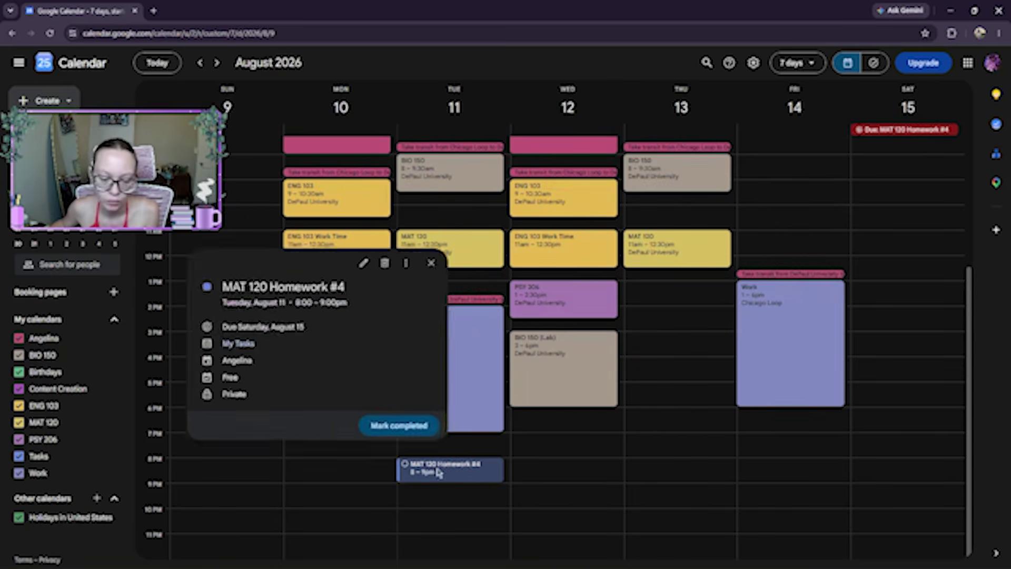
left_click(311, 283)
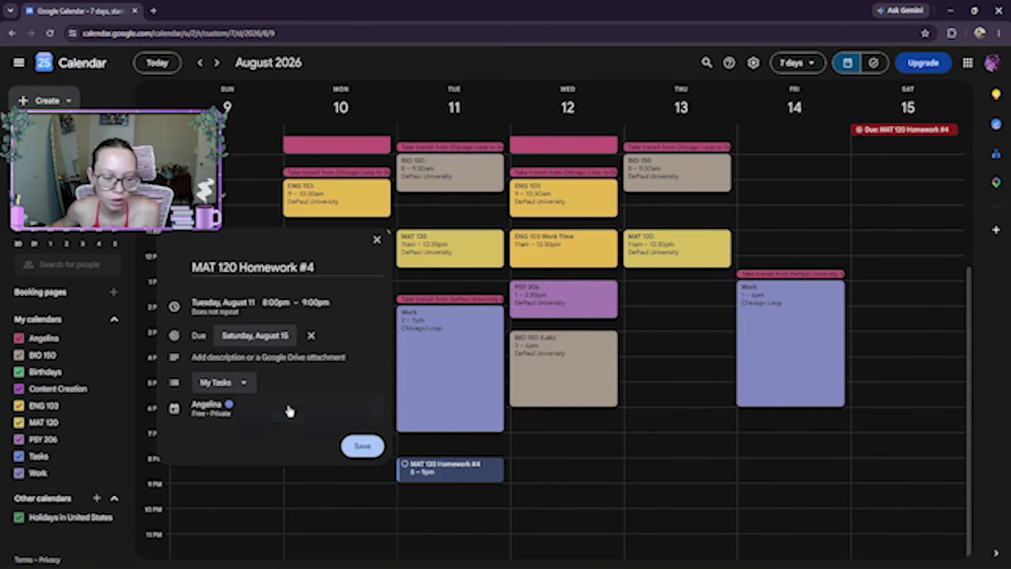
left_click(198, 358)
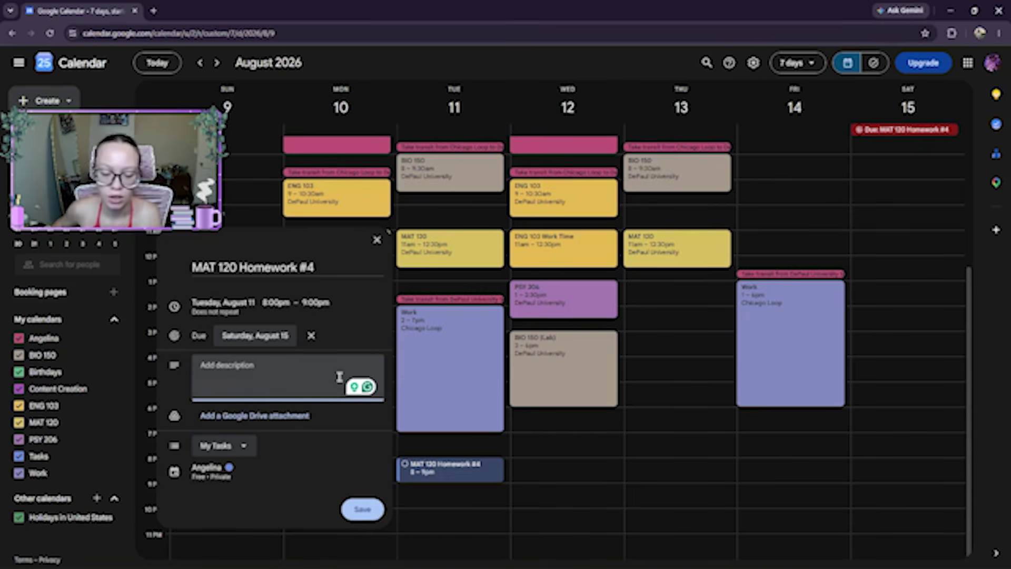
type("1-3")
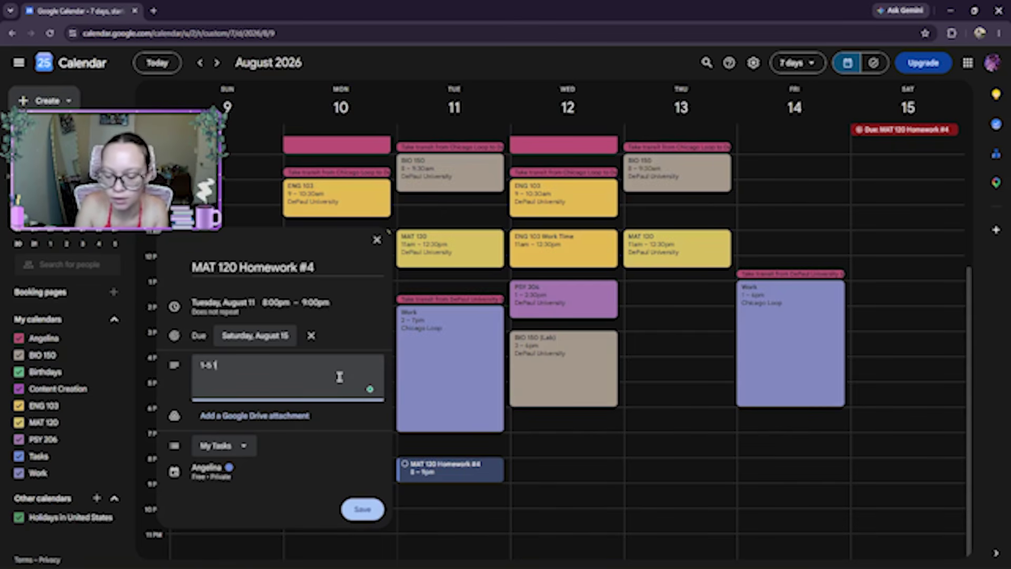
type(" 10-12")
left_click(362, 509)
left_click(445, 472)
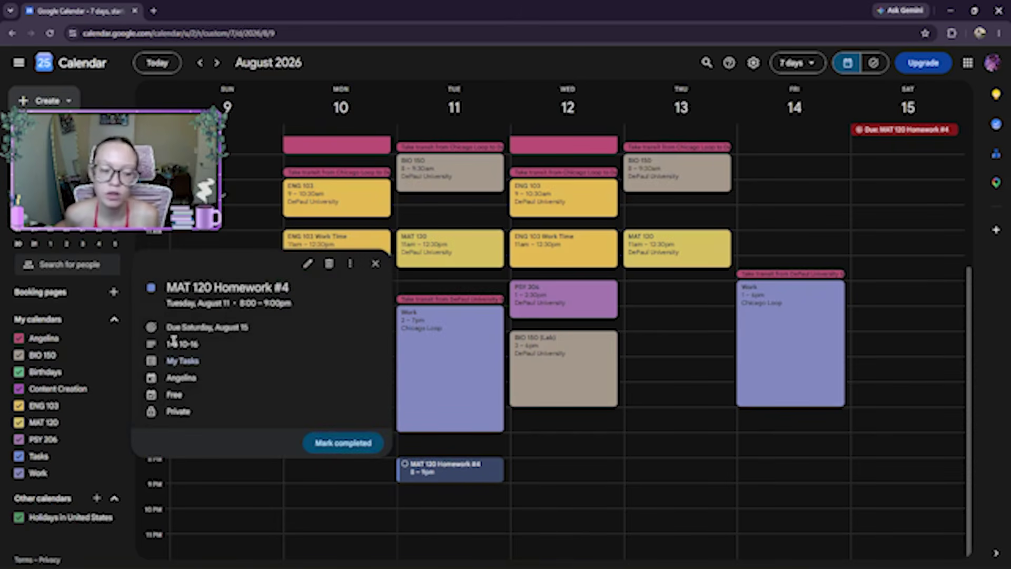
left_click(370, 267)
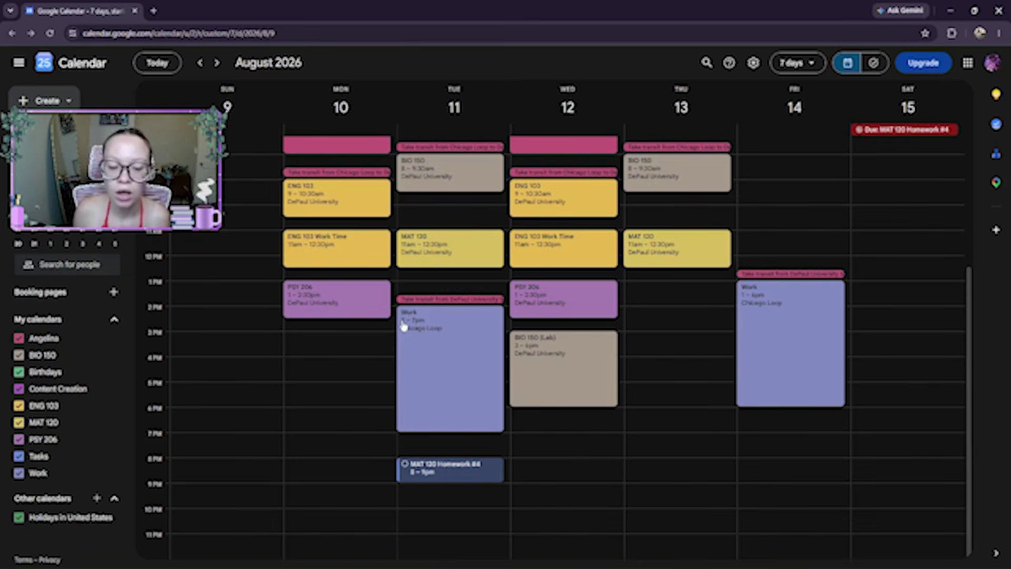
right_click(425, 473)
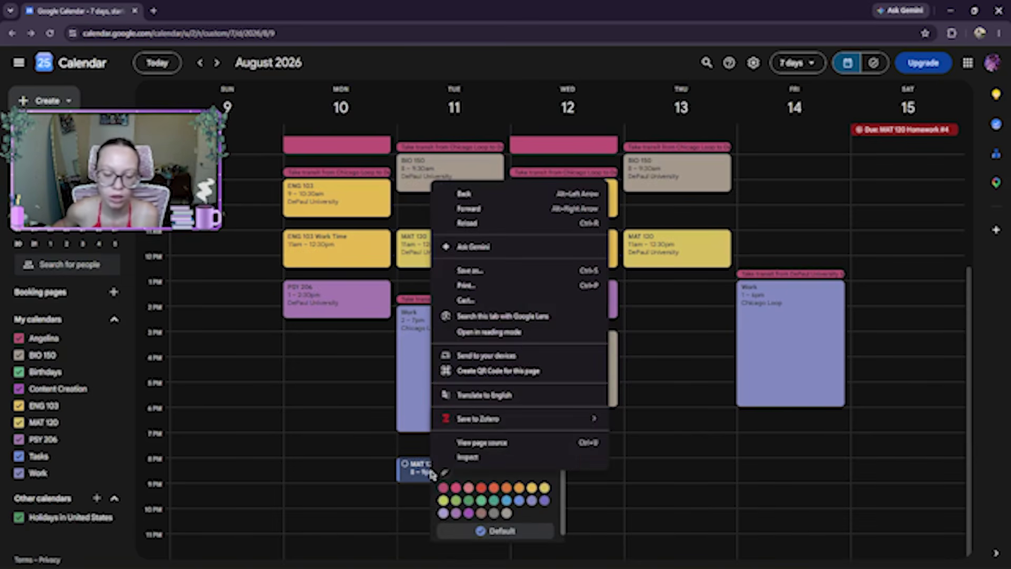
left_click(337, 477)
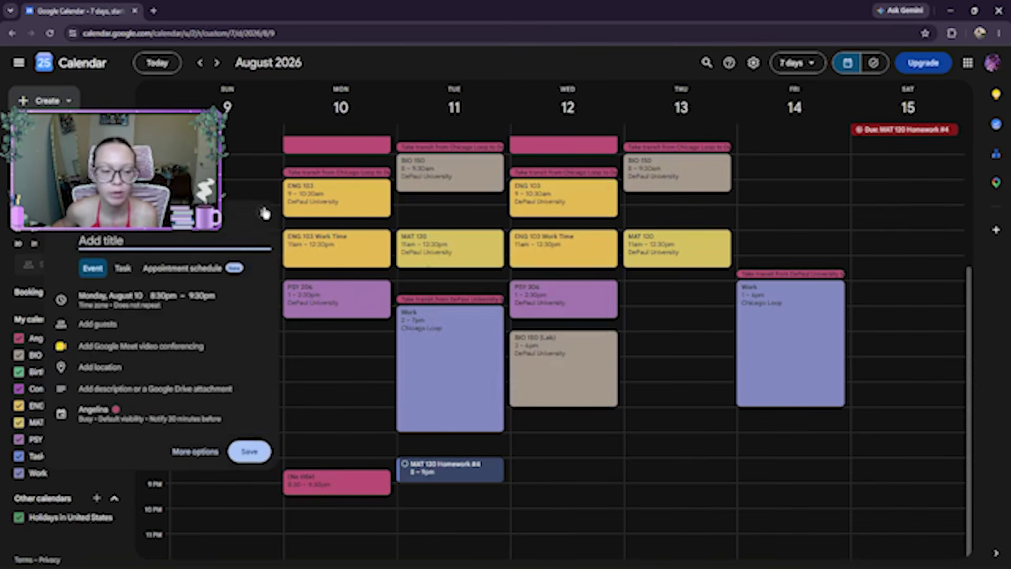
left_click(265, 212)
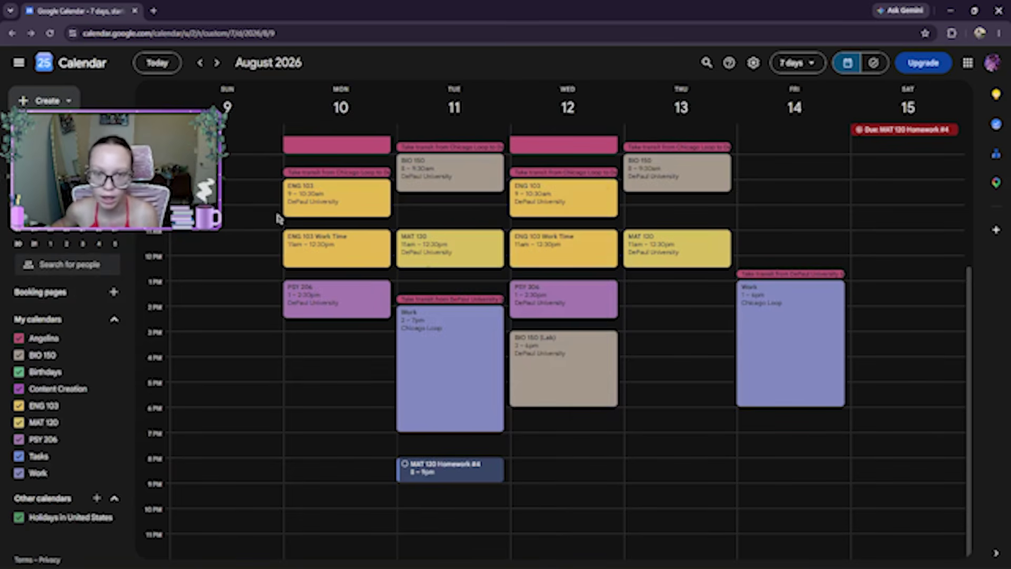
- Duplicate the MAT 120 Homework #4 task, save the copy, and try to move one of the two to Wednesday, August 12
left_click(453, 475)
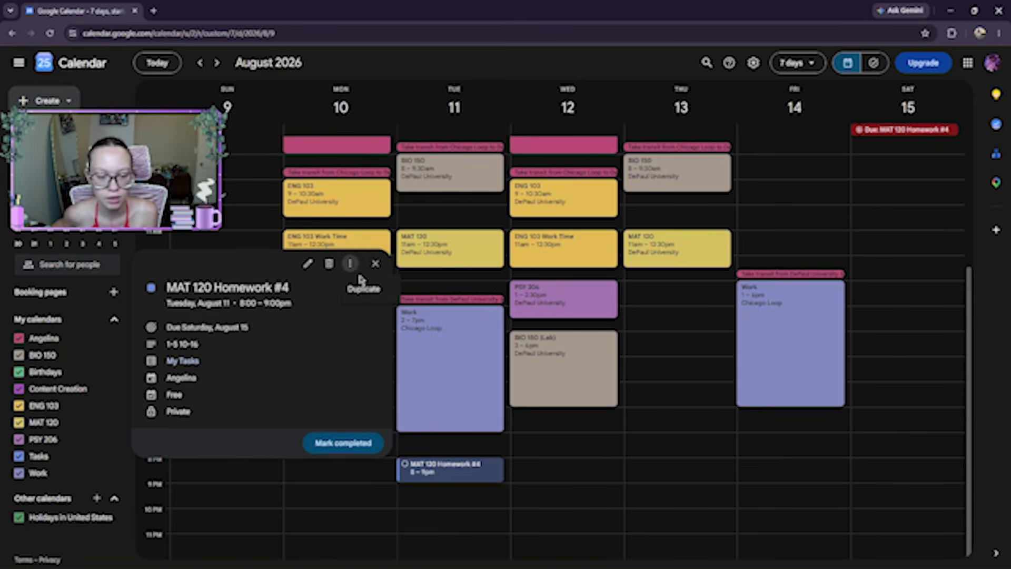
left_click(361, 287)
left_click(370, 504)
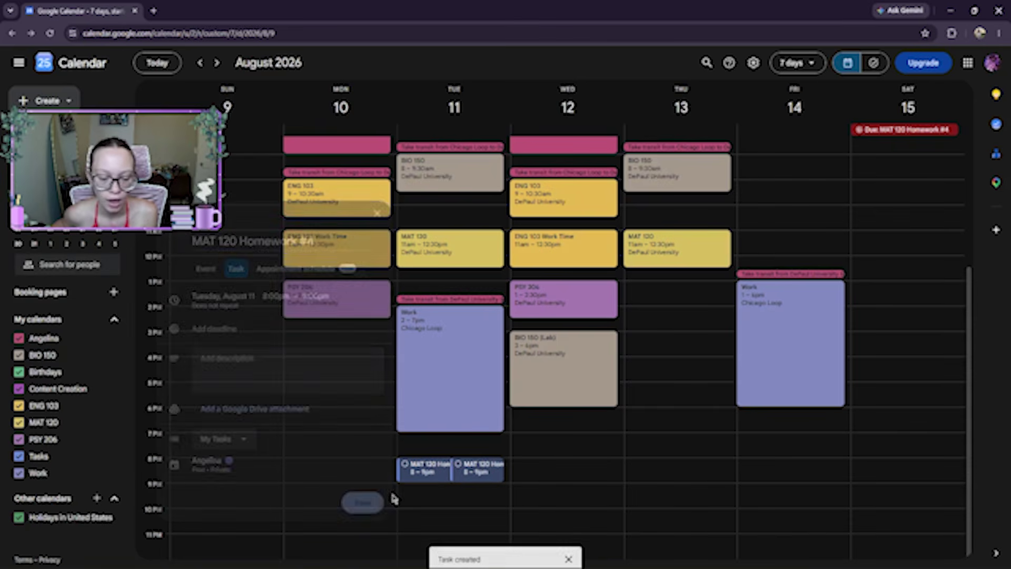
left_click_drag(442, 474, 539, 477)
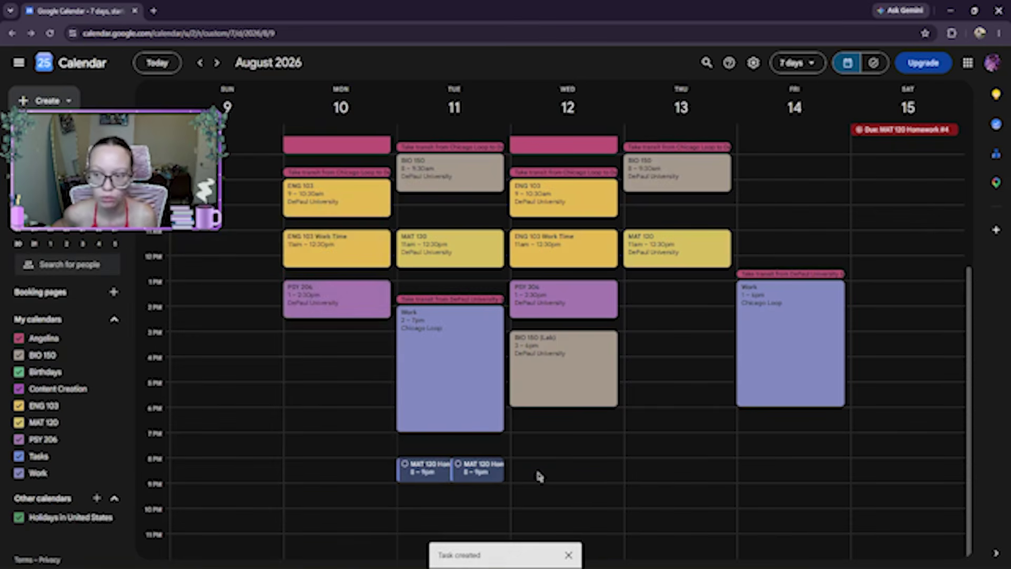